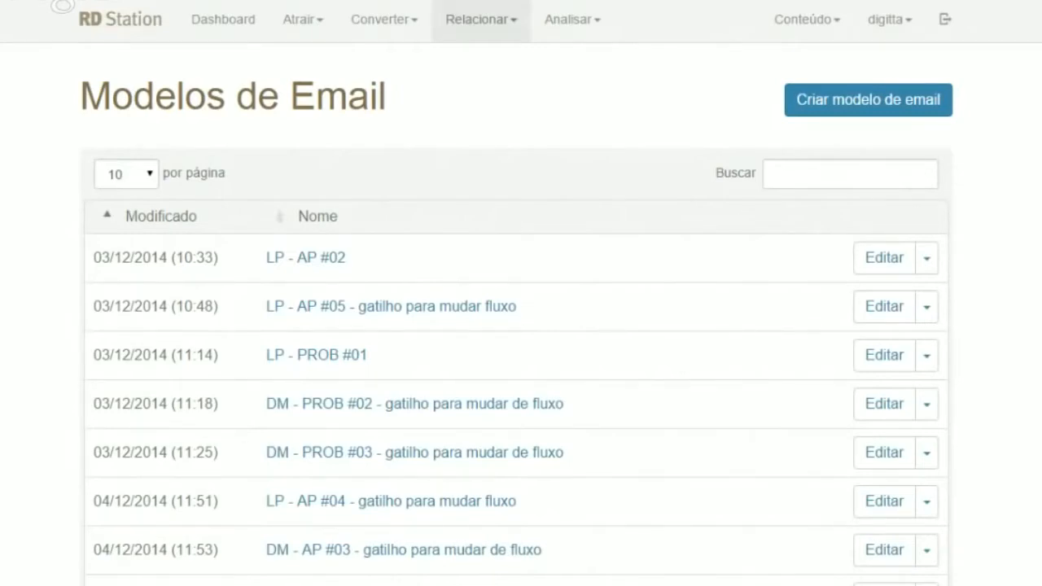
# Open the Email Marketing campaigns page
pyautogui.click(480, 19)
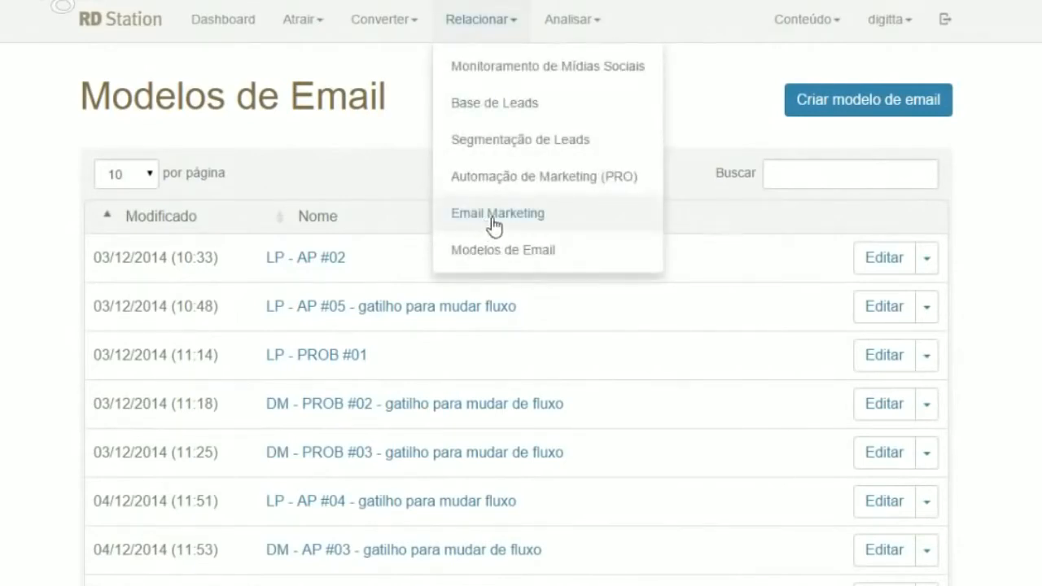
pyautogui.click(494, 224)
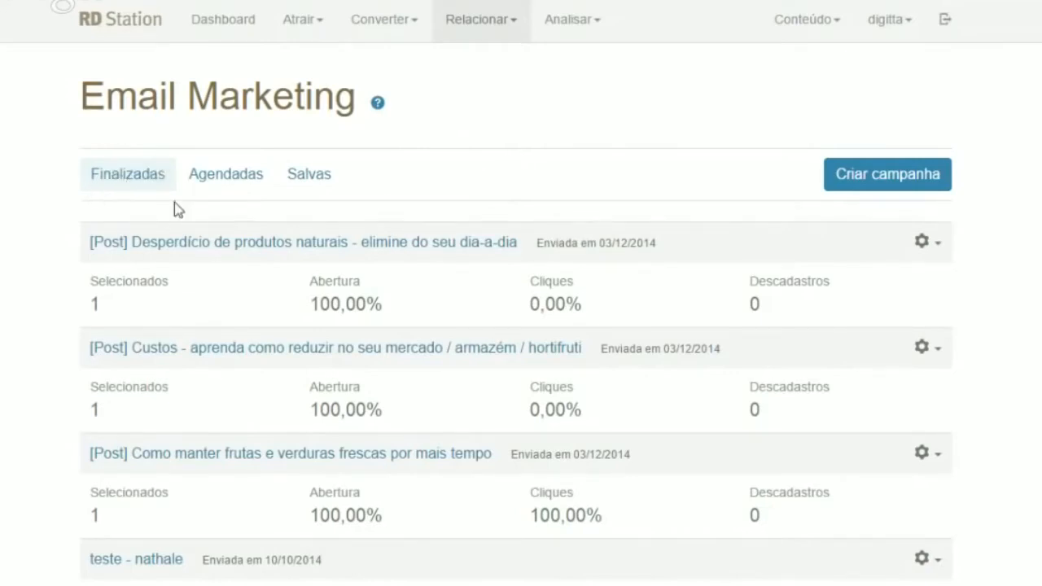
# Review the scheduled (Agendadas) and saved (Salvas) campaign lists, and return to the finished campaigns (Finalizadas)
pyautogui.click(224, 178)
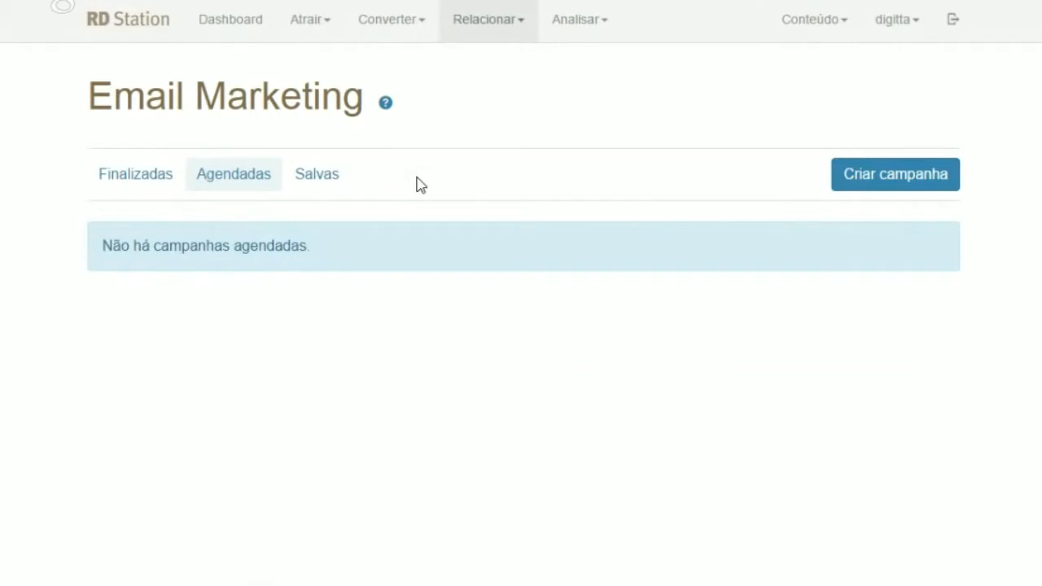
pyautogui.click(298, 180)
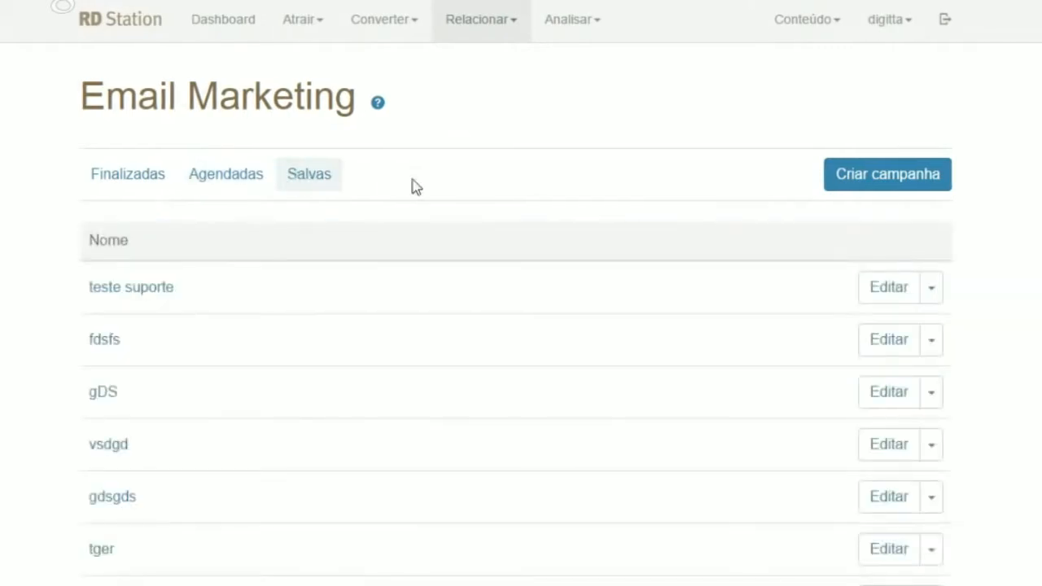
pyautogui.scroll(-3, 412, 186)
pyautogui.scroll(3, 412, 187)
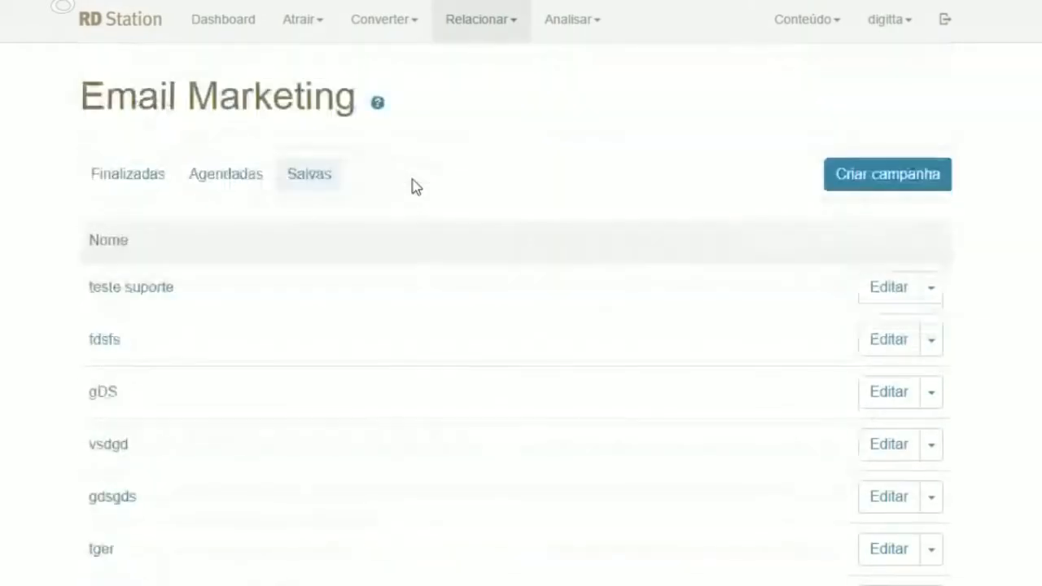
pyautogui.scroll(-1, 412, 186)
pyautogui.scroll(-6, 412, 187)
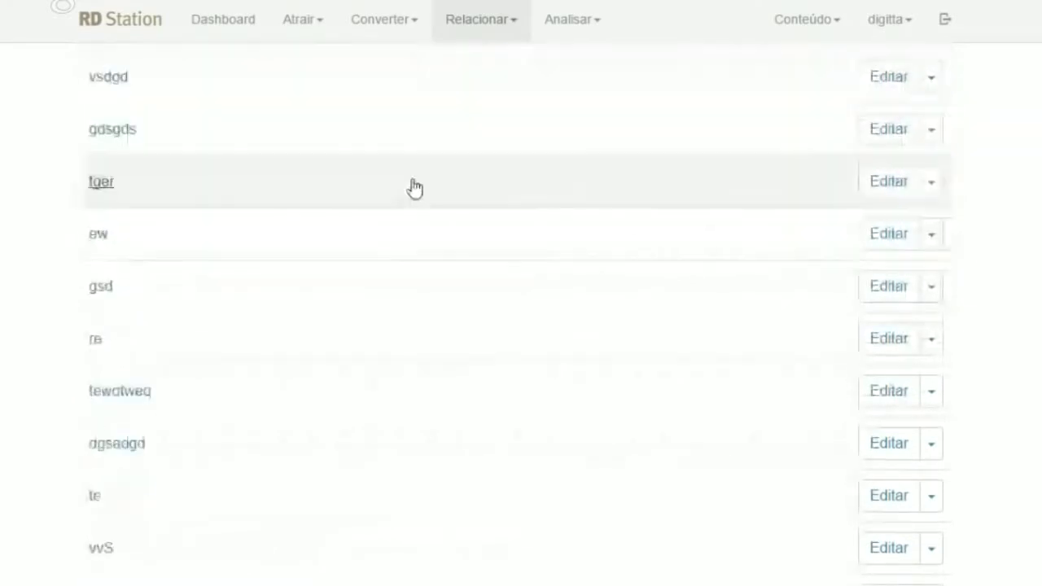
pyautogui.scroll(-1, 412, 186)
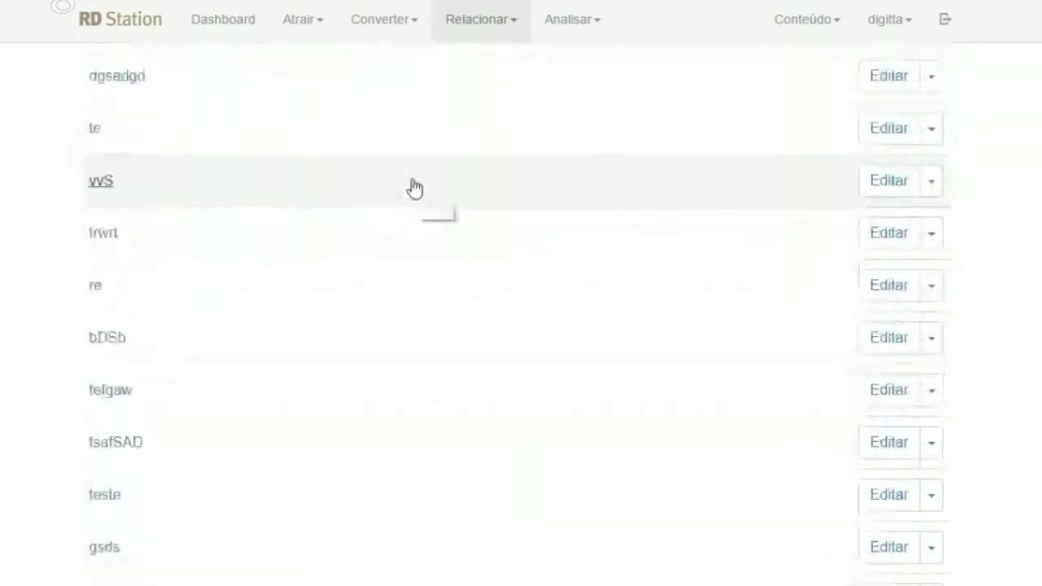
pyautogui.scroll(8, 414, 187)
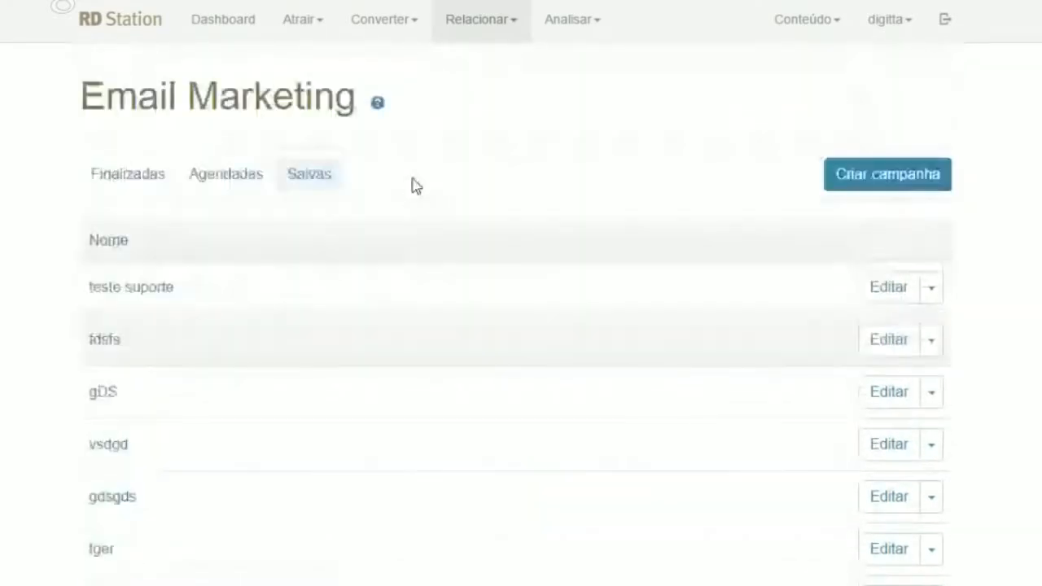
pyautogui.click(121, 180)
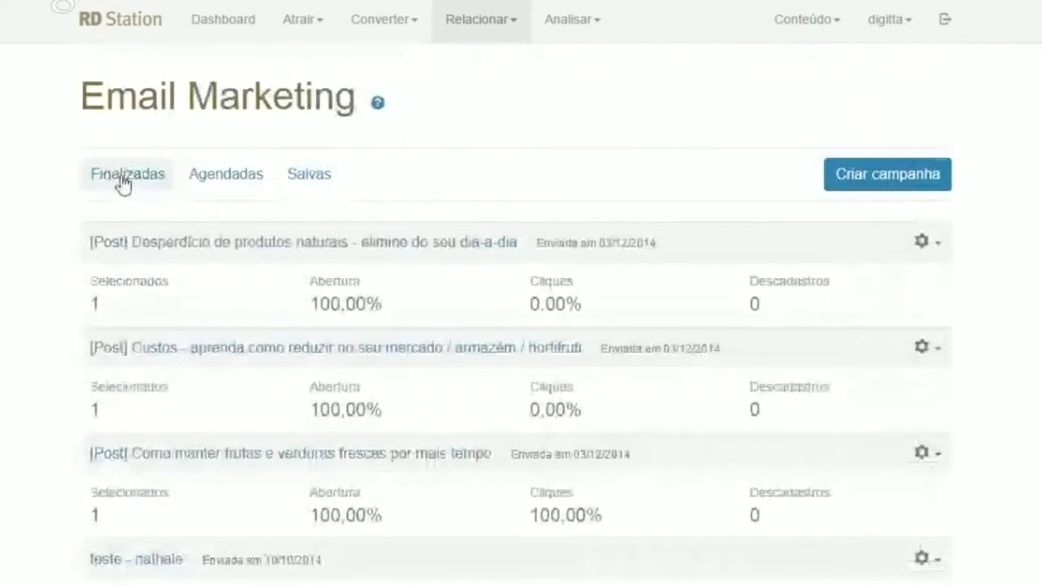
# Start creating a new email campaign and look over the basic (Básicos) layout templates
pyautogui.click(906, 188)
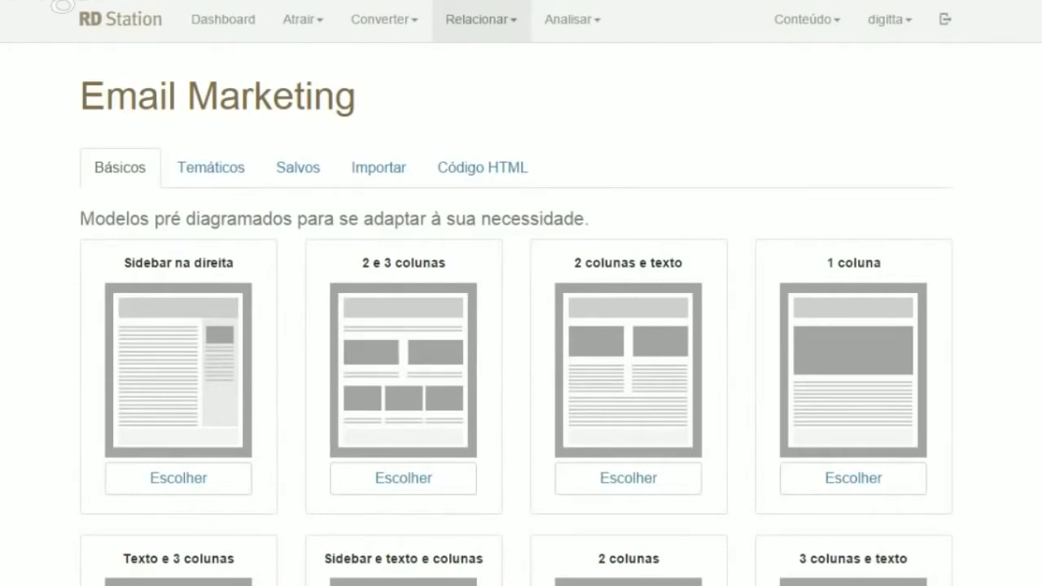
pyautogui.scroll(-3, 517, 326)
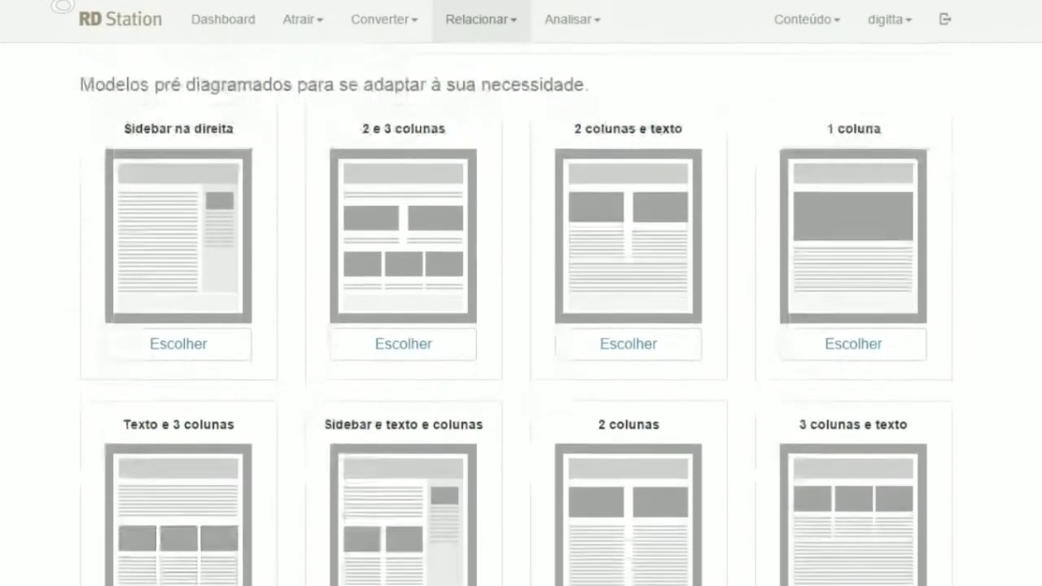
pyautogui.scroll(-1, 517, 326)
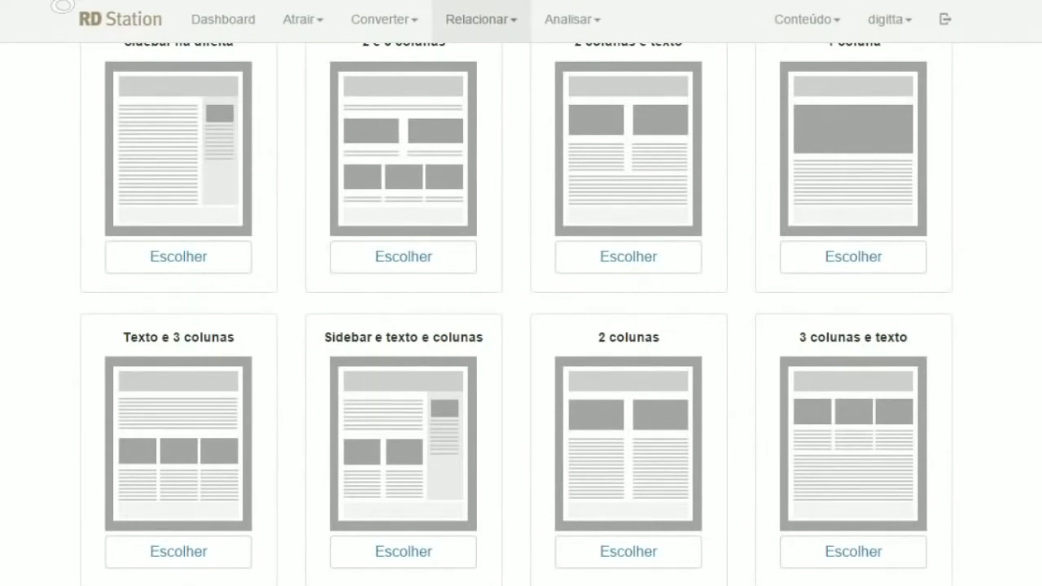
pyautogui.scroll(3, 1031, 182)
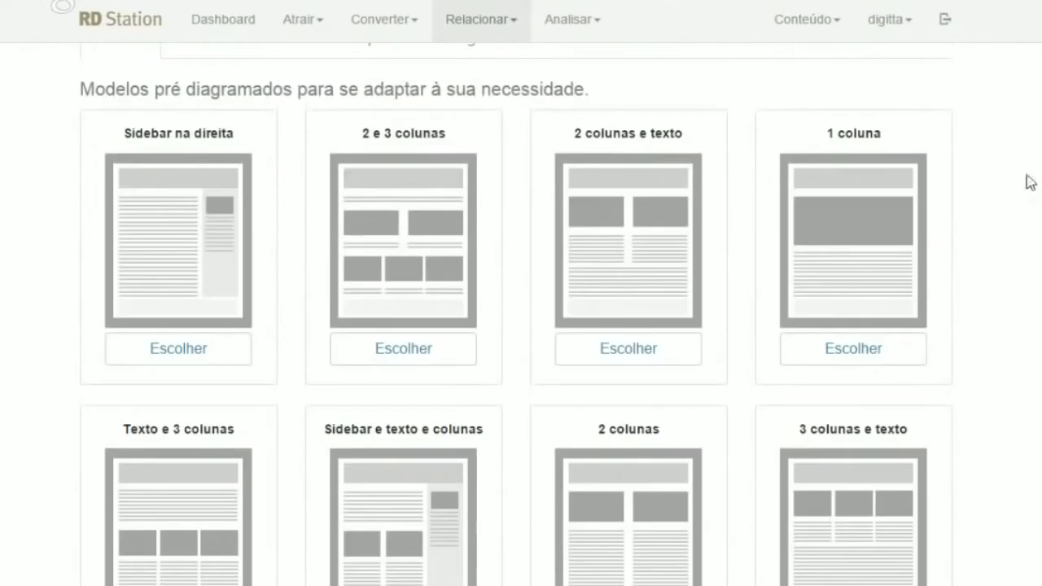
# Browse the themed (Temáticos) templates and choose the "Call to action" template for the campaign
pyautogui.click(195, 145)
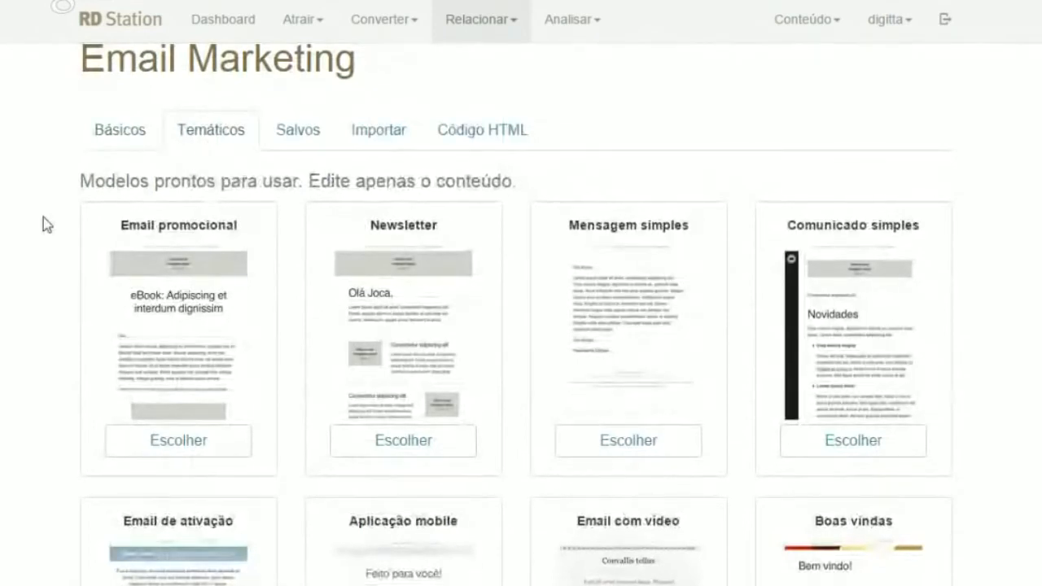
pyautogui.scroll(-2, 44, 217)
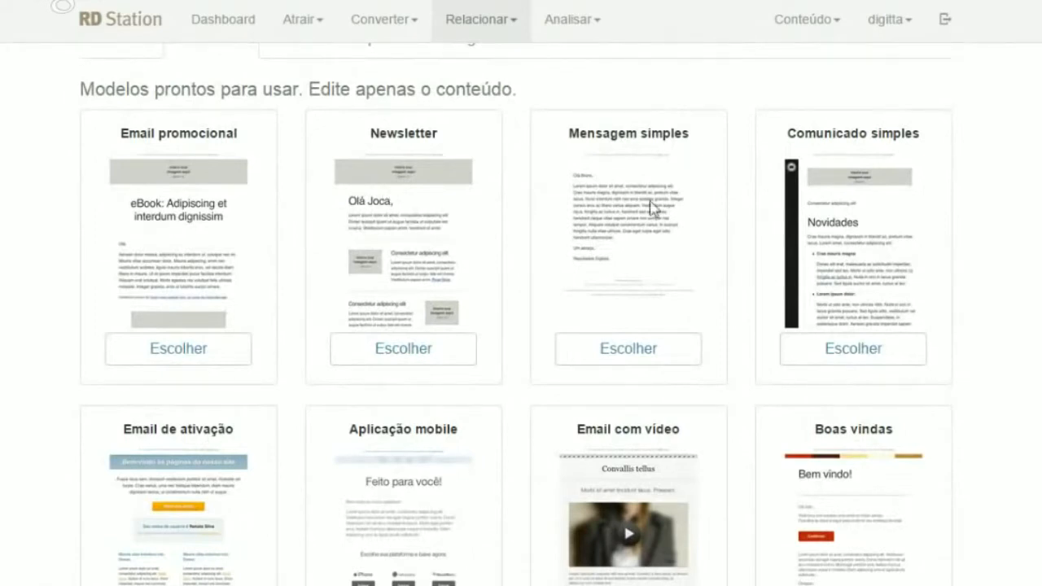
pyautogui.scroll(-1, 517, 319)
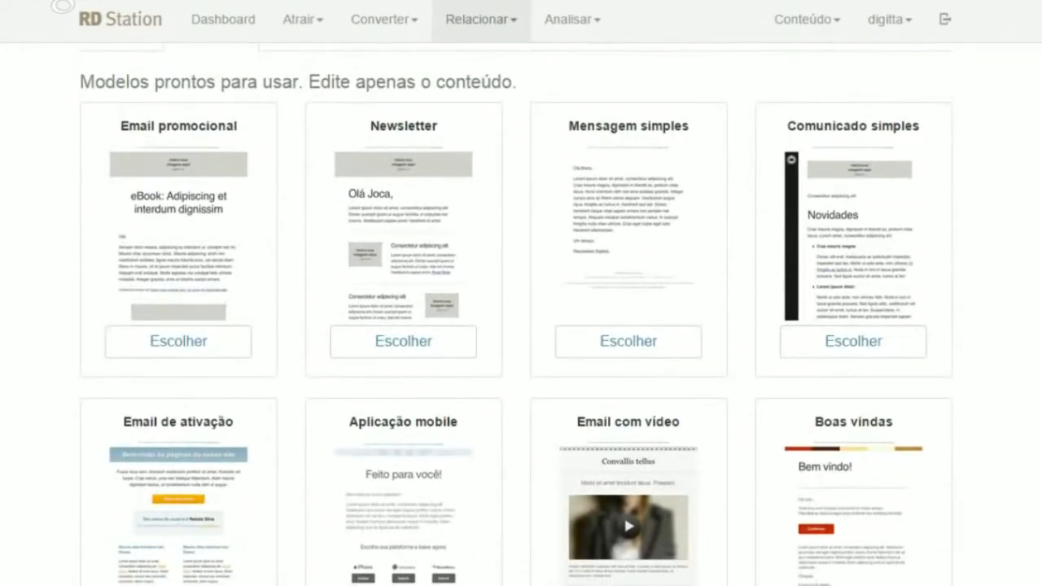
pyautogui.scroll(-5, 516, 318)
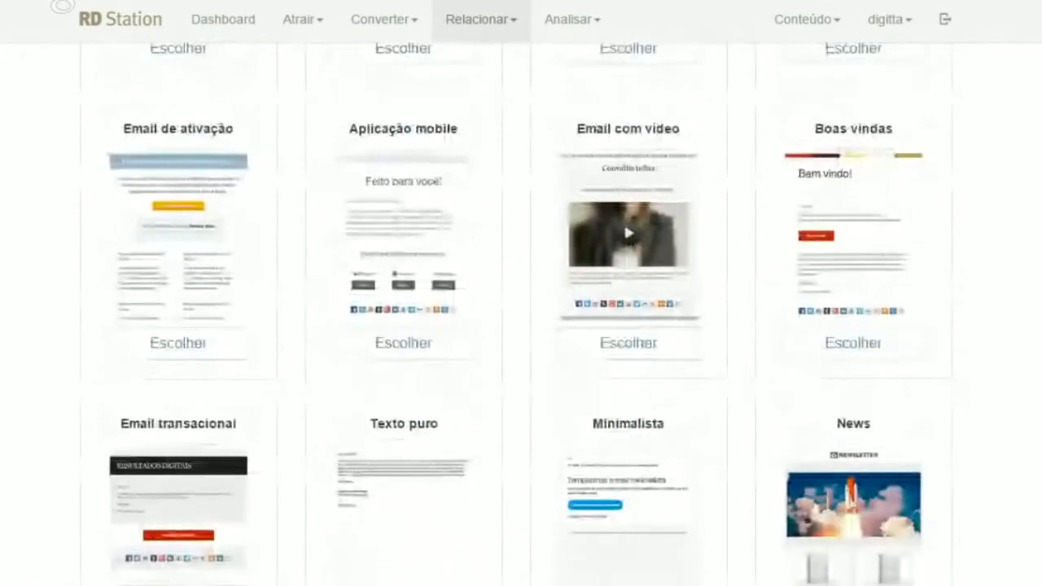
pyautogui.scroll(-1, 516, 318)
pyautogui.scroll(-2, 516, 318)
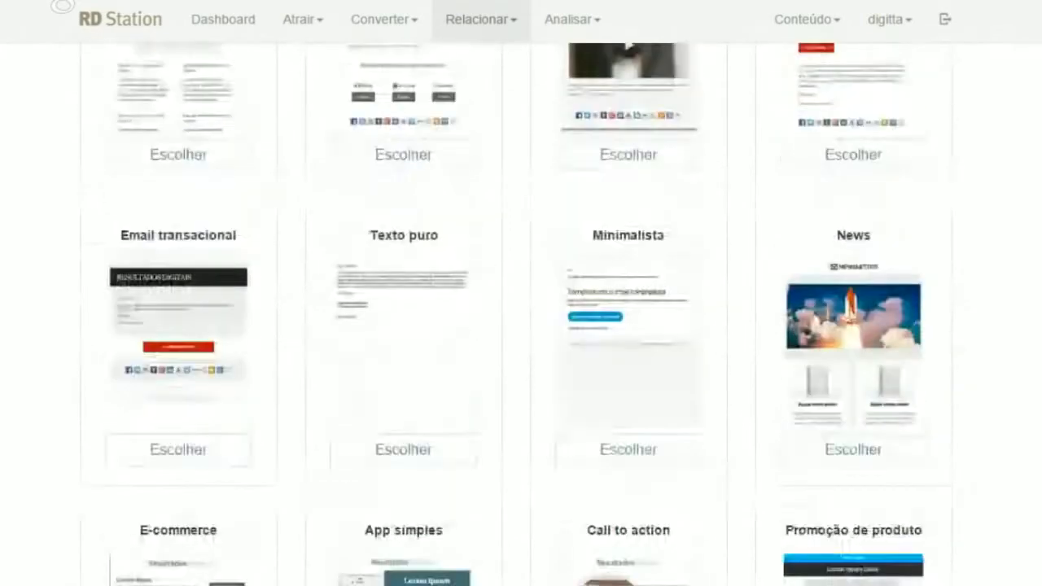
pyautogui.scroll(-2, 516, 318)
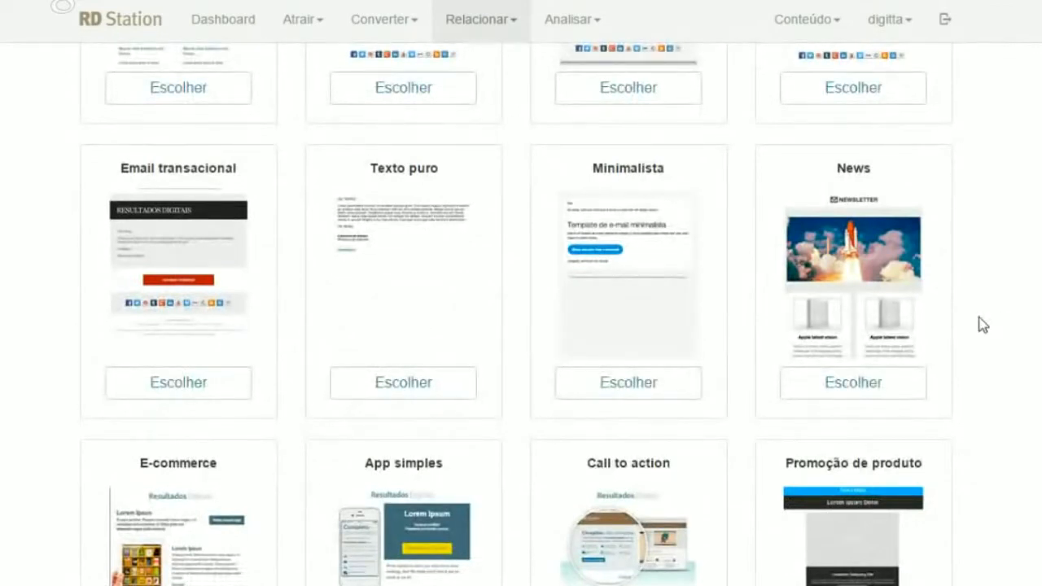
pyautogui.scroll(-1, 983, 324)
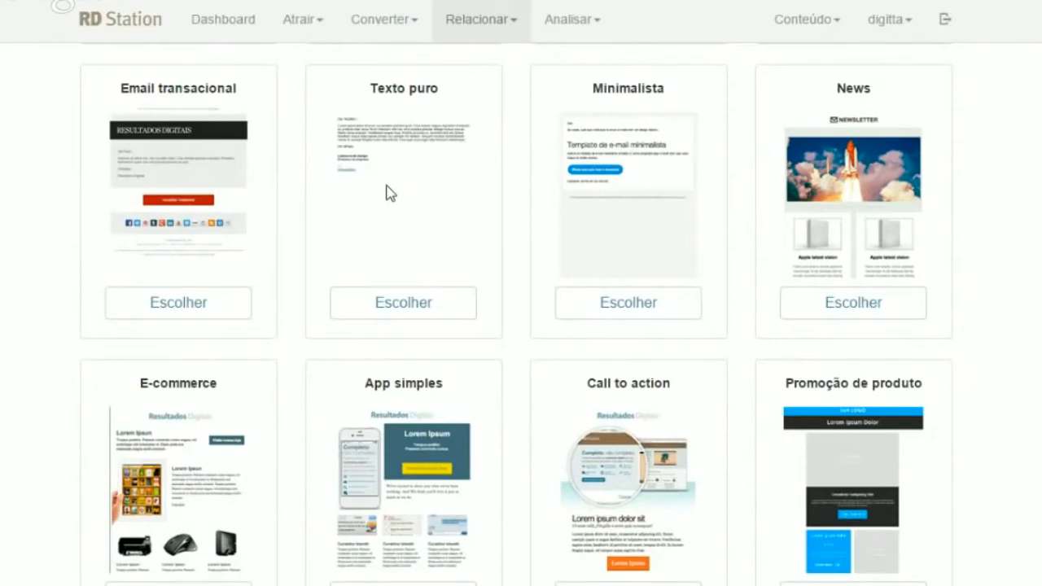
pyautogui.scroll(-5, 521, 326)
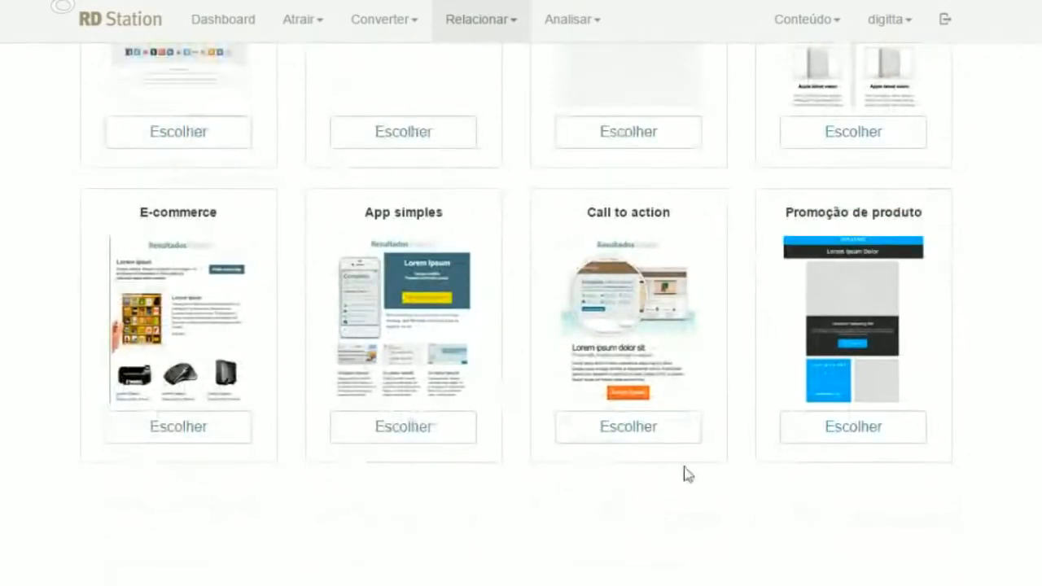
pyautogui.click(600, 431)
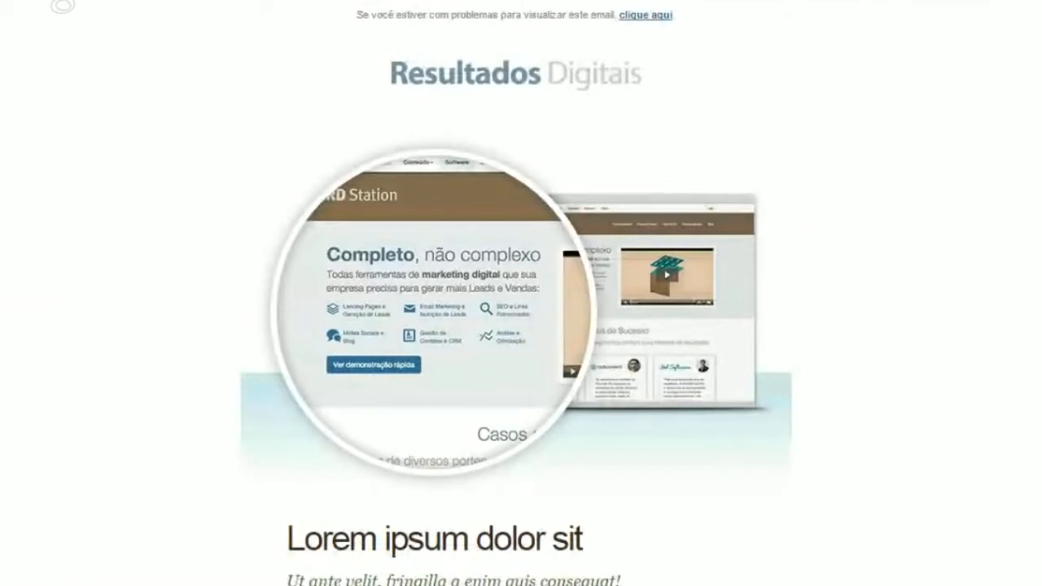
# Examine the chosen template's preview, including its image, headline, subtitle, body paragraph, call-to-action button and footer
pyautogui.scroll(-1, 477, 99)
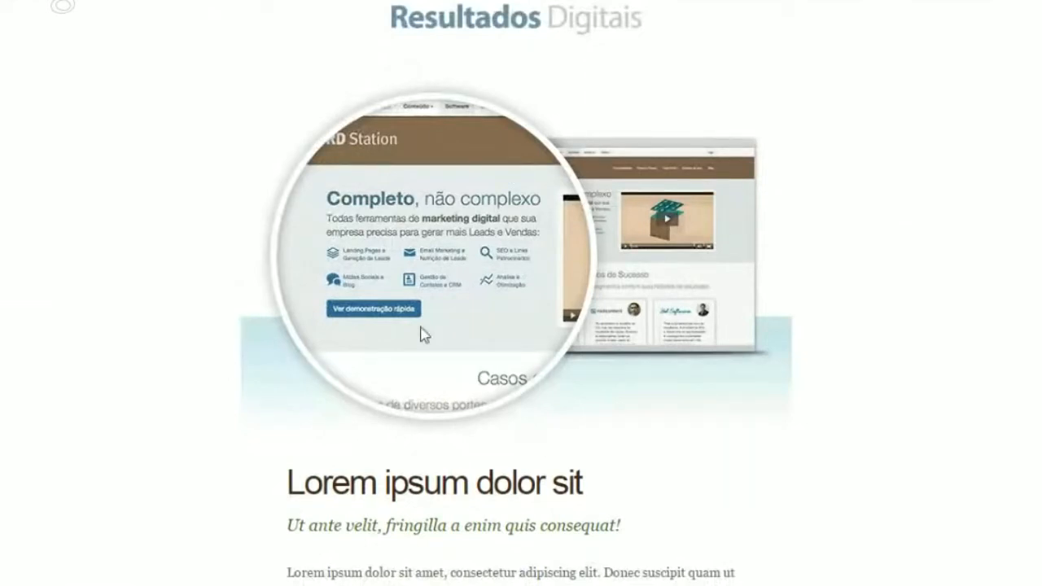
pyautogui.scroll(-1, 643, 137)
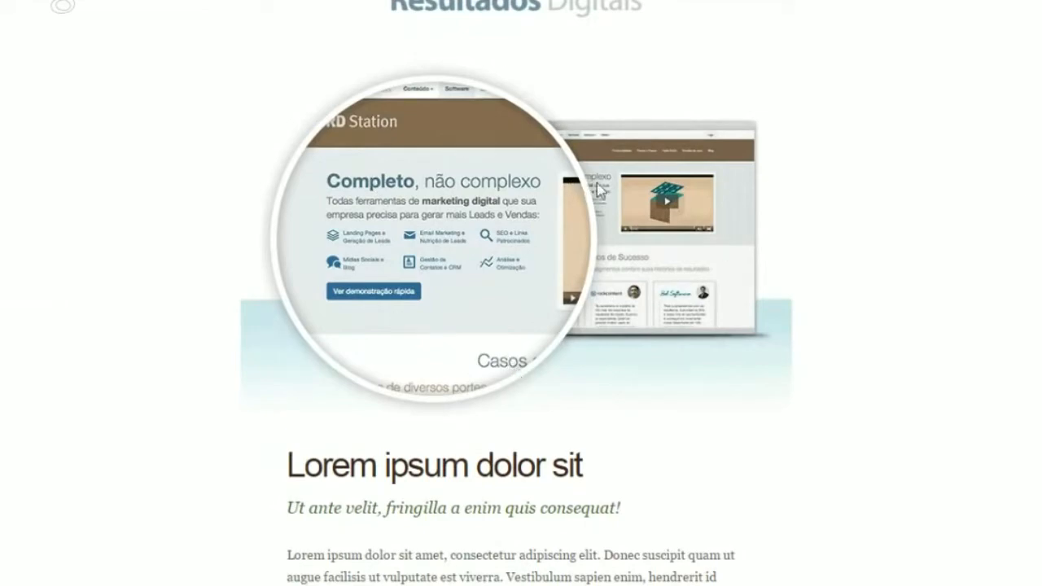
pyautogui.scroll(-2, 395, 315)
pyautogui.scroll(-3, 521, 326)
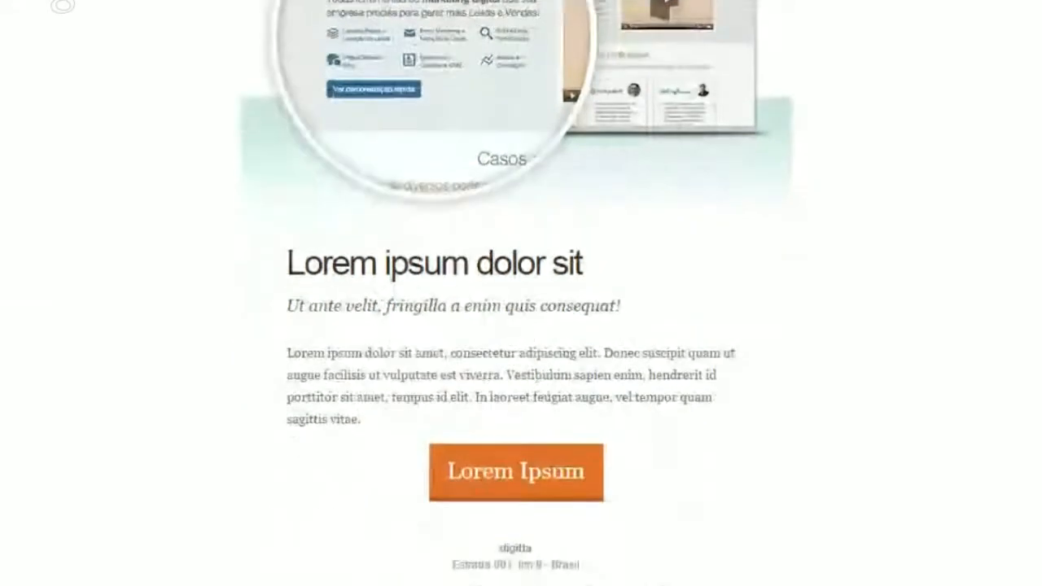
pyautogui.moveTo(282, 243); pyautogui.dragTo(332, 243)
pyautogui.moveTo(286, 282); pyautogui.dragTo(319, 284)
pyautogui.click(285, 335)
pyautogui.moveTo(285, 334); pyautogui.dragTo(361, 402)
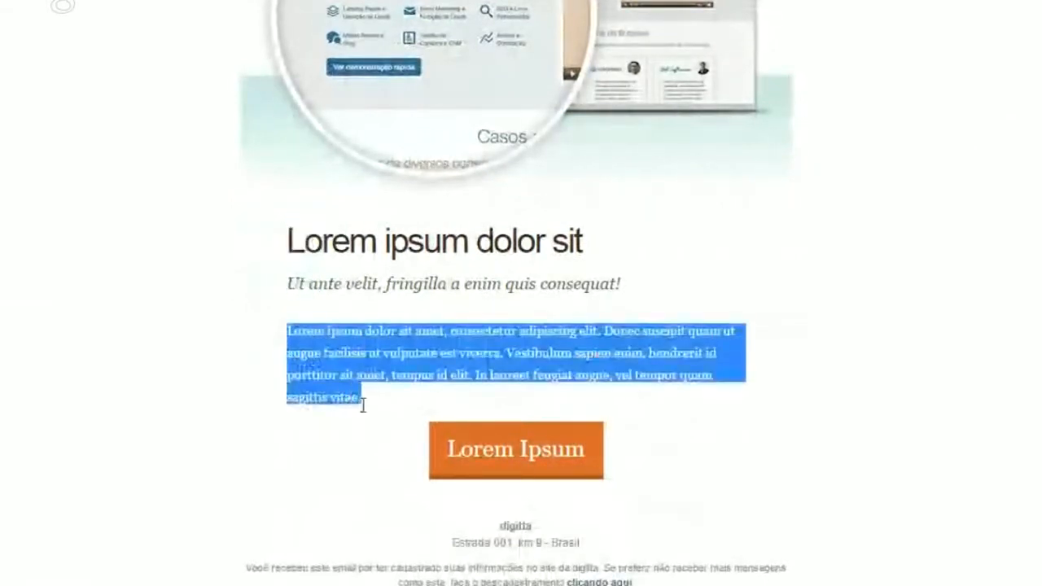
pyautogui.click(727, 436)
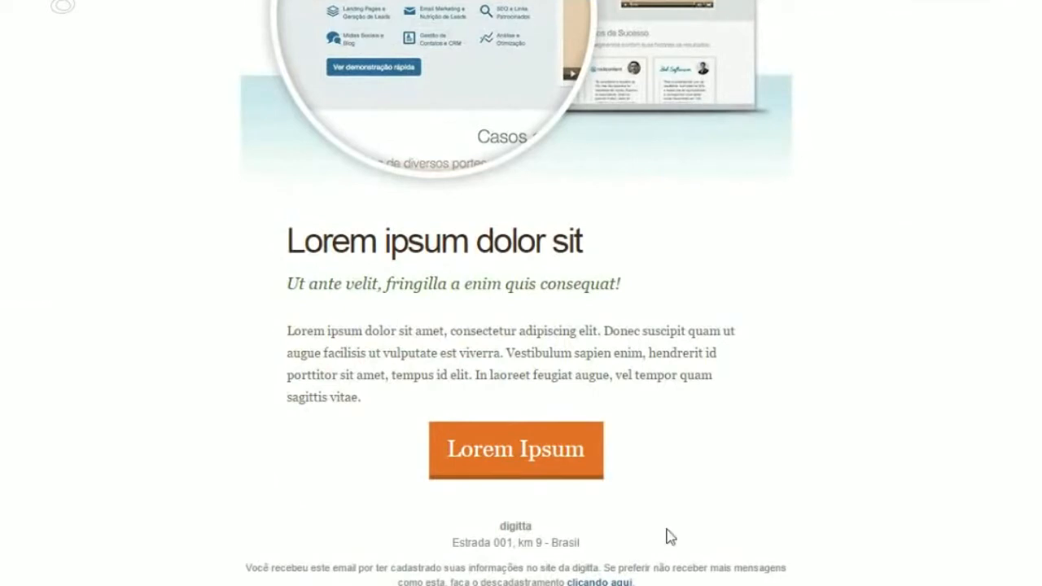
pyautogui.scroll(4, 755, 453)
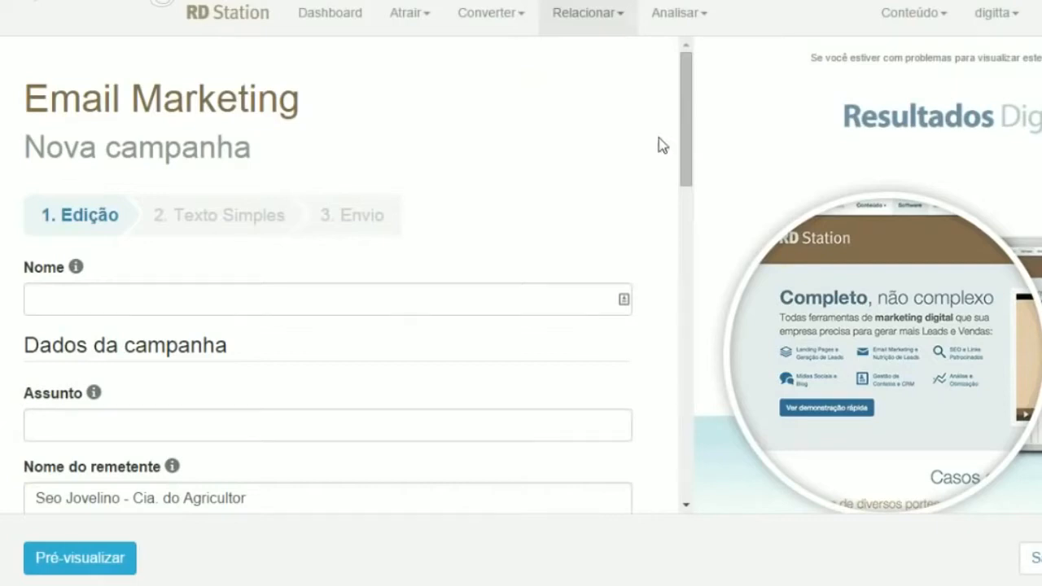
# Begin the new campaign's name with "ebook -"
pyautogui.scroll(-1, 489, 187)
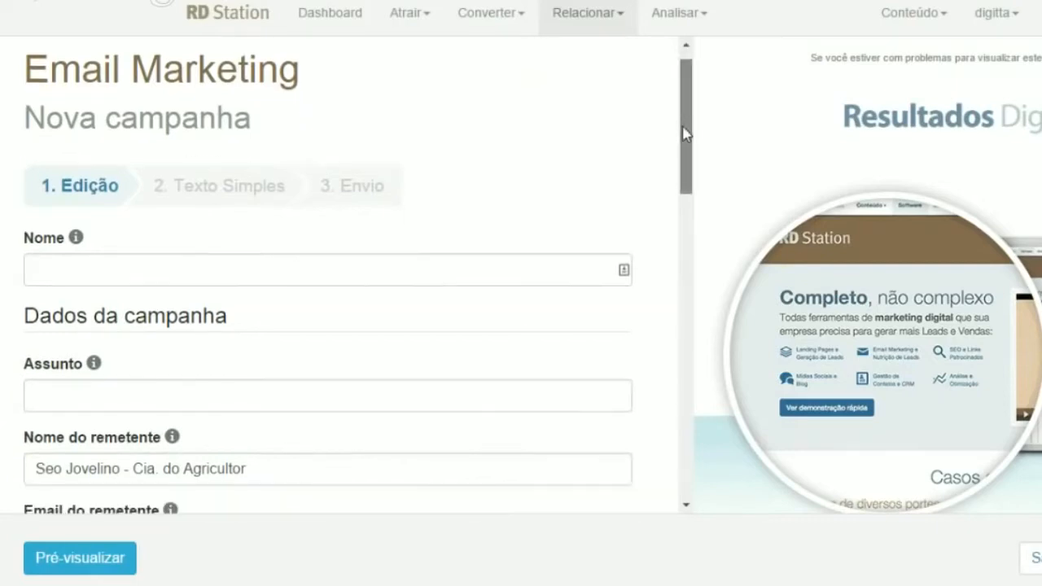
pyautogui.click(74, 266)
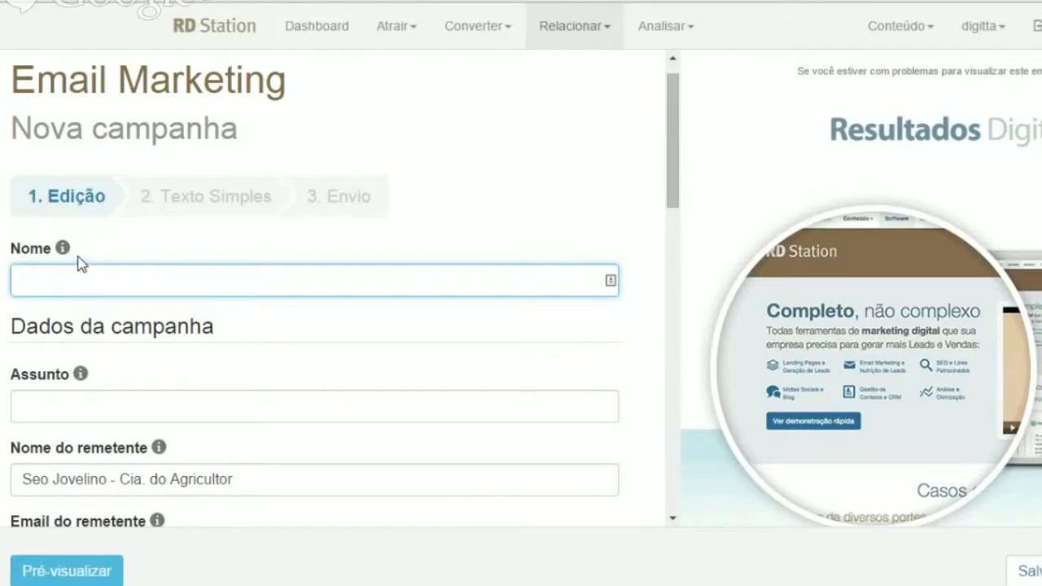
pyautogui.click(81, 274)
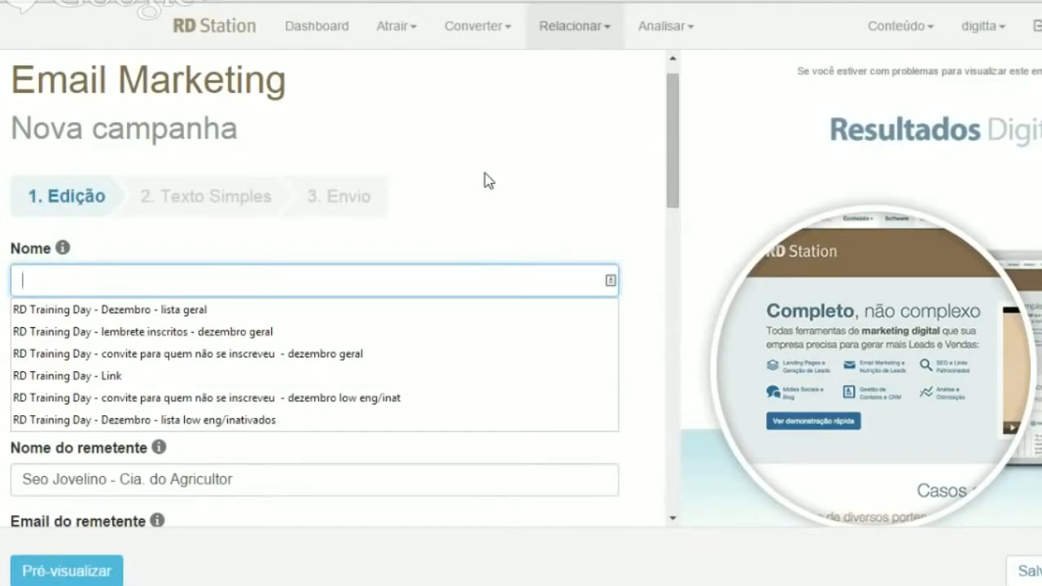
pyautogui.write('e')
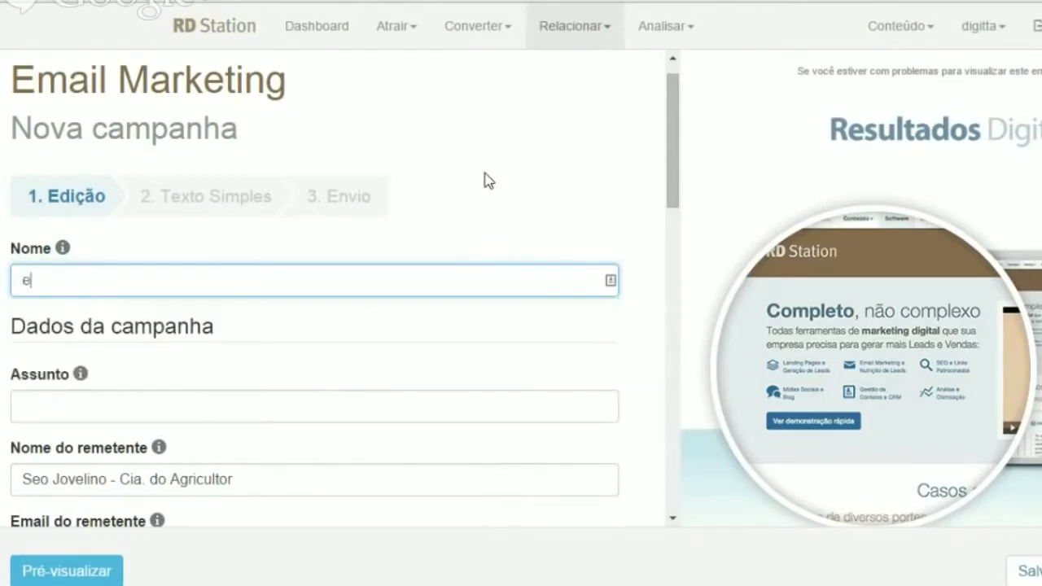
pyautogui.write('book -')
# Copy the title from the ebook's landing page and complete the campaign name as "ebook - O mercado de hortifruti no Brasil e no Mundo"
pyautogui.click(298, 1)
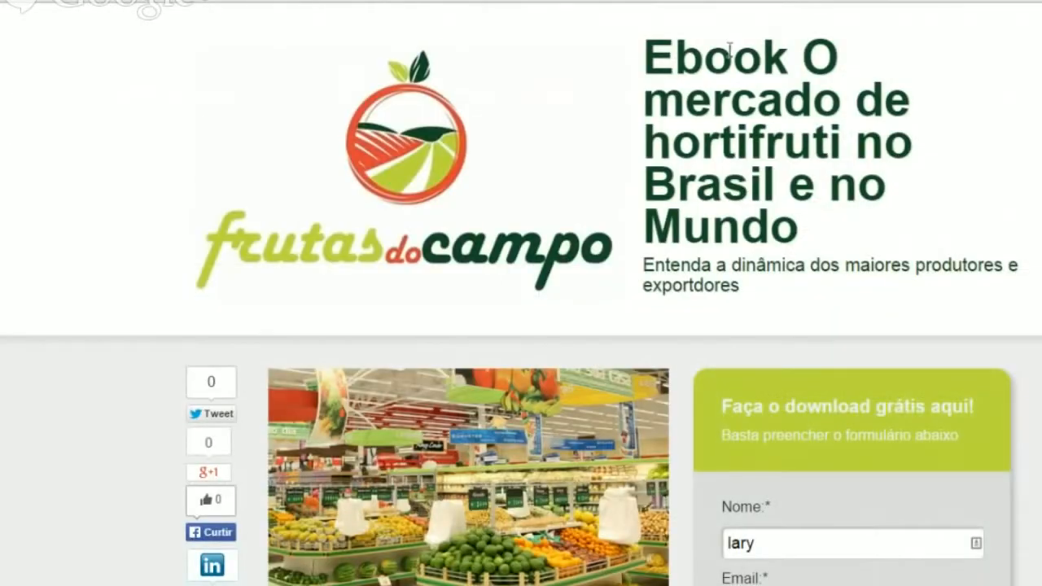
pyautogui.moveTo(644, 49); pyautogui.dragTo(820, 181)
pyautogui.moveTo(803, 48); pyautogui.dragTo(834, 228)
pyautogui.hotkey('ctrl', 'c')
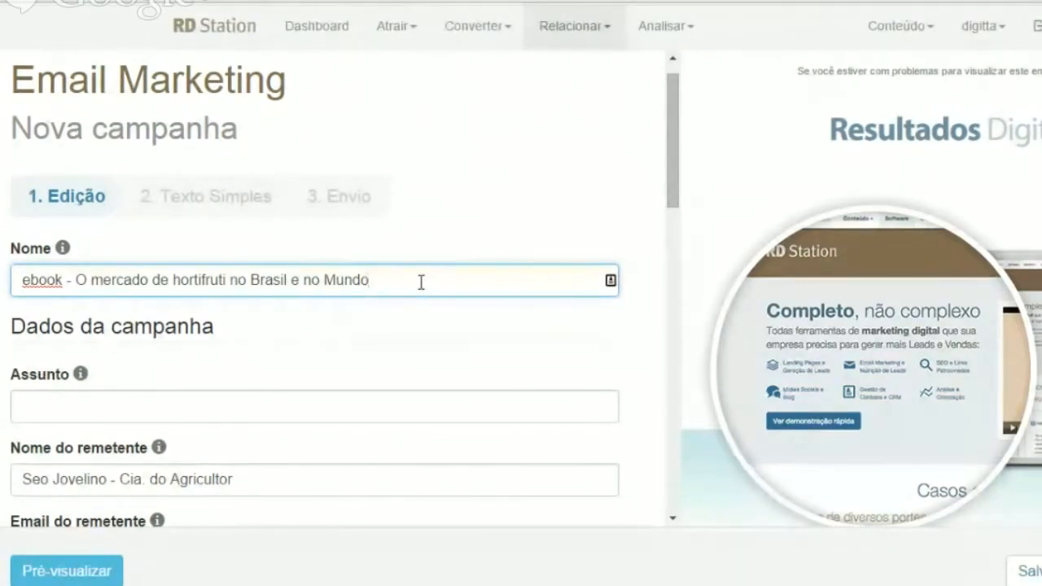
pyautogui.write('-')
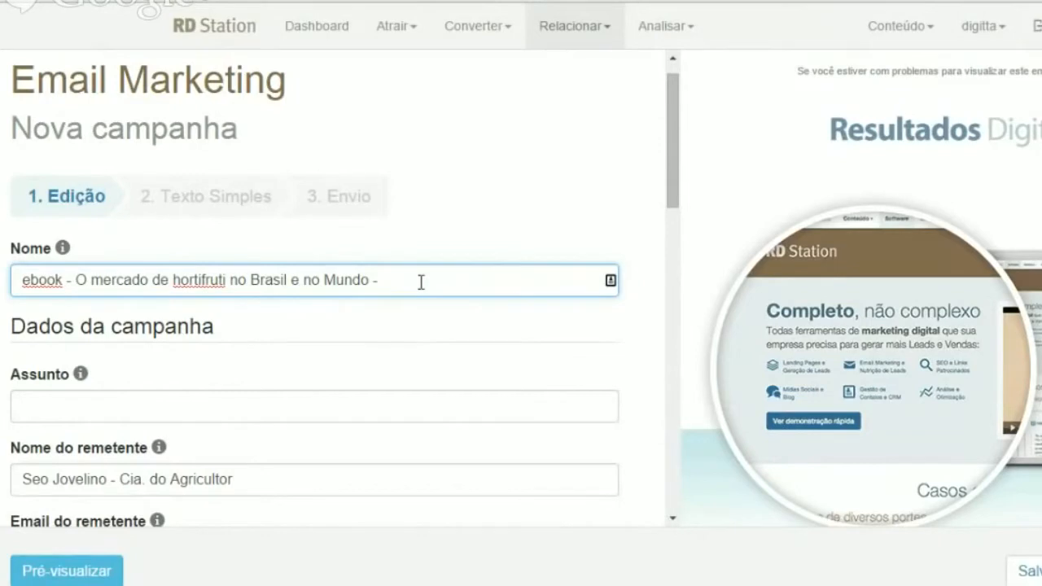
pyautogui.press('BackSpace')
pyautogui.press('BackSpace')
# Begin the email subject (Assunto) with "Lançamento: "
pyautogui.click(257, 415)
pyautogui.scroll(-2, 300, 345)
pyautogui.scroll(1, 301, 344)
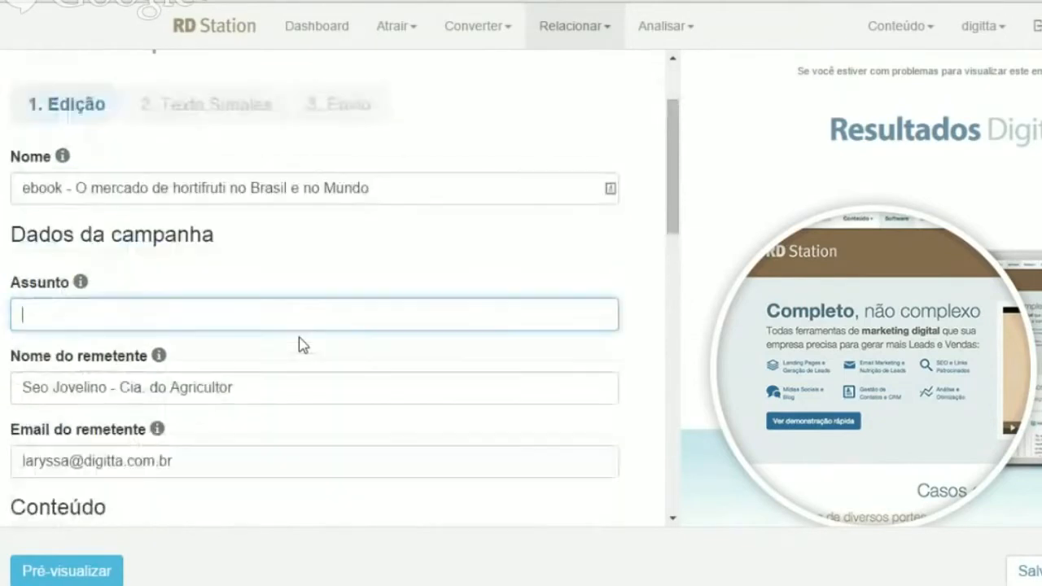
pyautogui.click(304, 317)
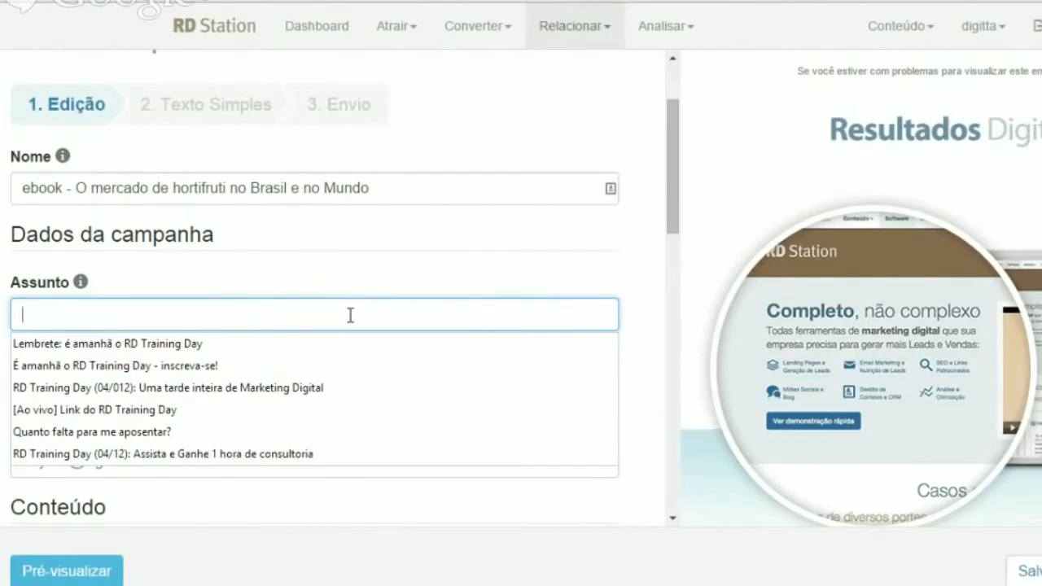
pyautogui.write('Lan')
pyautogui.press('BackSpace')
pyautogui.write('n')
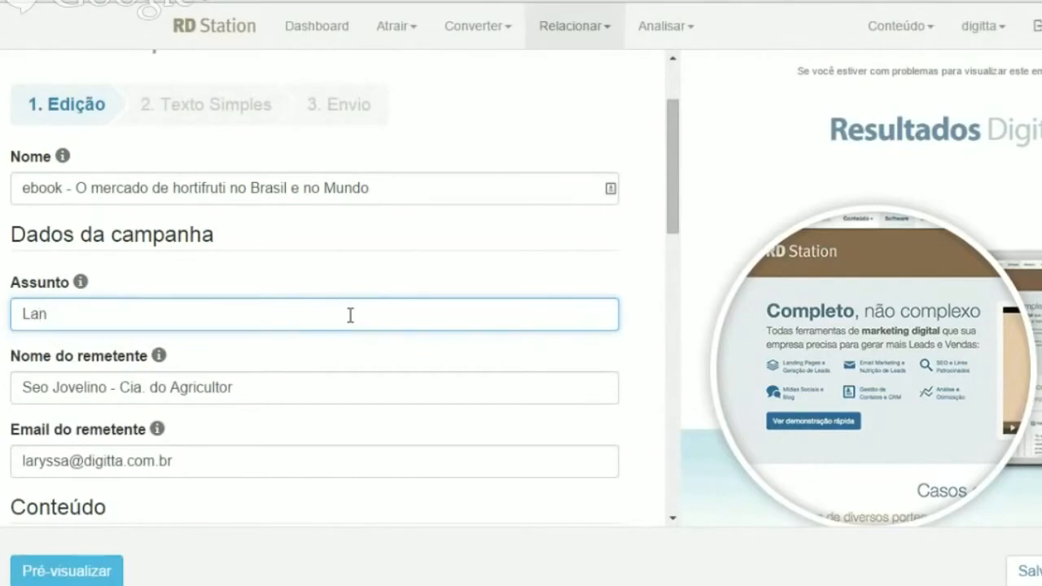
pyautogui.write('çamento: ')
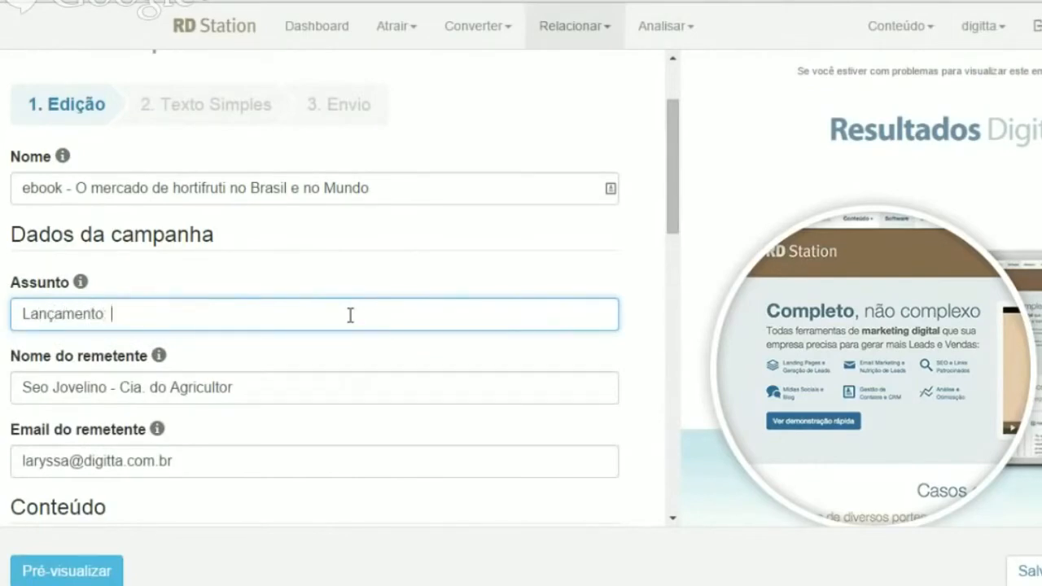
# Continue the subject with "eBook O mercado de hortifruti no Brasil e no Mundo", reusing the copied title
pyautogui.write('ebook')
pyautogui.press('BackSpace')
pyautogui.press('BackSpace')
pyautogui.press('BackSpace')
pyautogui.press('BackSpace')
pyautogui.press('BackSpace')
pyautogui.write('eBook O mer')
pyautogui.press('BackSpace')
pyautogui.press('BackSpace')
pyautogui.press('BackSpace')
pyautogui.press('BackSpace')
pyautogui.press('BackSpace')
pyautogui.write('omer')
pyautogui.press('BackSpace')
pyautogui.press('BackSpace')
pyautogui.press('BackSpace')
pyautogui.press('BackSpace')
pyautogui.write('omerca')
pyautogui.press('BackSpace')
pyautogui.press('BackSpace')
pyautogui.press('BackSpace')
pyautogui.press('BackSpace')
pyautogui.press('BackSpace')
pyautogui.write('mercado de')
pyautogui.press('BackSpace')
pyautogui.press('BackSpace')
pyautogui.press('BackSpace')
pyautogui.press('BackSpace')
pyautogui.press('BackSpace')
pyautogui.press('BackSpace')
pyautogui.press('BackSpace')
pyautogui.press('BackSpace')
pyautogui.press('BackSpace')
pyautogui.press('BackSpace')
pyautogui.press('BackSpace')
pyautogui.press('BackSpace')
pyautogui.hotkey('ctrl', 'v')
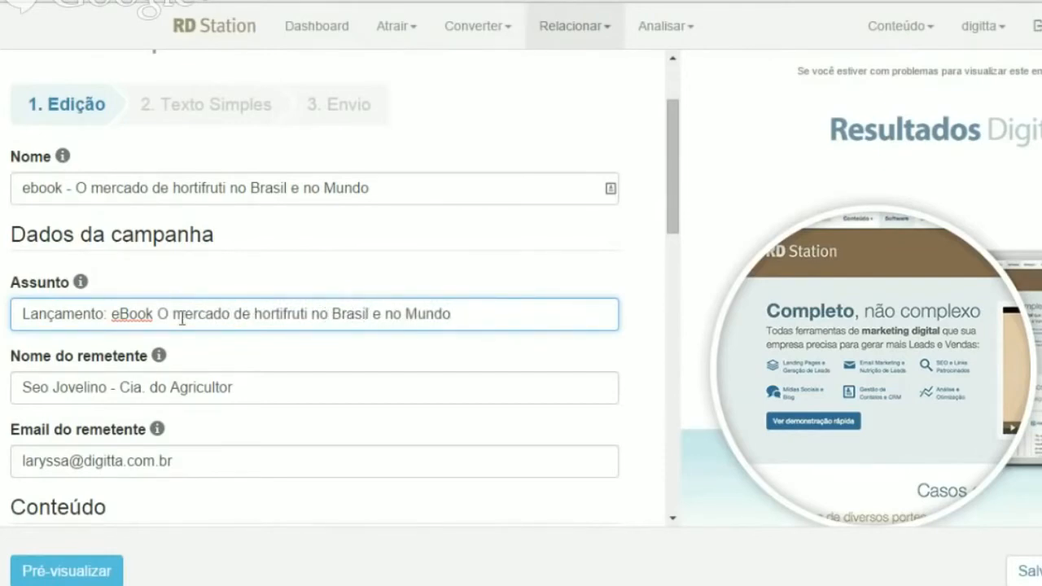
# Repunctuate the subject to read "Lançamento - eBook: O mercado de hortifruti no Brasil e no Mundo"
pyautogui.moveTo(110, 315); pyautogui.dragTo(36, 311)
pyautogui.click(106, 315)
pyautogui.moveTo(107, 315); pyautogui.dragTo(111, 315)
pyautogui.press('BackSpace')
pyautogui.press('BackSpace')
pyautogui.write('-')
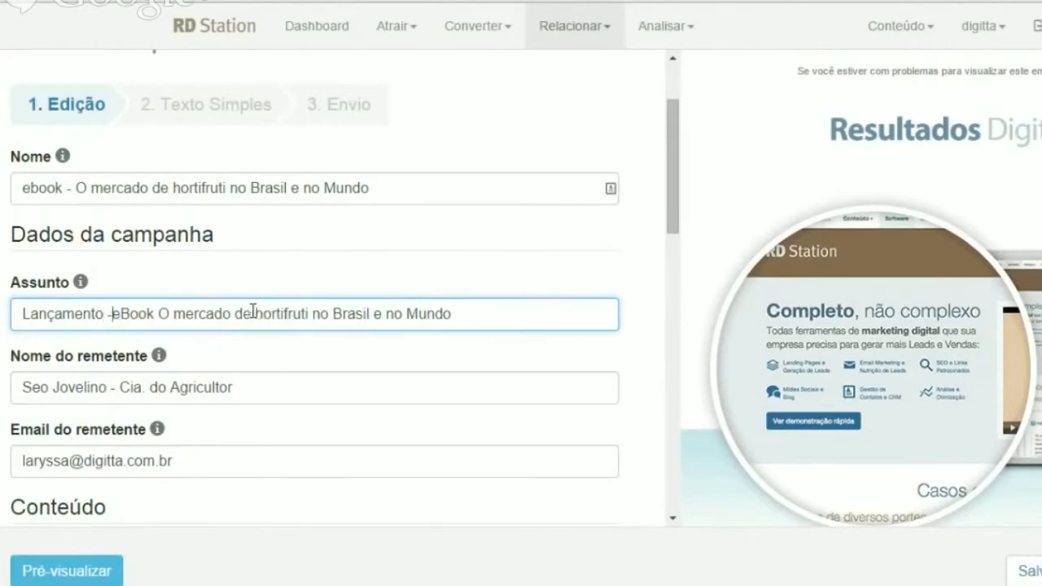
pyautogui.press('Right')
pyautogui.press('Right')
pyautogui.press('Right')
pyautogui.press('Right')
pyautogui.press('Right')
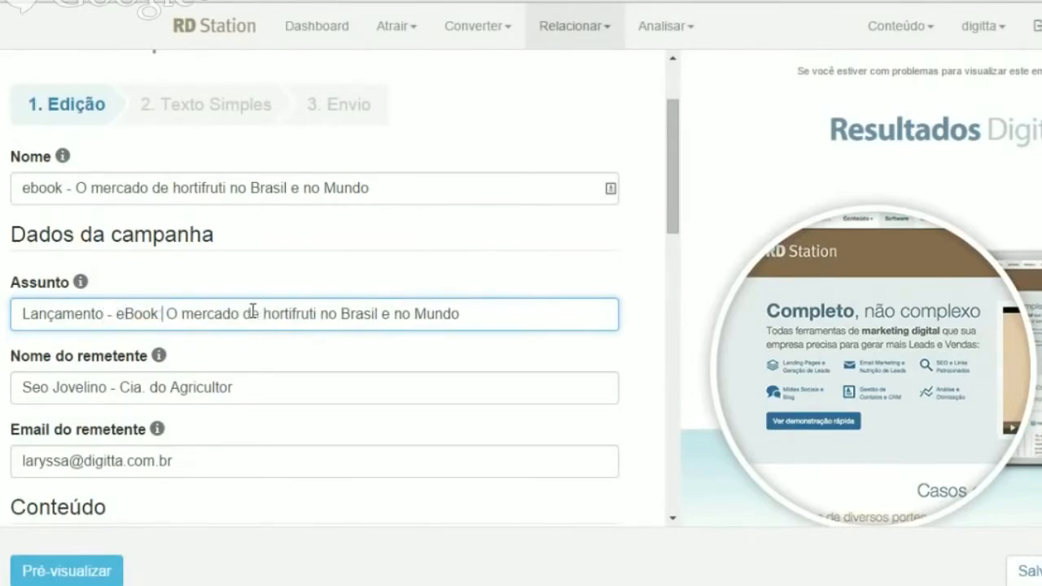
pyautogui.click(471, 325)
# Review the prefilled sender name (Nome do remetente) and sender email (Email do remetente)
pyautogui.click(342, 396)
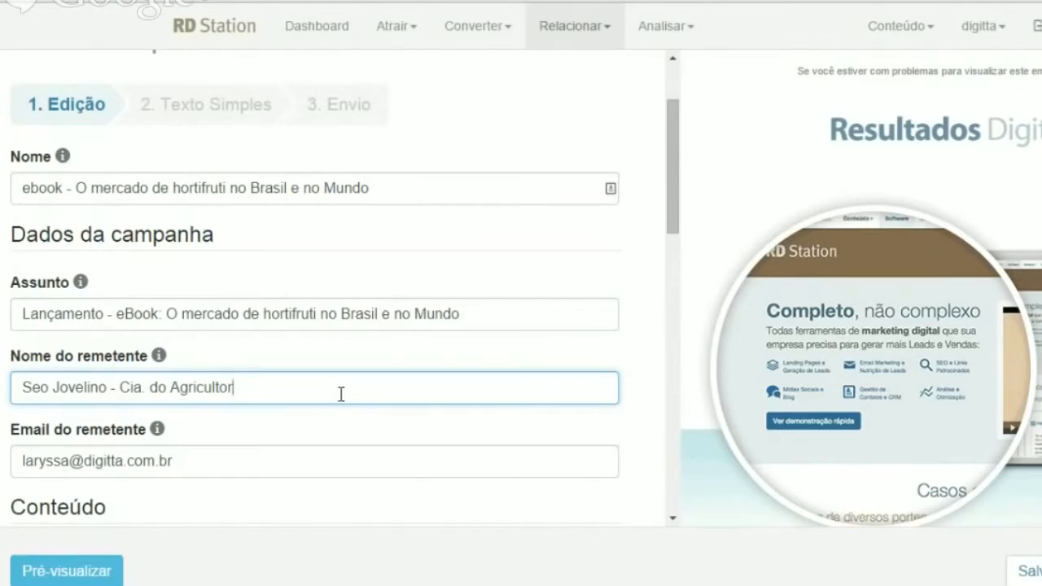
pyautogui.scroll(-1, 341, 394)
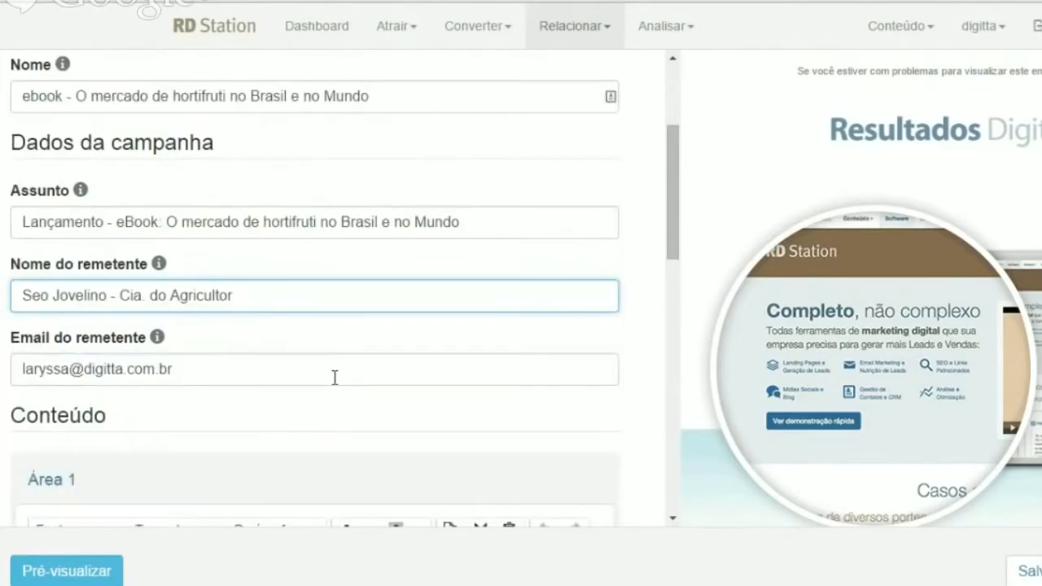
pyautogui.click(263, 295)
pyautogui.moveTo(251, 295); pyautogui.dragTo(11, 295)
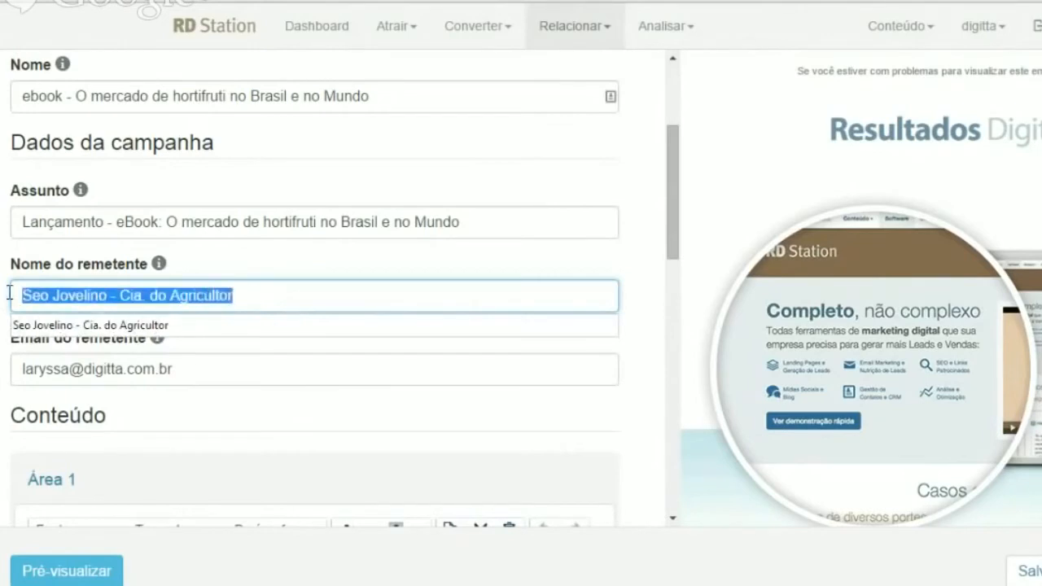
pyautogui.click(242, 295)
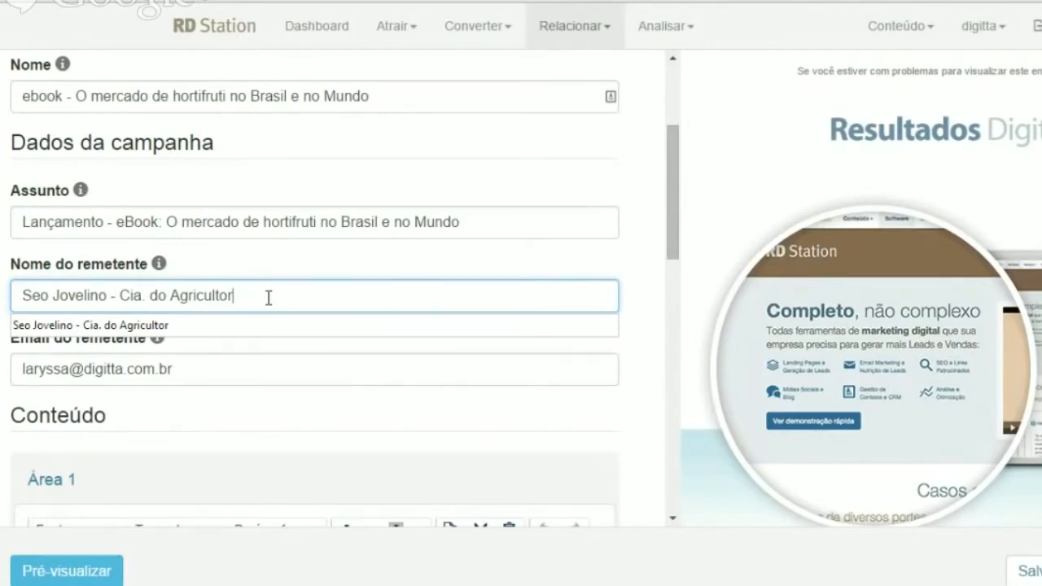
pyautogui.click(142, 369)
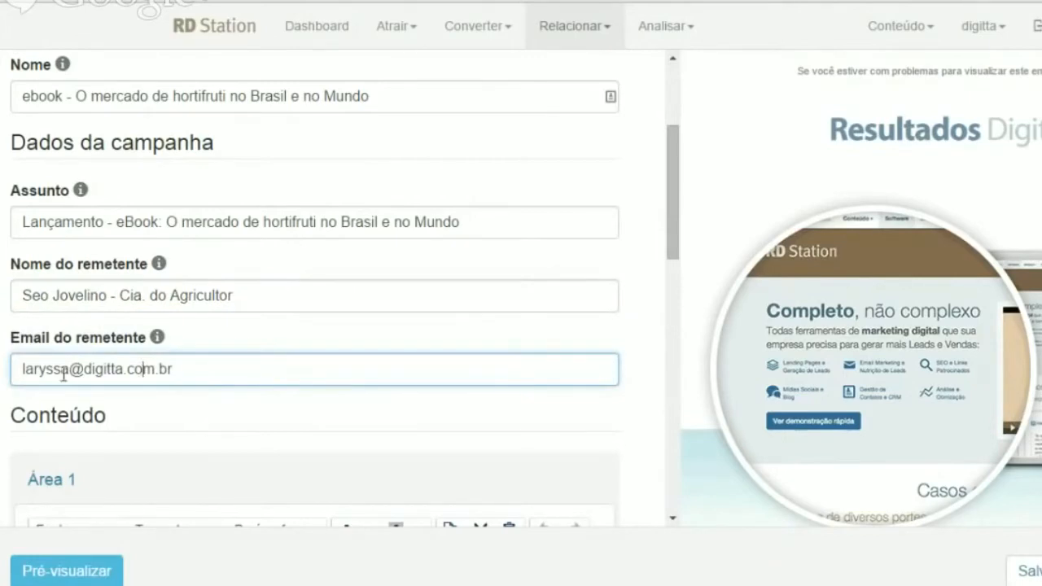
pyautogui.click(42, 318)
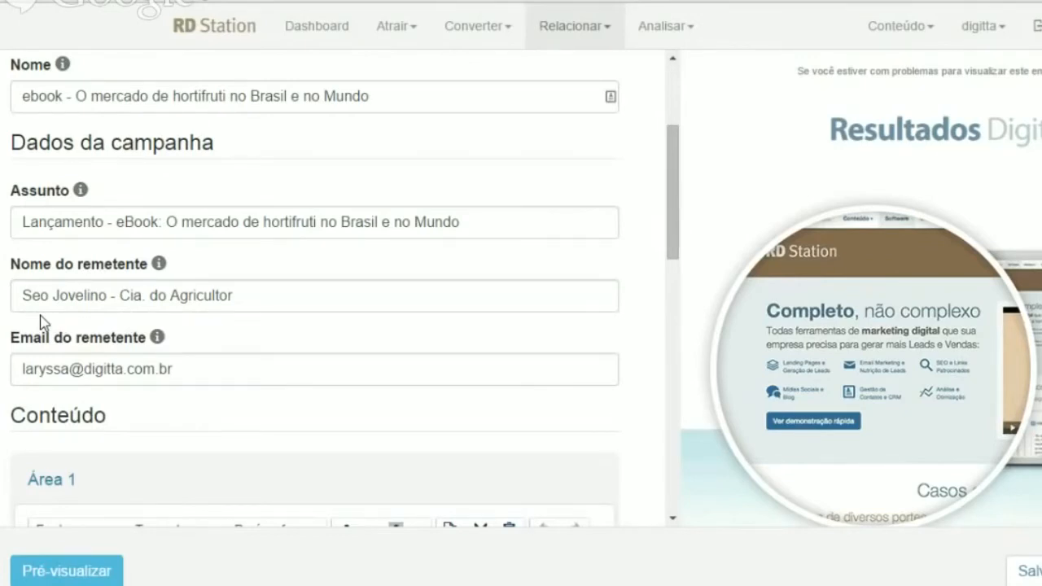
# Replace the personal name in the sender name so that it reads "Novidades da Cia. do Agricultor"
pyautogui.click(263, 291)
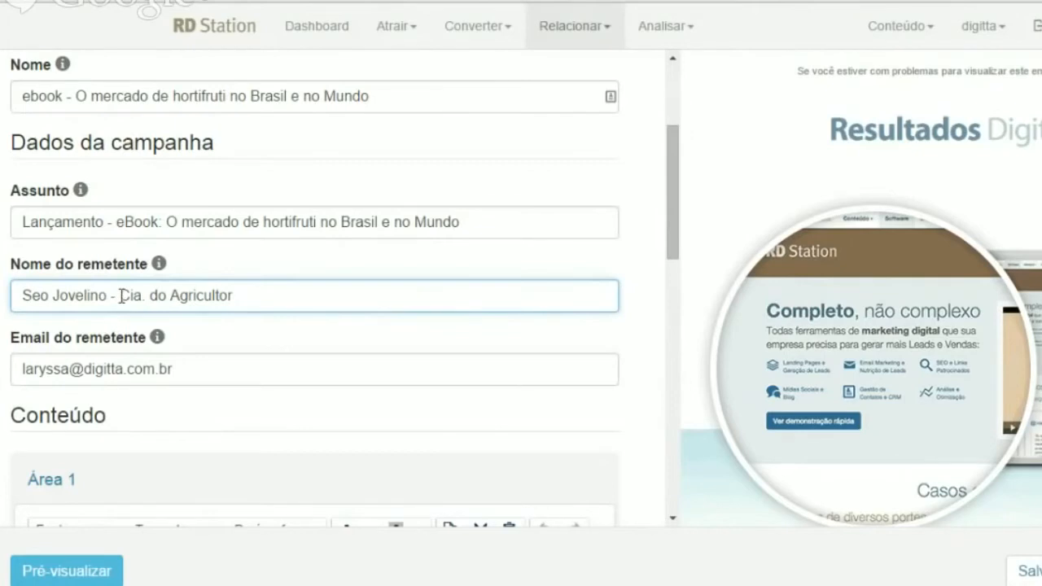
pyautogui.moveTo(120, 296); pyautogui.dragTo(21, 295)
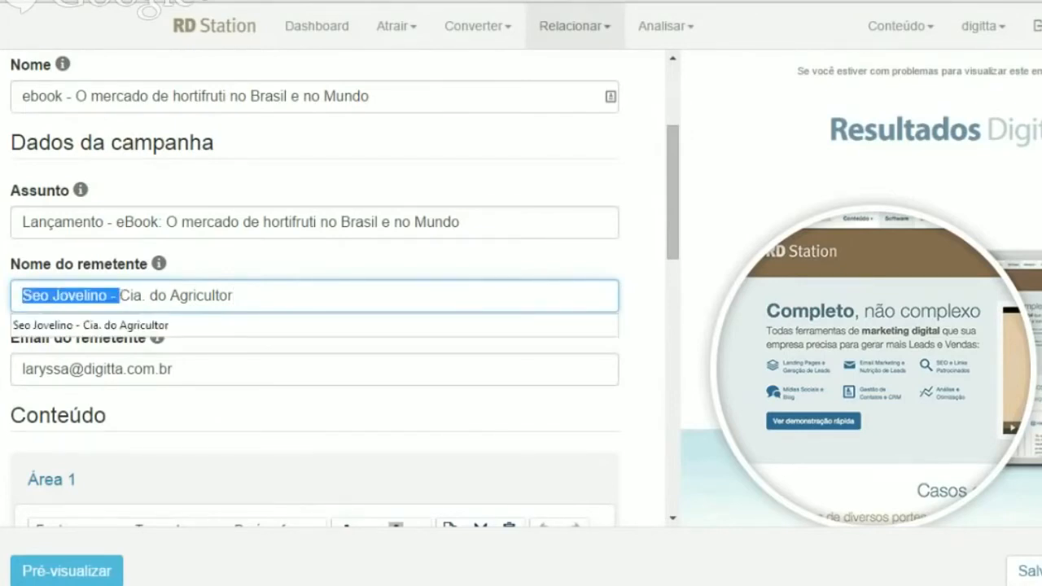
pyautogui.write('Novidade')
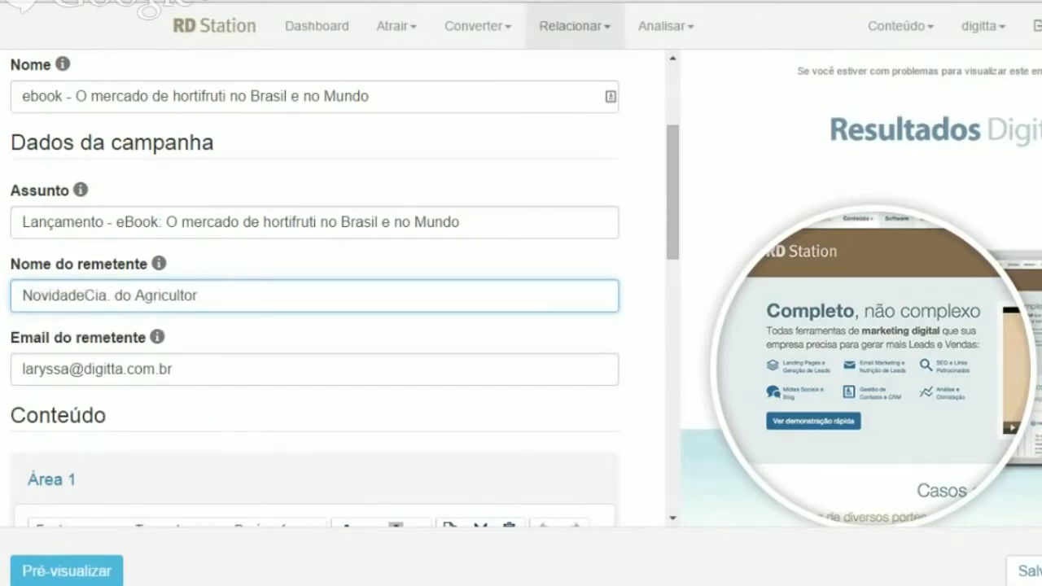
pyautogui.write('s  da')
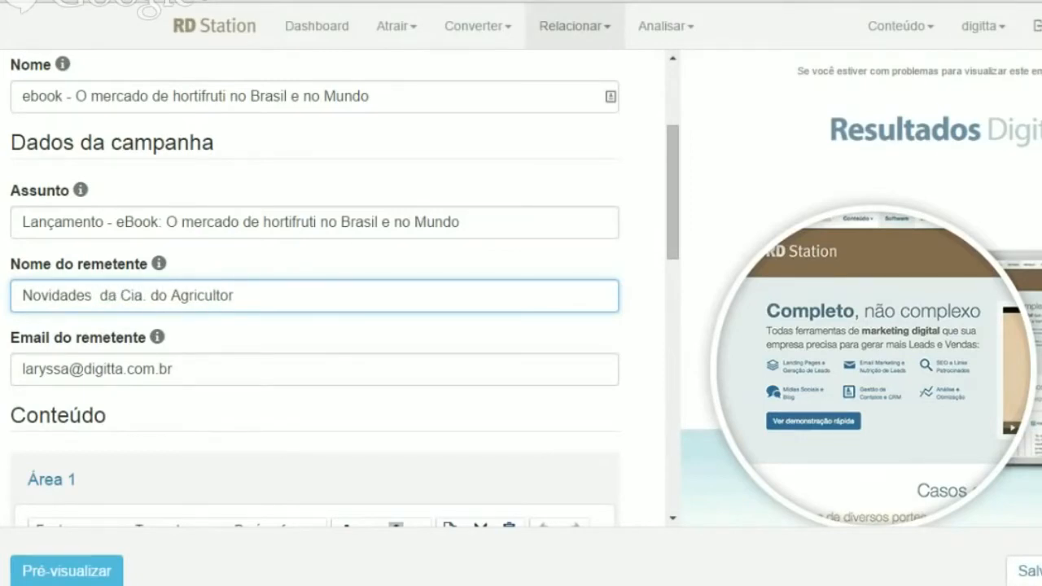
pyautogui.press('BackSpace')
# Replace the part before the @ in the sender's email address with "novidades", matching the sender name
pyautogui.click(207, 366)
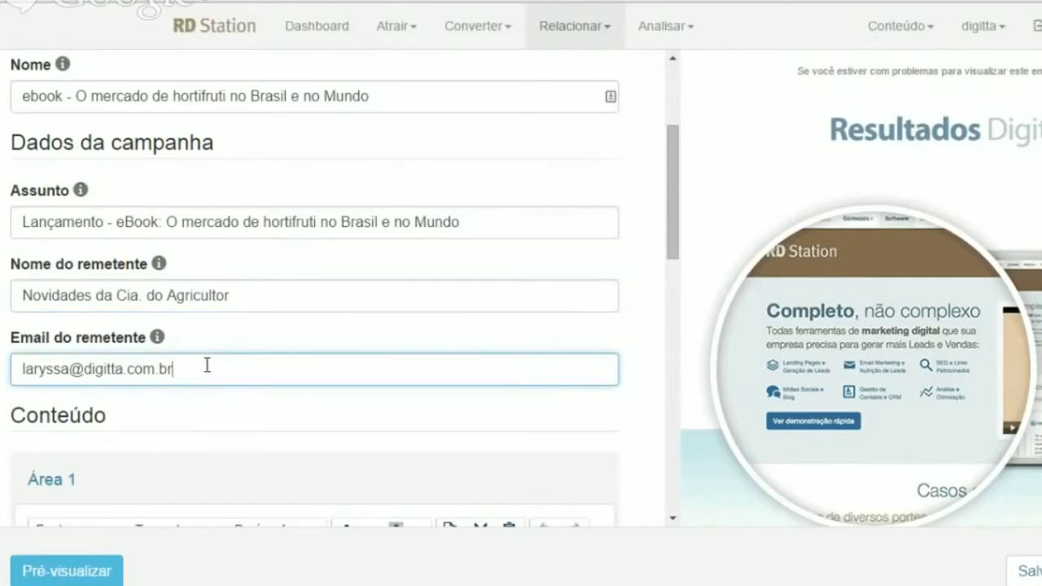
pyautogui.click(251, 300)
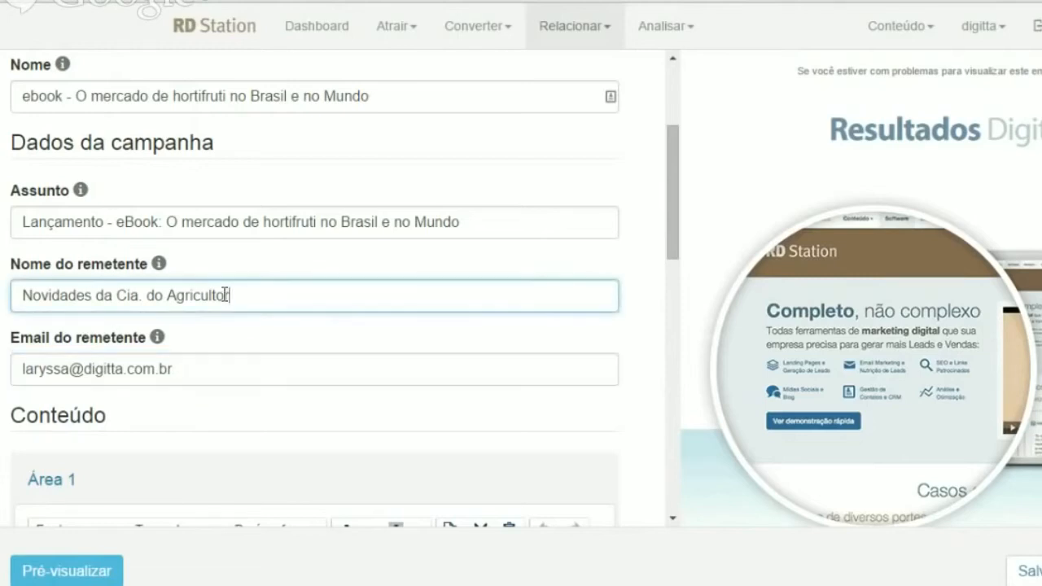
pyautogui.moveTo(244, 297); pyautogui.dragTo(9, 298)
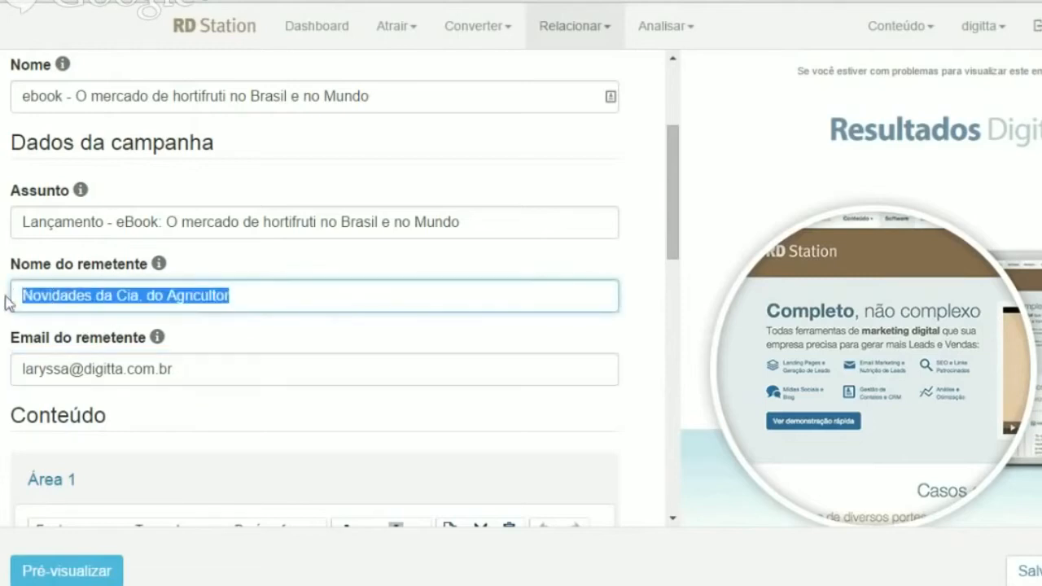
pyautogui.click(206, 369)
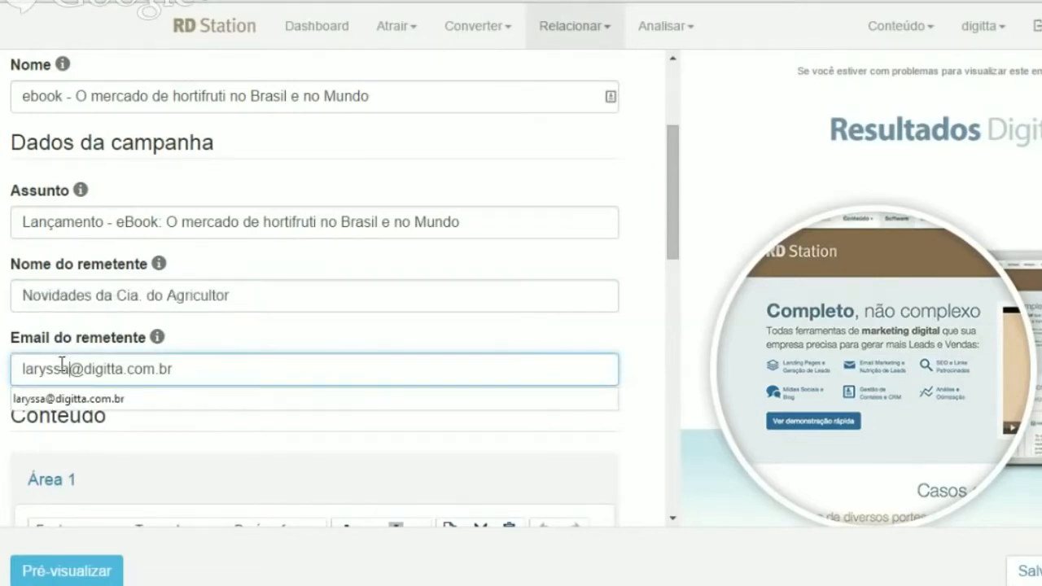
pyautogui.moveTo(70, 367); pyautogui.dragTo(4, 371)
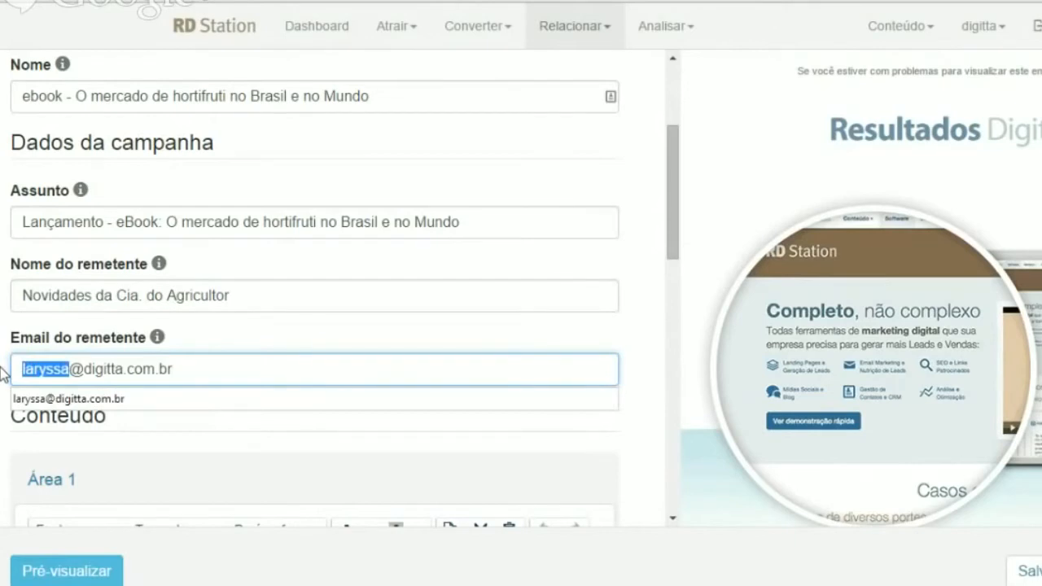
pyautogui.write('novidade')
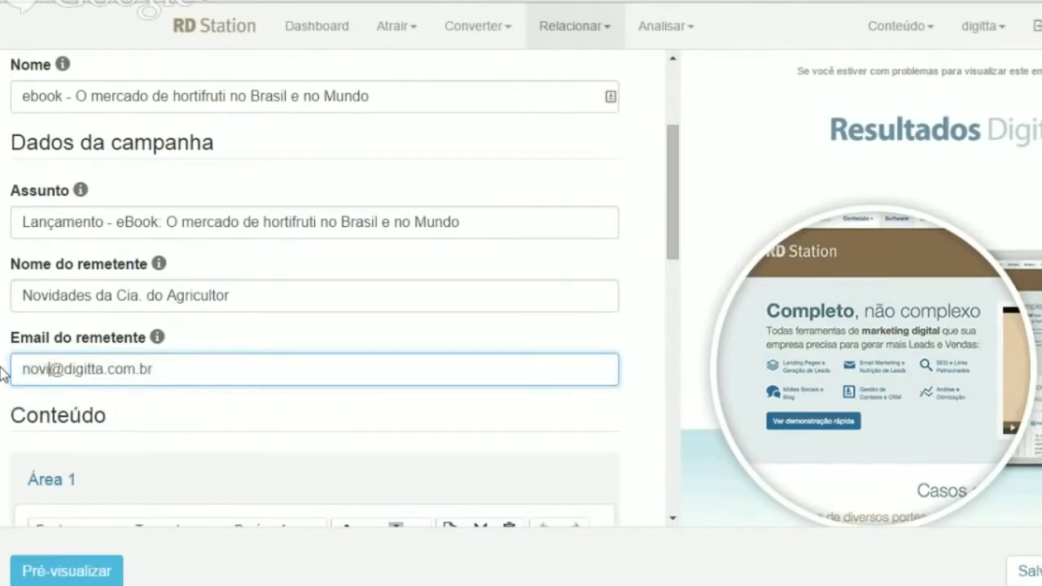
pyautogui.write('s')
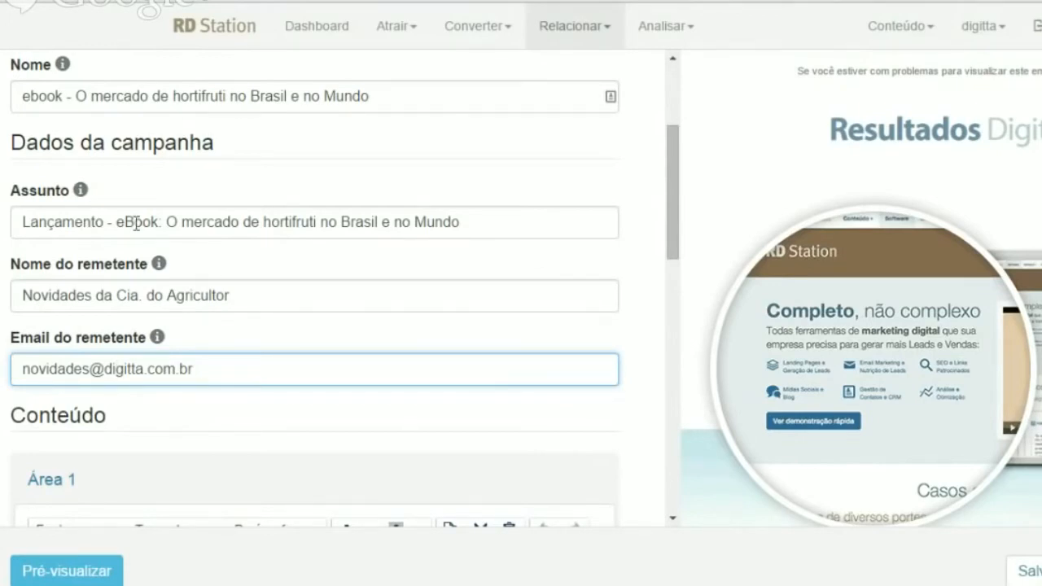
# Examine the content areas: the logo in Área 1, the image in Área 2, the texts and button in Área 3, and return to Área 1
pyautogui.scroll(-1, 135, 222)
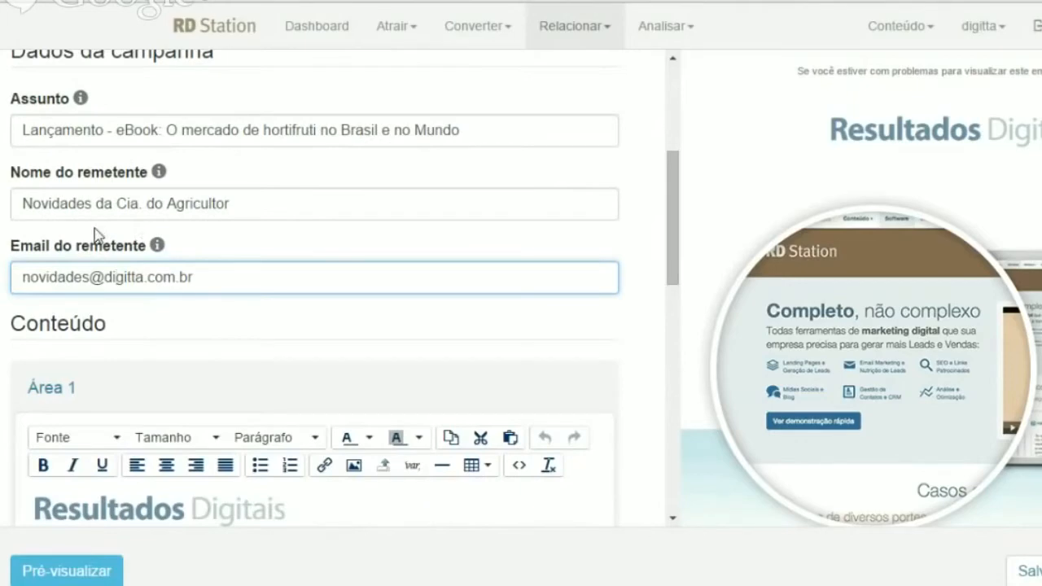
pyautogui.scroll(-3, 11, 260)
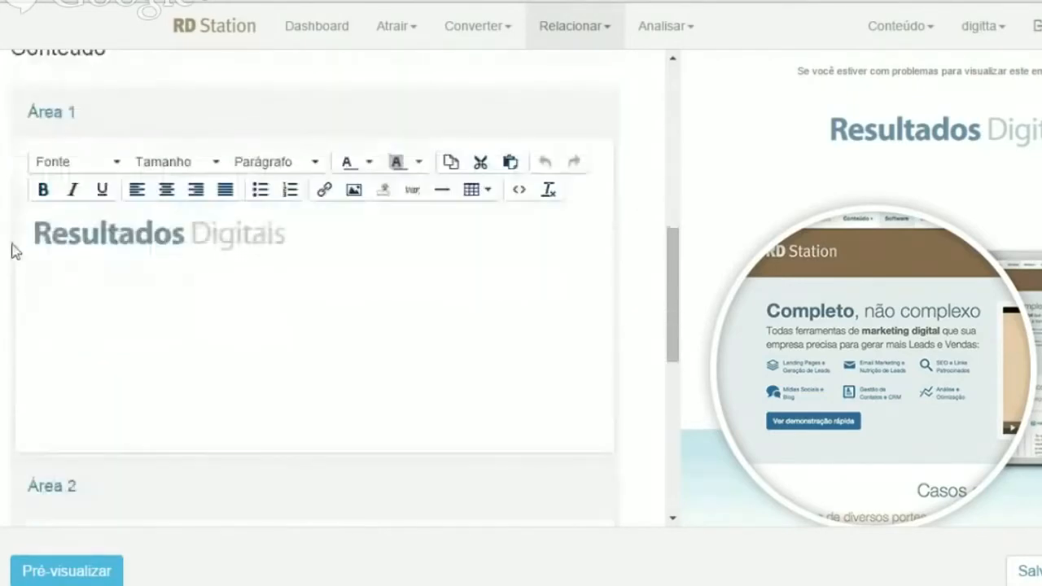
pyautogui.click(176, 234)
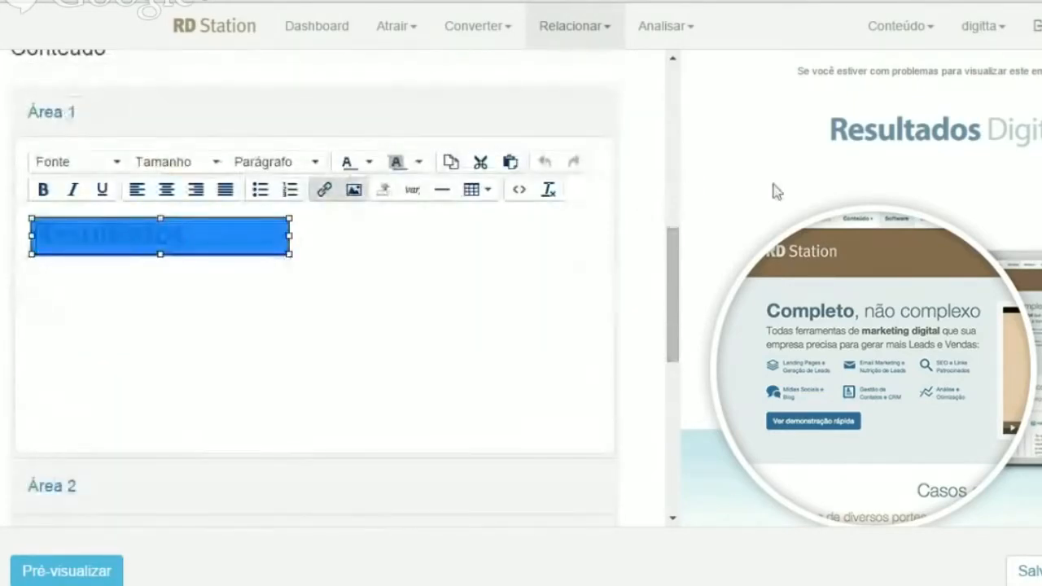
pyautogui.moveTo(669, 252); pyautogui.dragTo(666, 258)
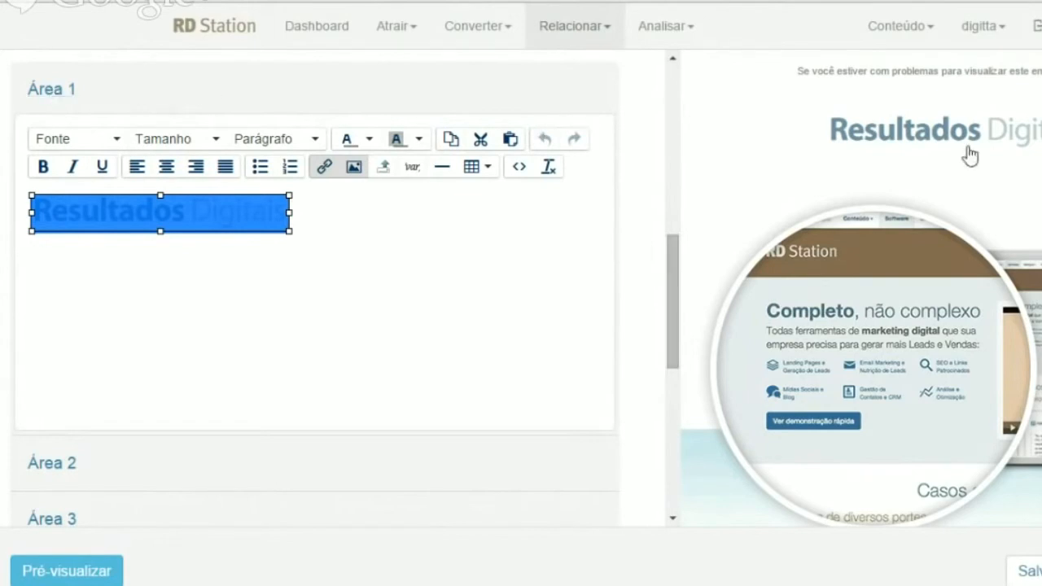
pyautogui.scroll(-2, 670, 296)
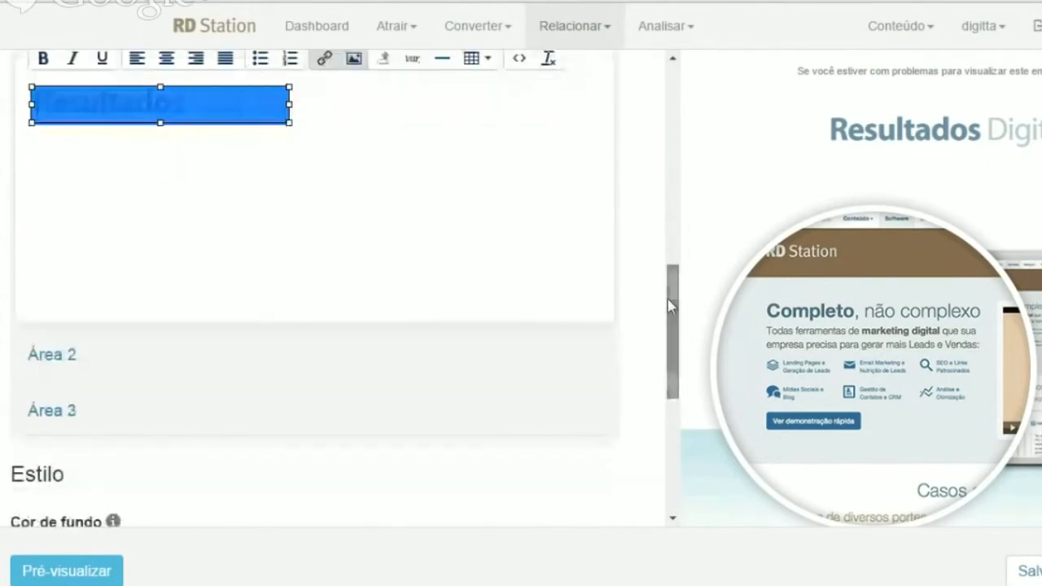
pyautogui.click(74, 359)
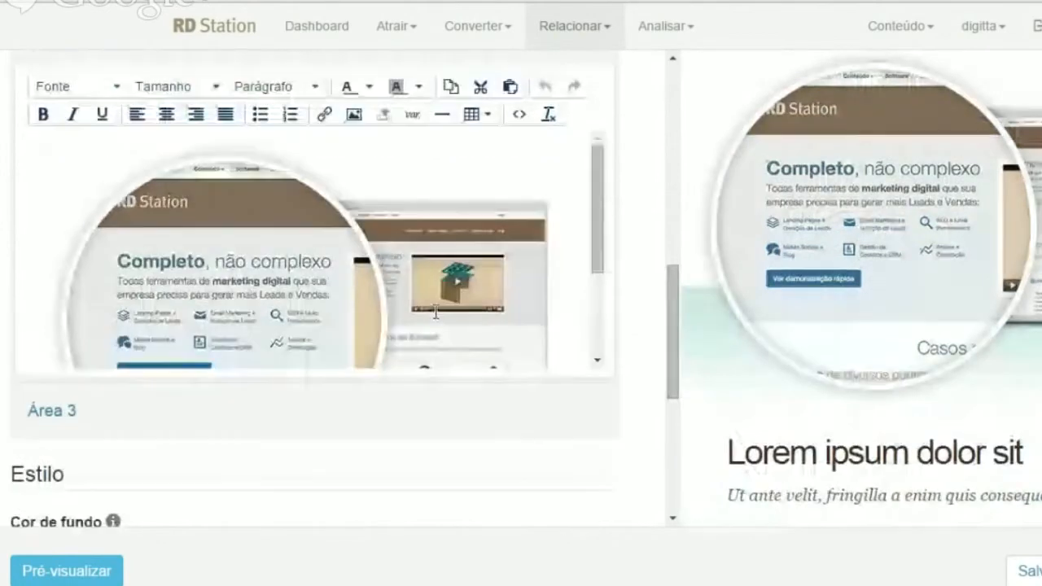
pyautogui.moveTo(595, 195); pyautogui.dragTo(600, 267)
pyautogui.click(99, 410)
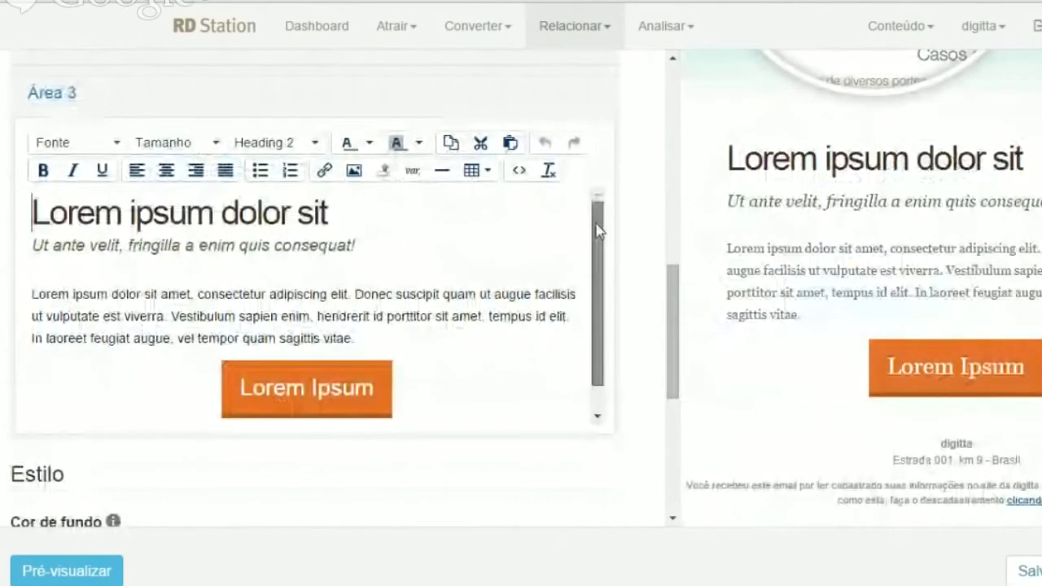
pyautogui.scroll(4, 516, 216)
pyautogui.click(68, 261)
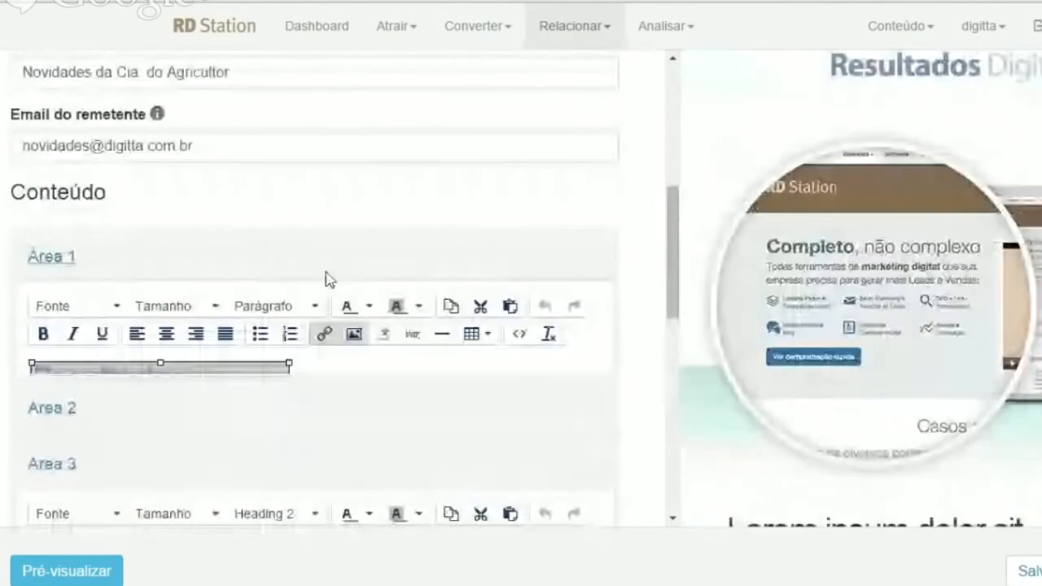
# Delete the template's placeholder logo from Área 1 of the email content
pyautogui.scroll(-3, 456, 299)
pyautogui.click(246, 199)
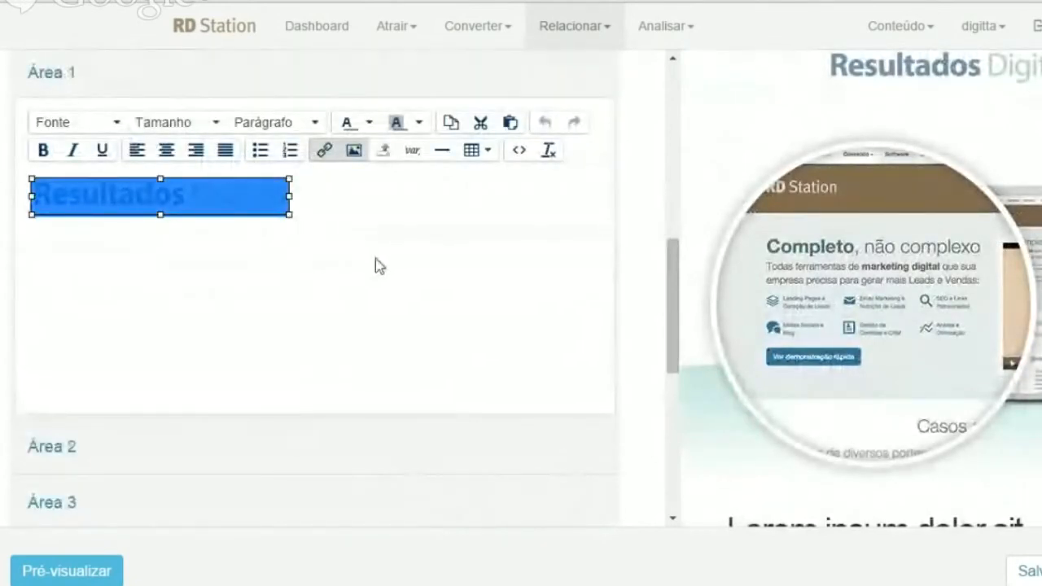
pyautogui.press('Delete')
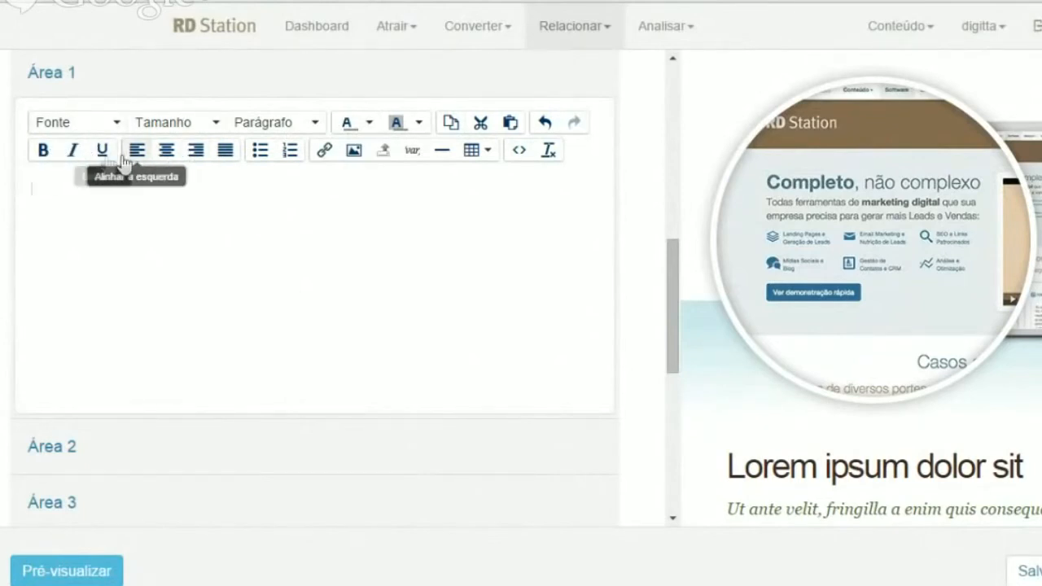
pyautogui.click(353, 152)
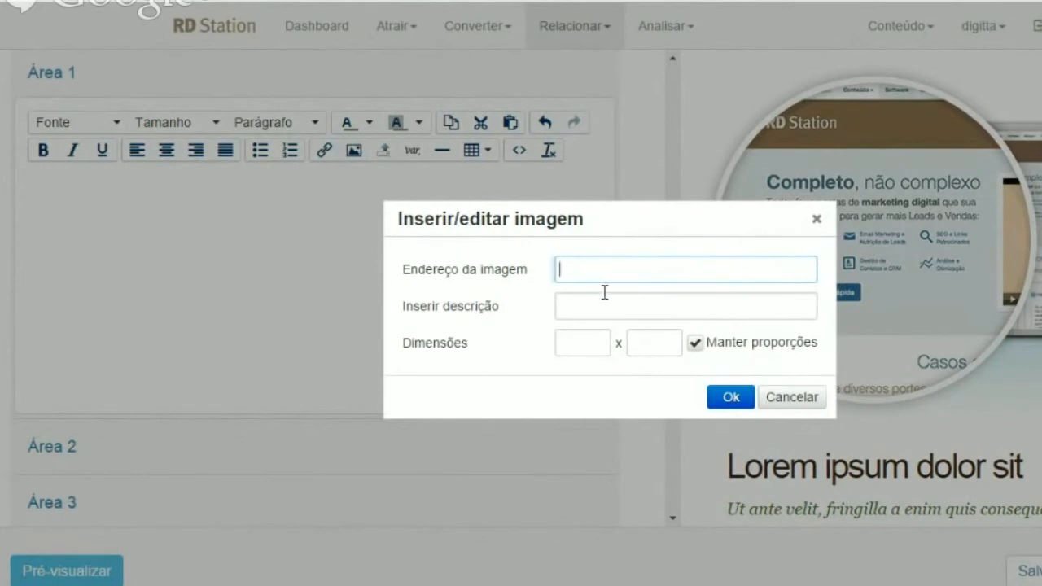
pyautogui.click(589, 314)
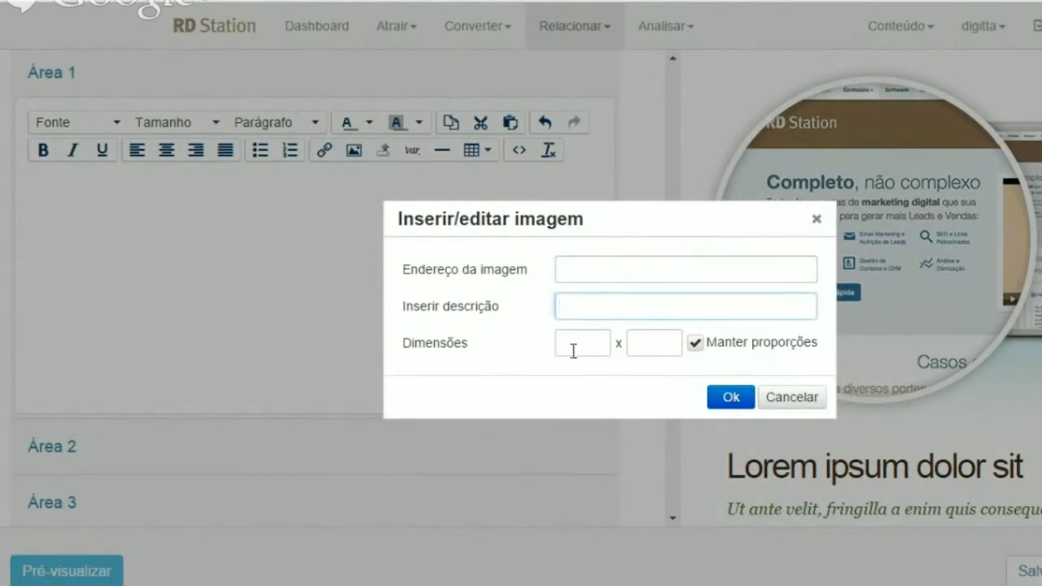
pyautogui.click(573, 351)
pyautogui.click(651, 343)
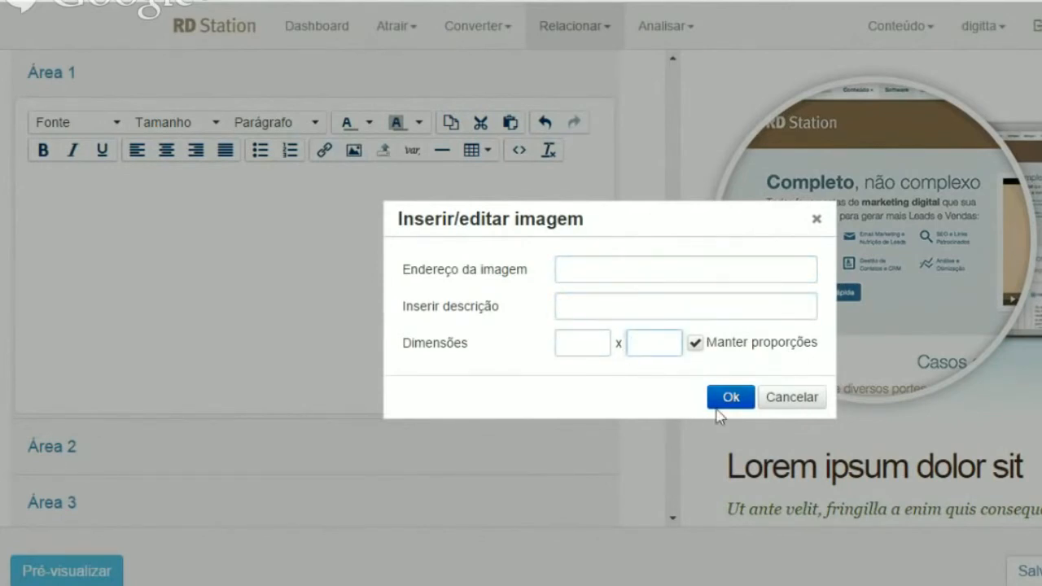
pyautogui.click(784, 397)
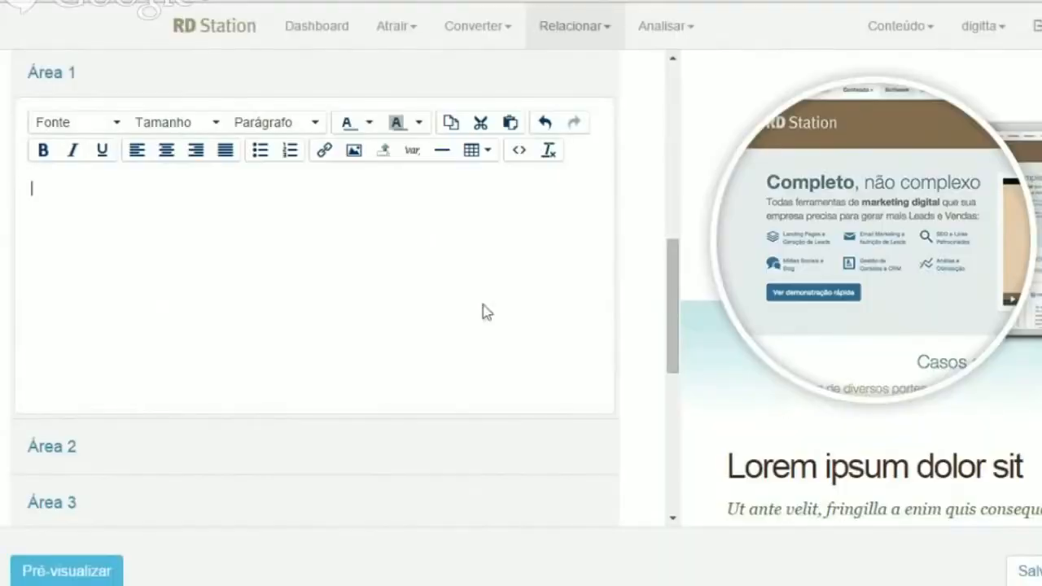
# Upload the image file "Logo Frutas do Campo" from the computer into Área 1
pyautogui.click(382, 153)
pyautogui.click(388, 146)
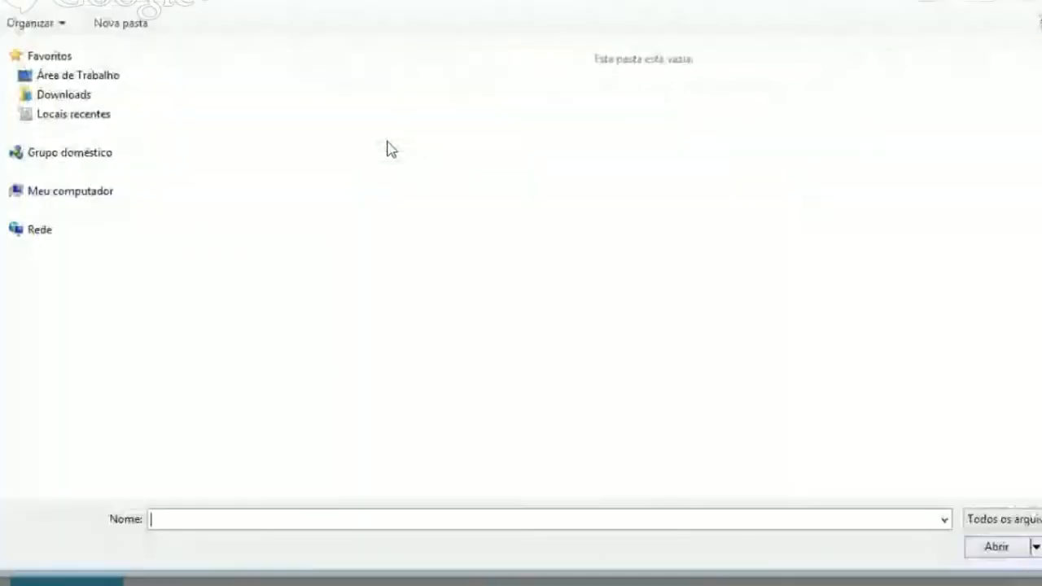
pyautogui.doubleClick(235, 381)
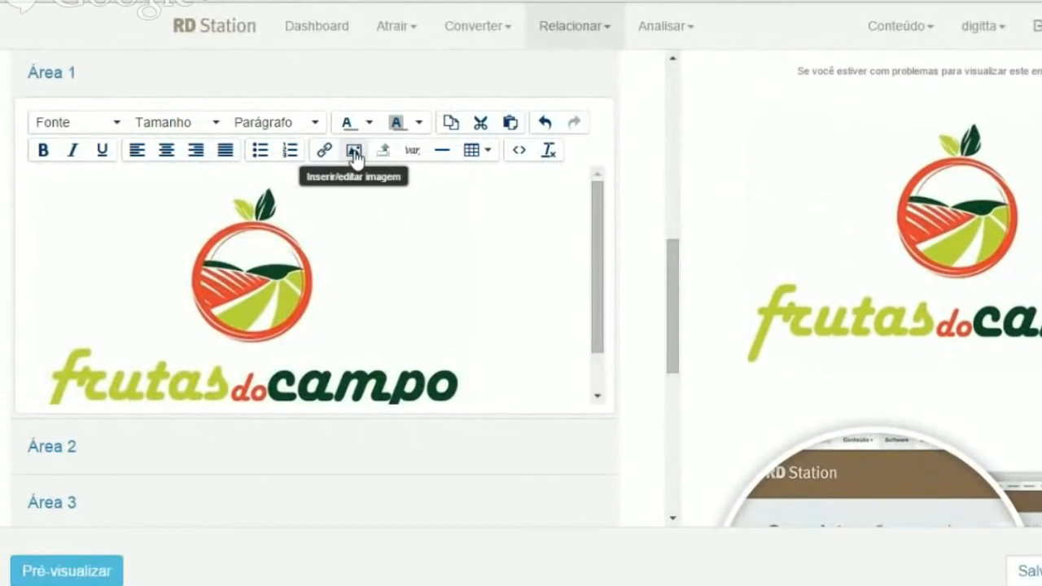
# Reduce the height of the Frutas do Campo logo in Área 1, keeping its proportions
pyautogui.click(230, 295)
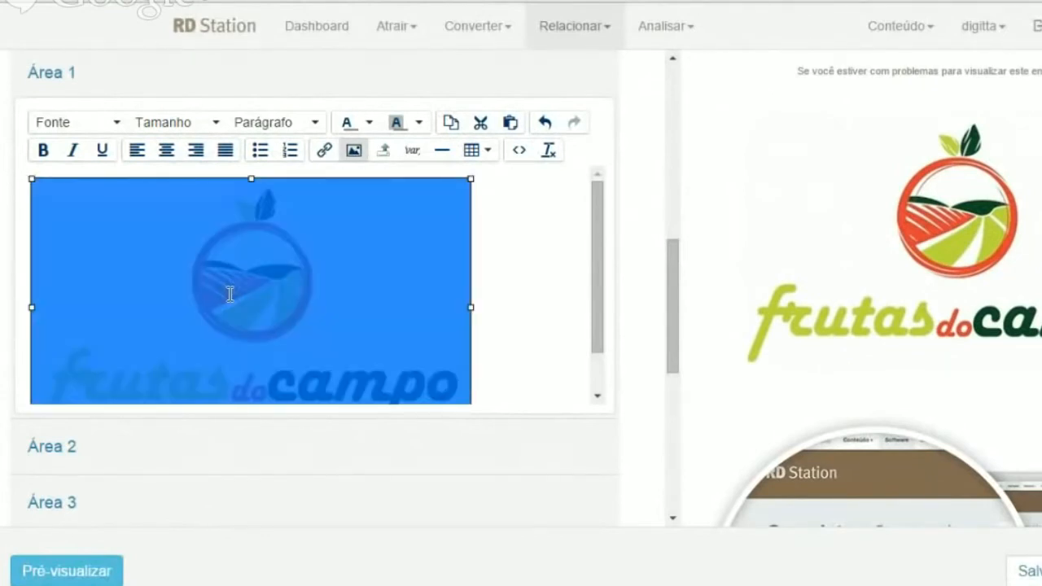
pyautogui.click(353, 152)
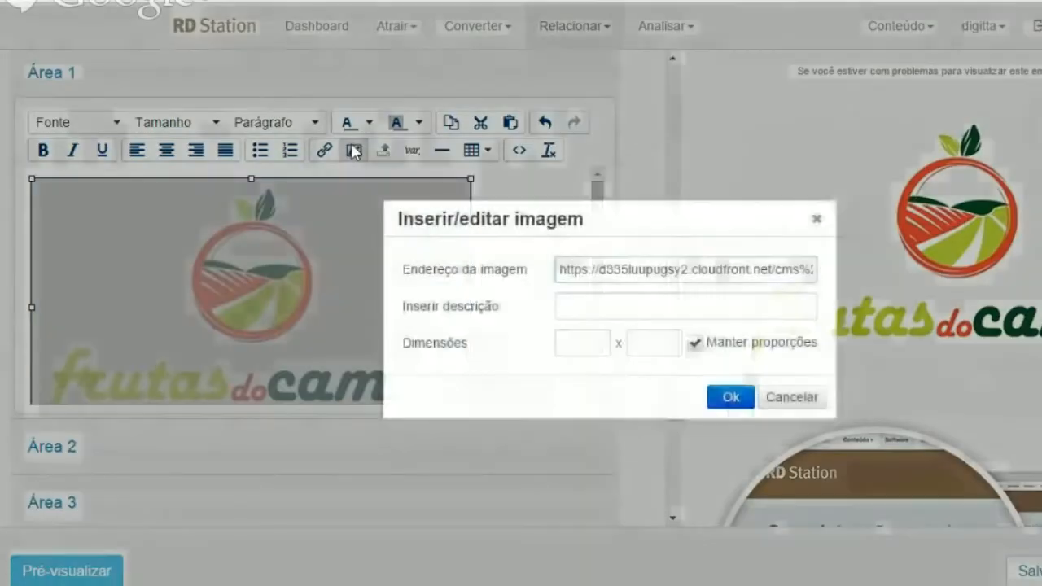
pyautogui.click(576, 346)
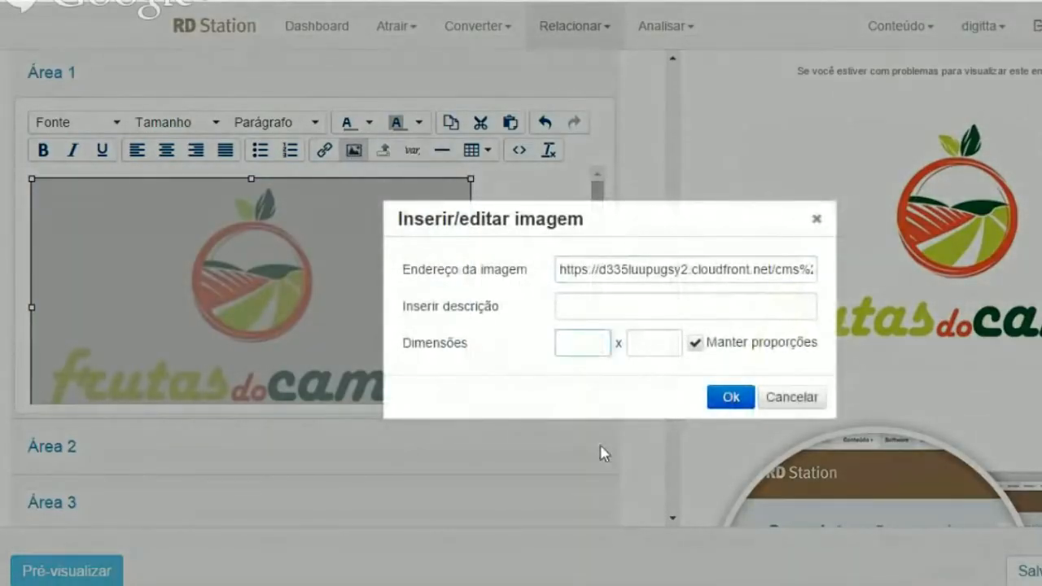
pyautogui.click(656, 337)
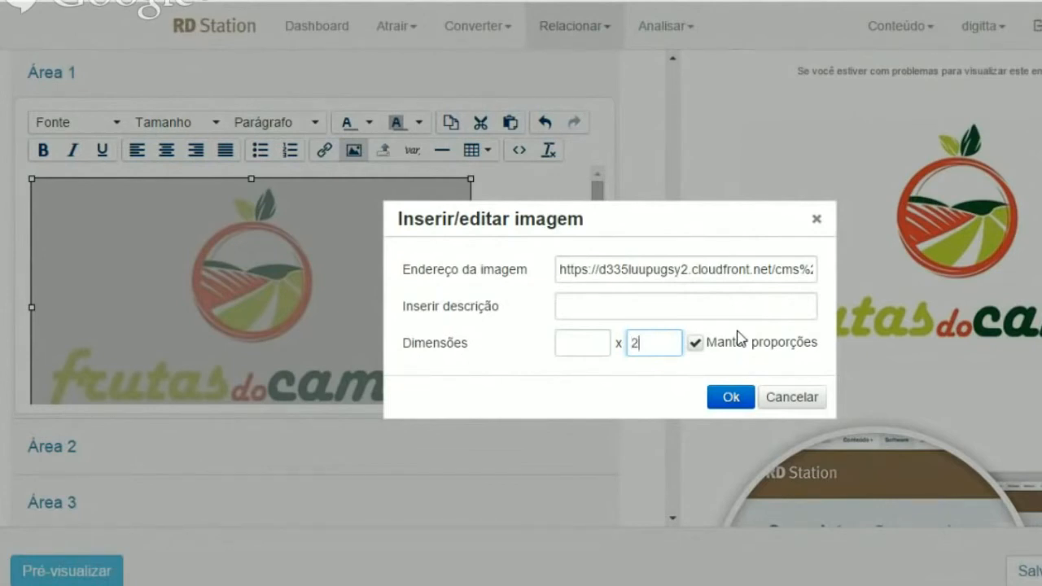
pyautogui.click(715, 398)
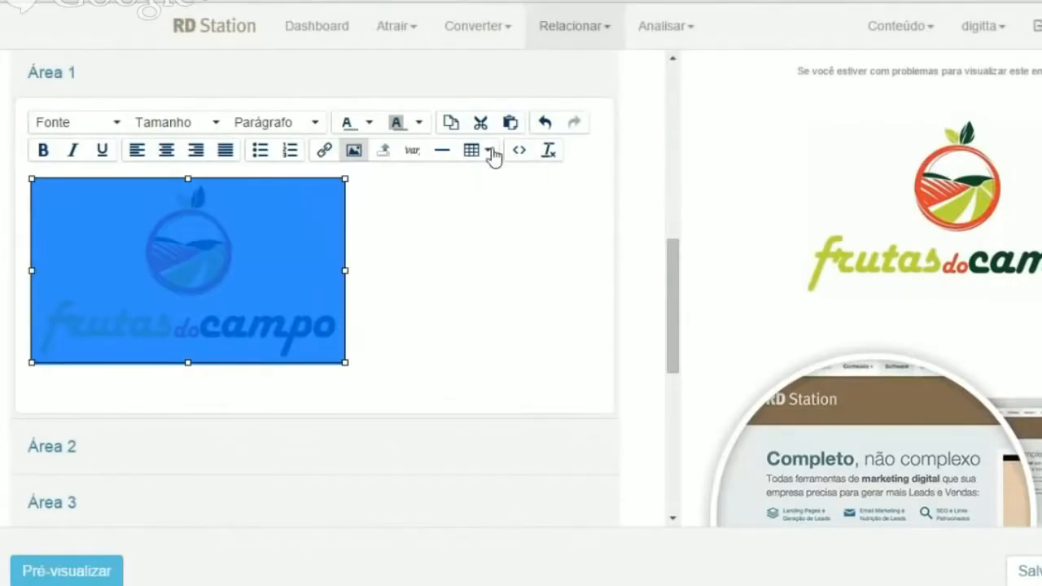
# Set the logo's height to 150 in Área 1, keeping its proportions, and deselect the image
pyautogui.click(352, 151)
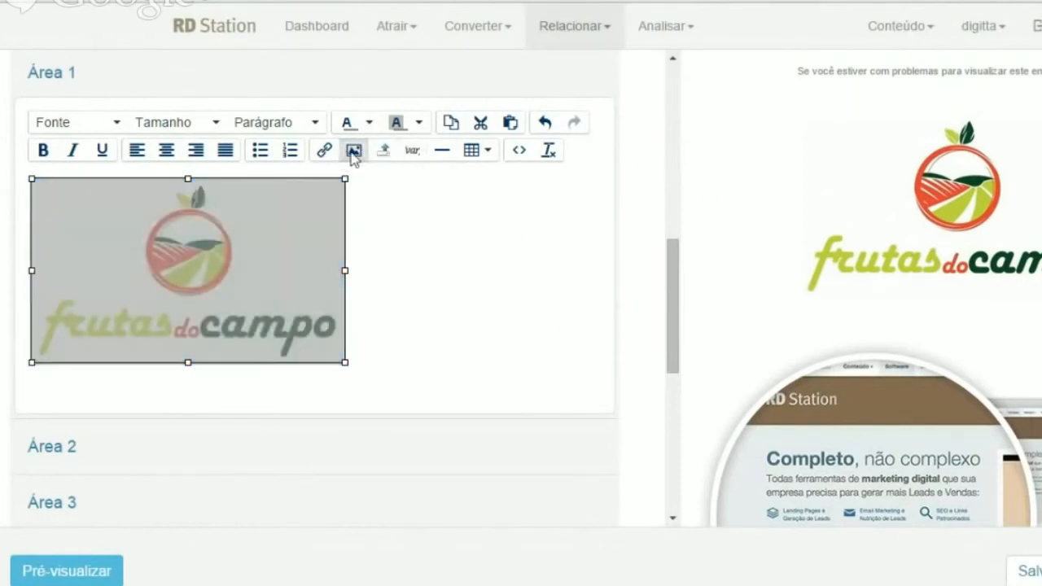
pyautogui.doubleClick(639, 343)
pyautogui.write('150')
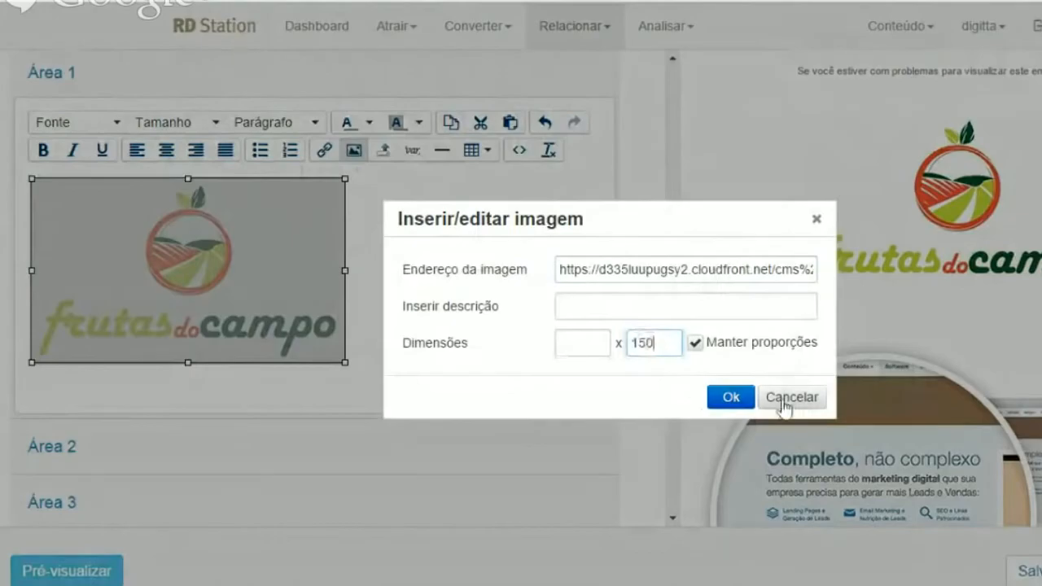
pyautogui.click(731, 397)
pyautogui.click(377, 247)
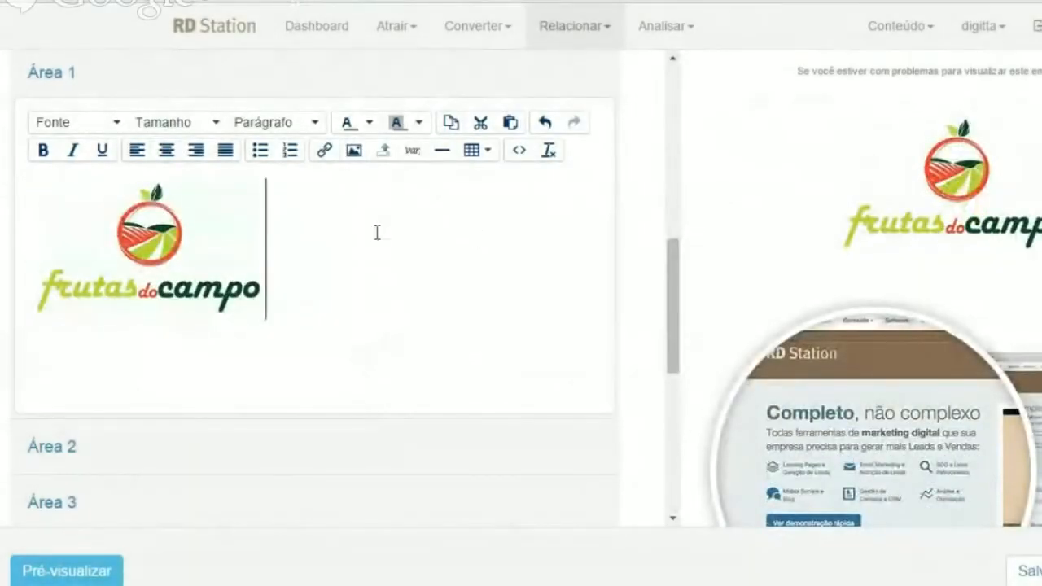
# Replace the placeholder image in Área 2 with the uploaded image file "mercado hortifruti"
pyautogui.click(92, 460)
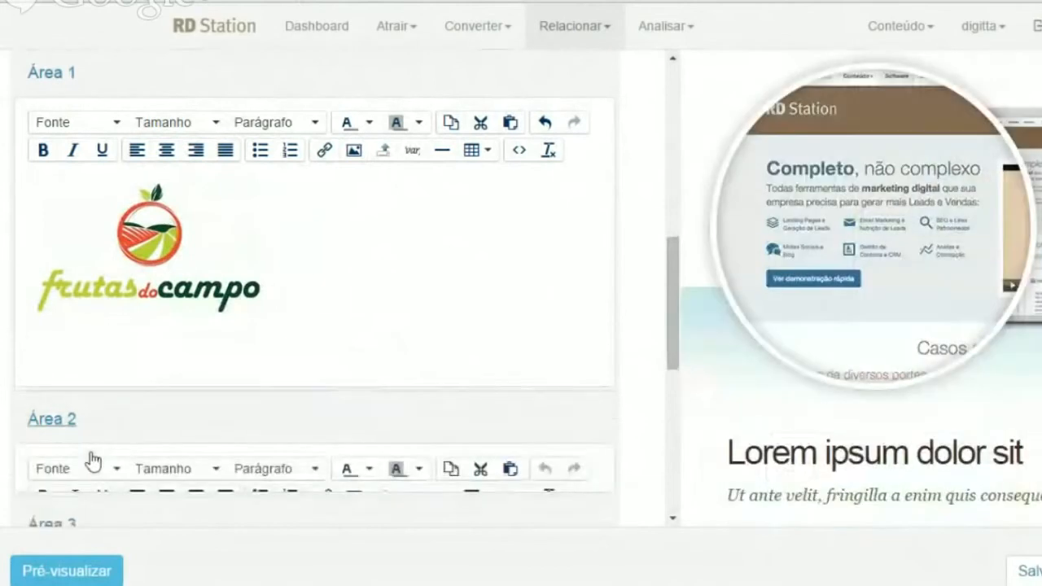
pyautogui.click(287, 346)
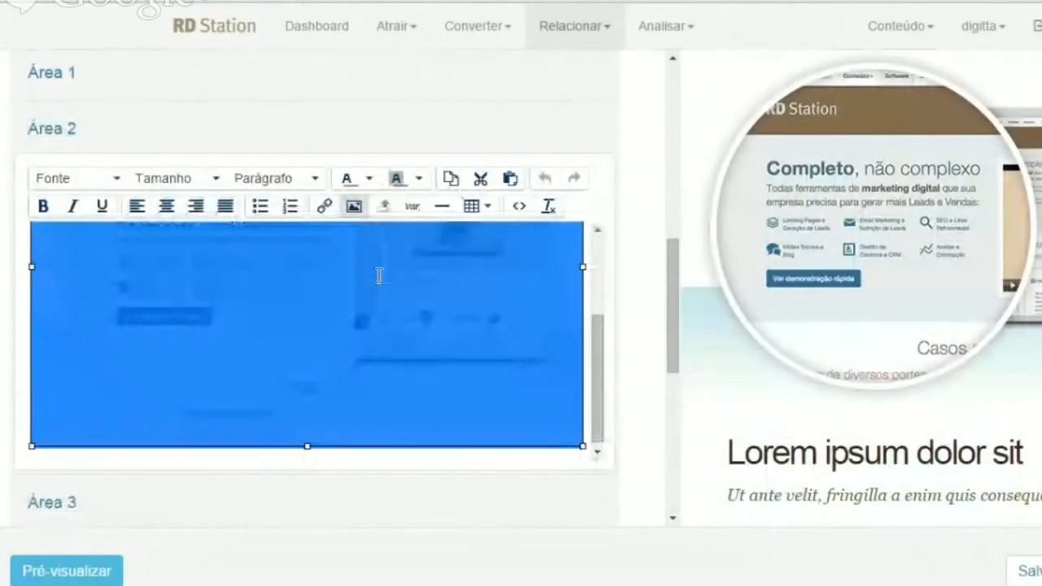
pyautogui.press('Delete')
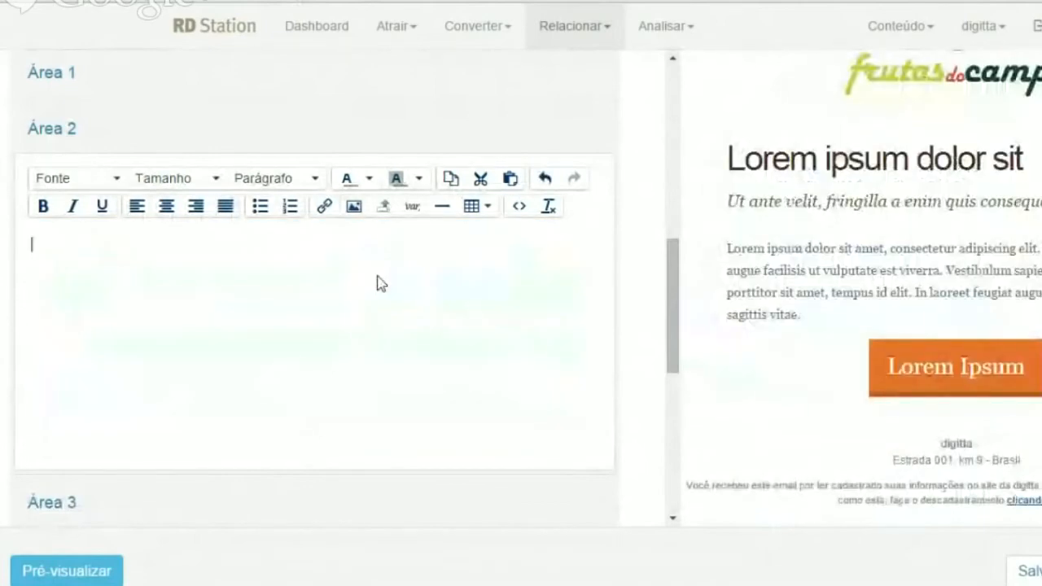
pyautogui.click(382, 207)
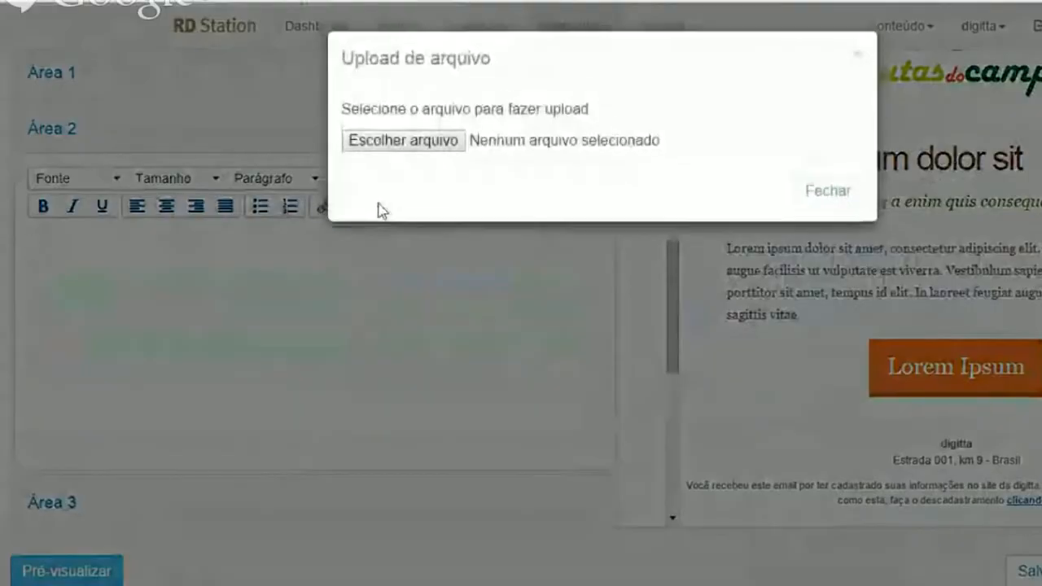
pyautogui.click(389, 143)
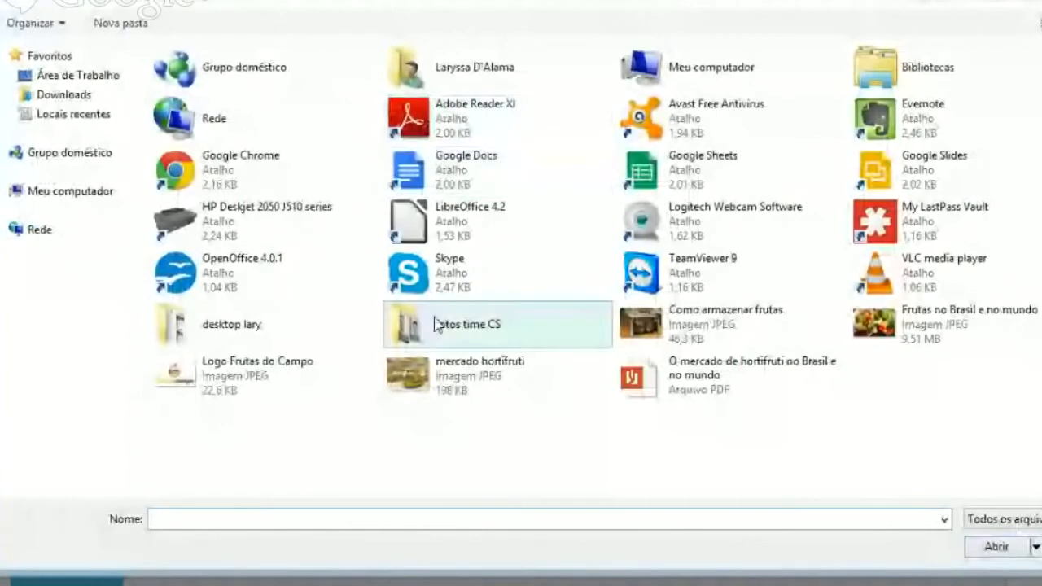
pyautogui.doubleClick(457, 375)
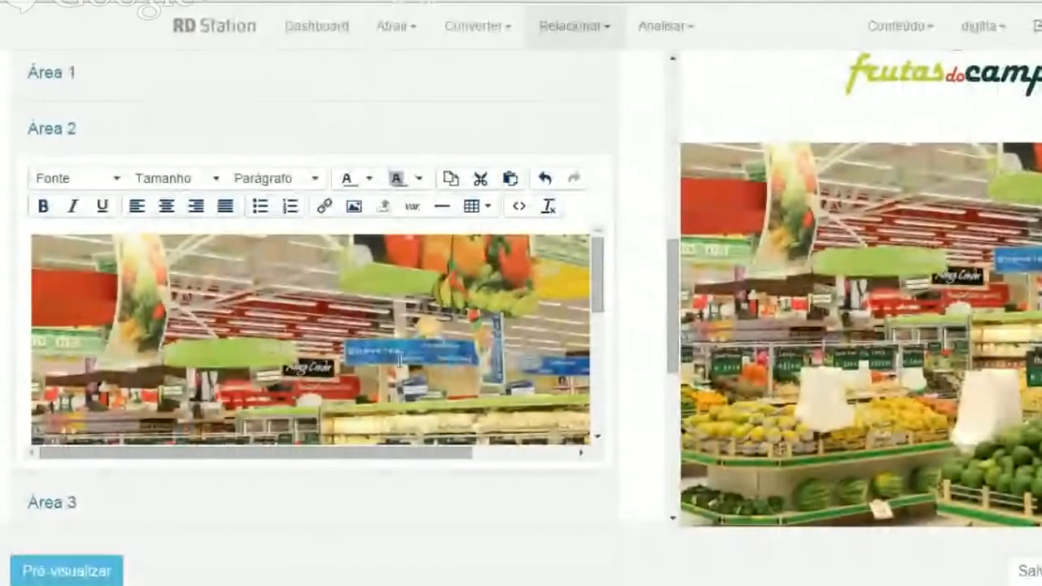
# Try to shrink the market image in Área 2 by its height, keeping its proportions
pyautogui.click(347, 285)
pyautogui.click(354, 207)
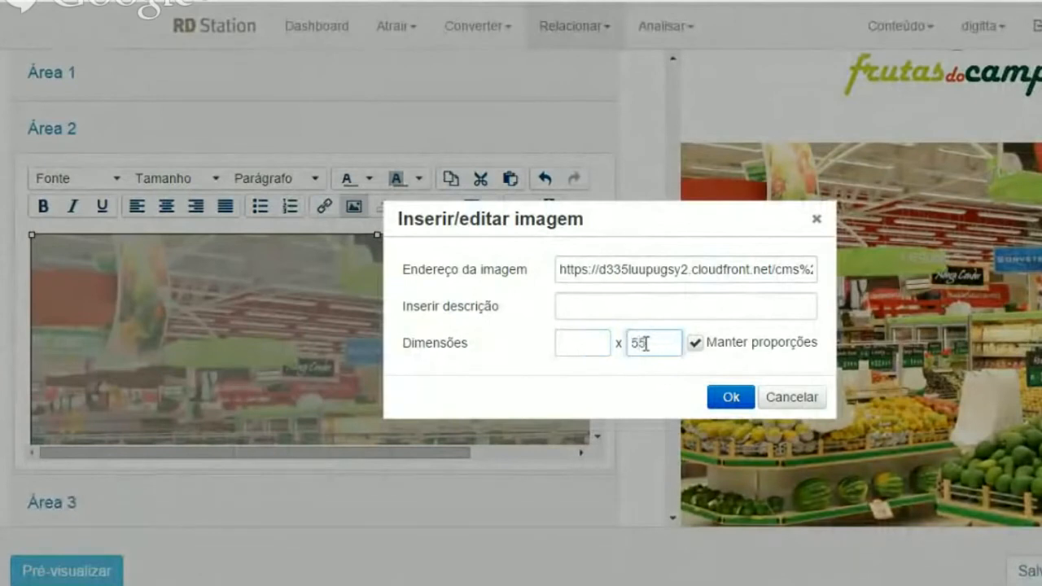
pyautogui.click(725, 398)
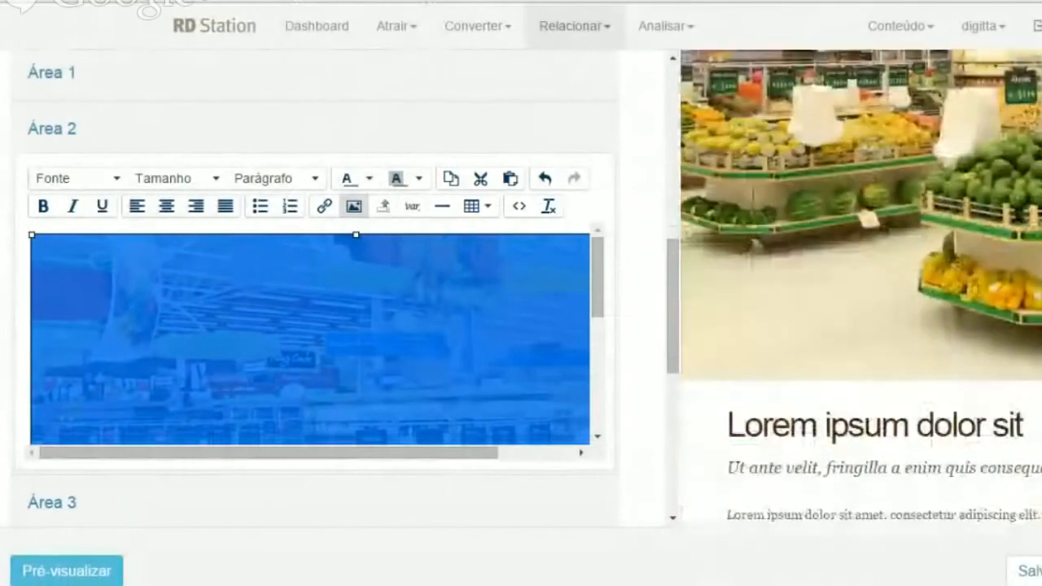
# Clear the market image's height and set its width to 300, keeping its proportions
pyautogui.click(353, 206)
pyautogui.click(600, 346)
pyautogui.moveTo(663, 342); pyautogui.dragTo(595, 342)
pyautogui.press('BackSpace')
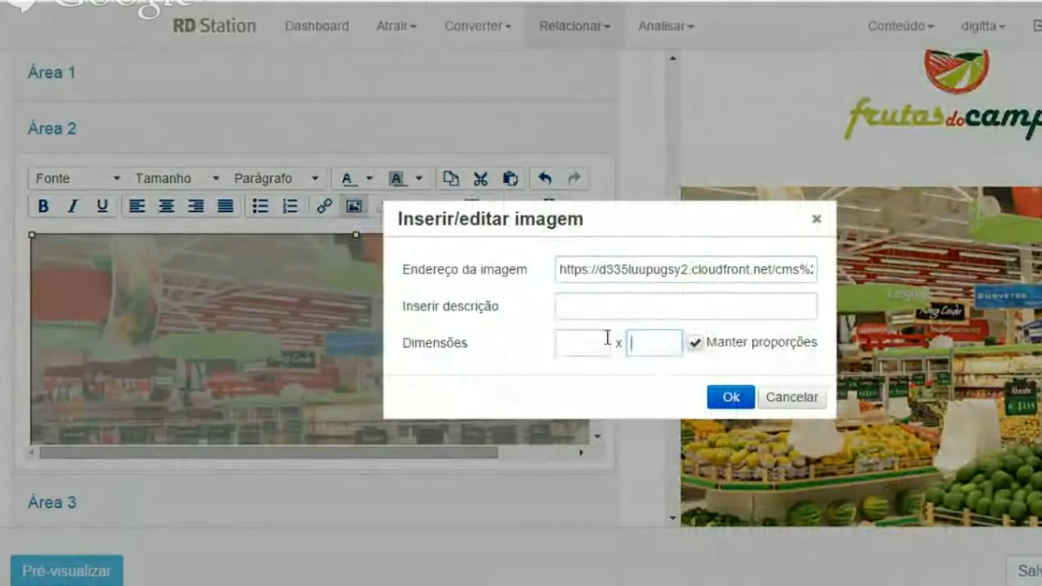
pyautogui.click(583, 340)
pyautogui.write('300')
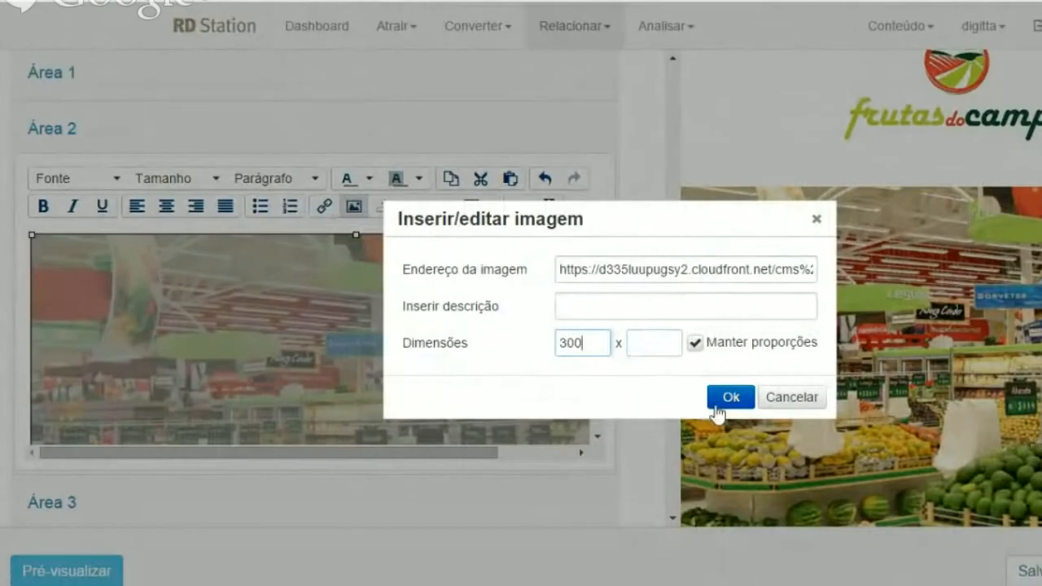
pyautogui.click(726, 398)
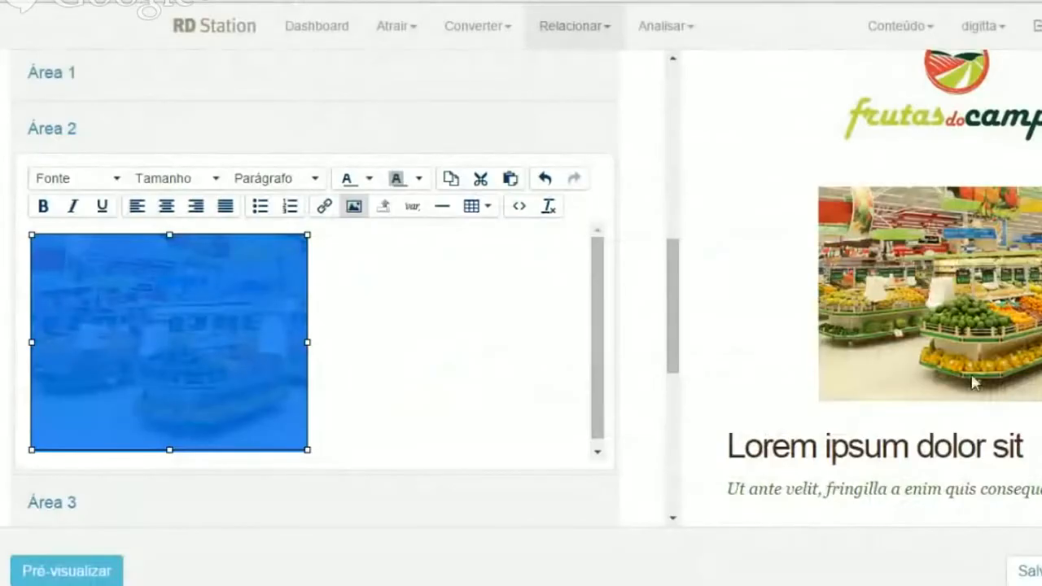
pyautogui.click(395, 333)
# Try left alignment on the market image in Área 2 and centre it
pyautogui.click(159, 305)
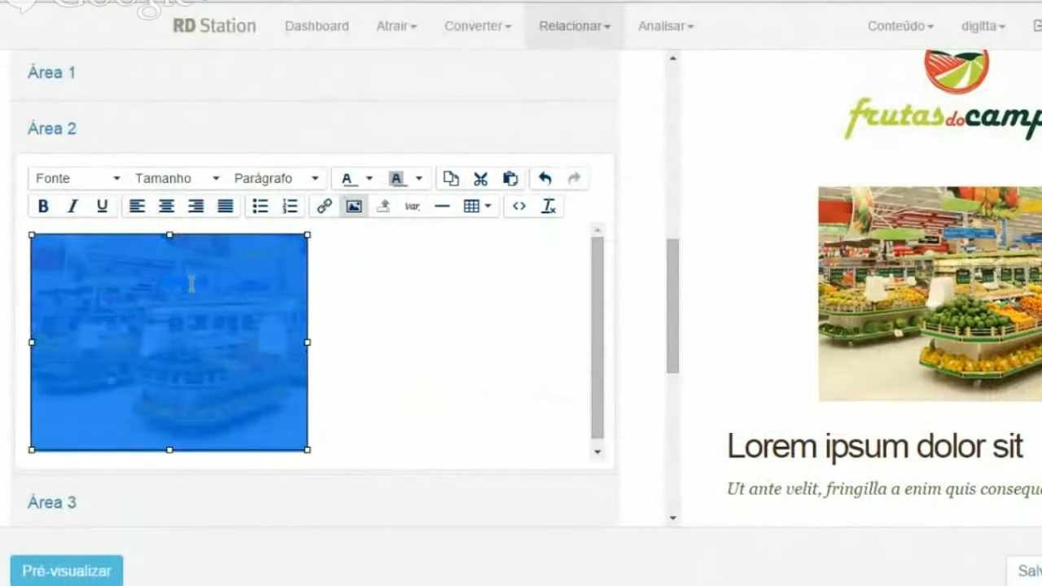
pyautogui.click(138, 209)
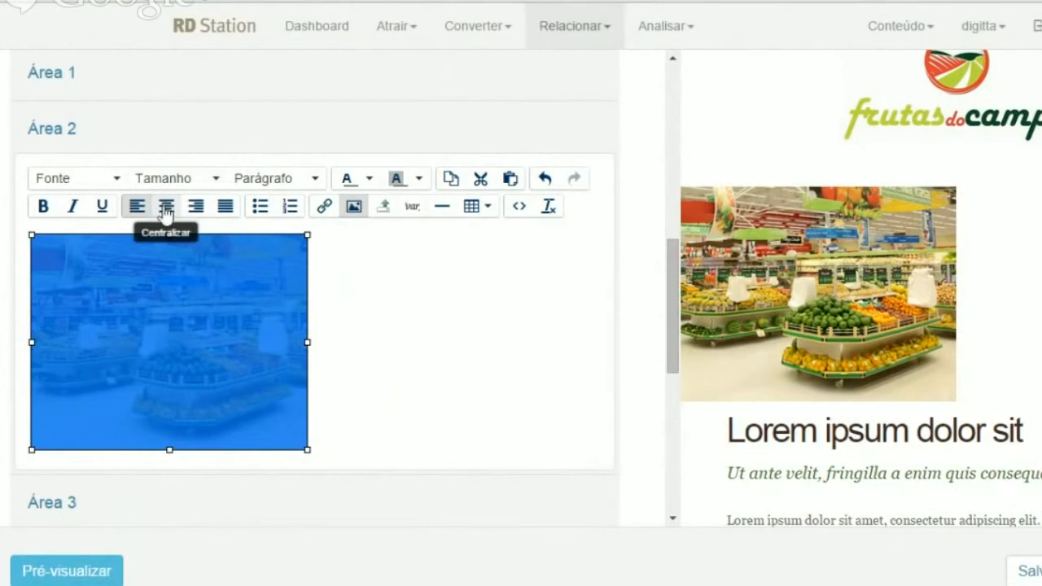
pyautogui.click(166, 209)
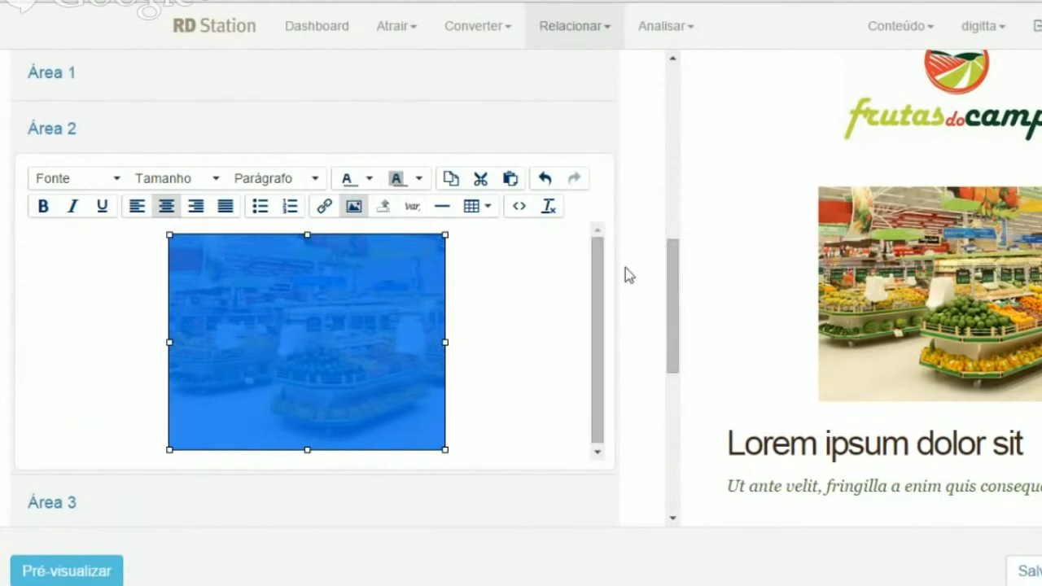
# Replace the placeholder heading "Lorem ipsum dolor sit" in Área 3 with "Lançamento"
pyautogui.moveTo(670, 271)
pyautogui.mouseDown()
pyautogui.moveTo(670, 337)
pyautogui.moveTo(673, 285)
pyautogui.mouseUp()
pyautogui.click(387, 282)
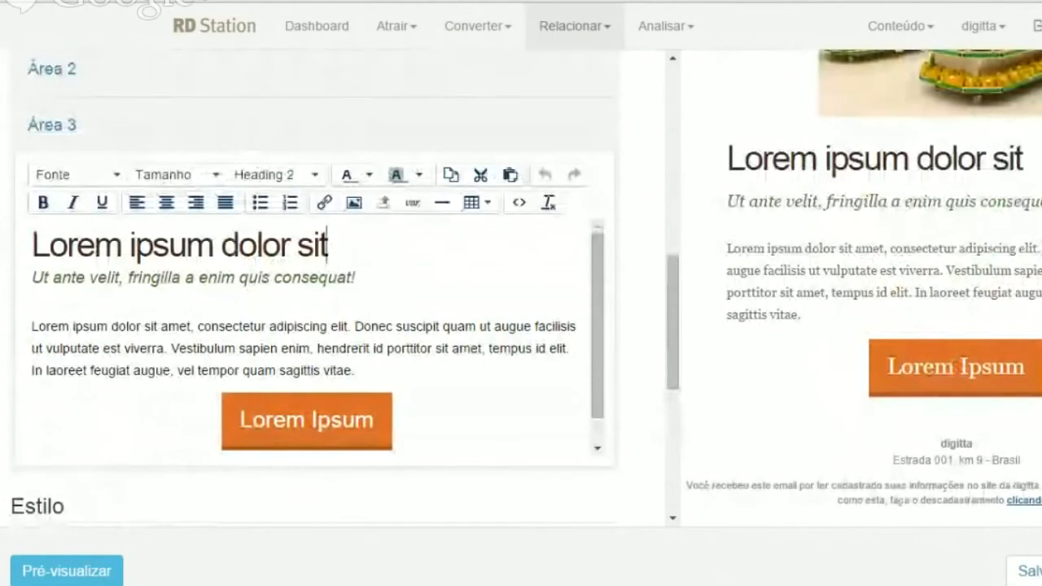
pyautogui.moveTo(328, 243); pyautogui.dragTo(43, 242)
pyautogui.press('BackSpace')
pyautogui.press('BackSpace')
pyautogui.write('Lançamento')
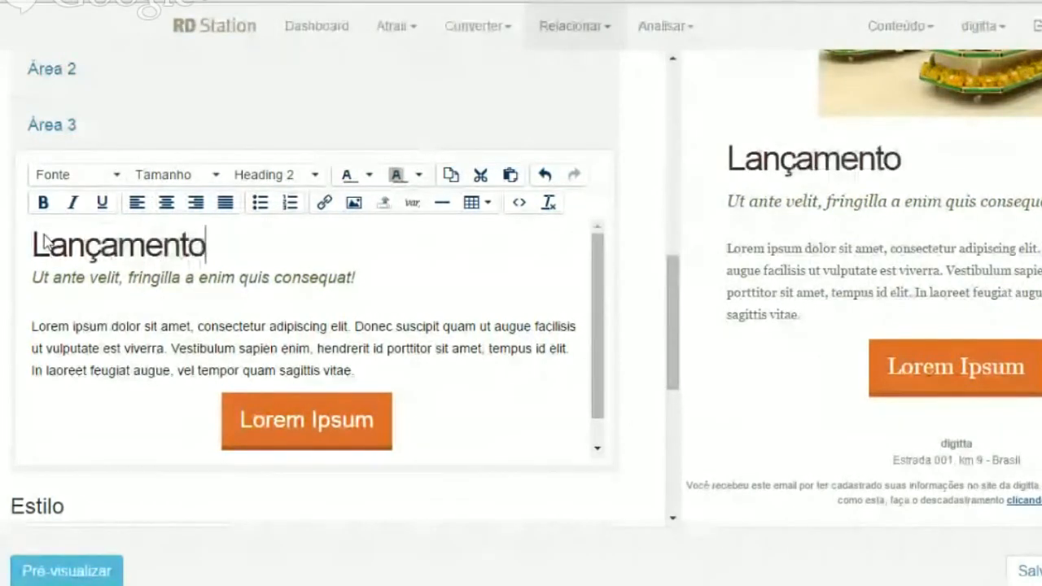
pyautogui.write(' d')
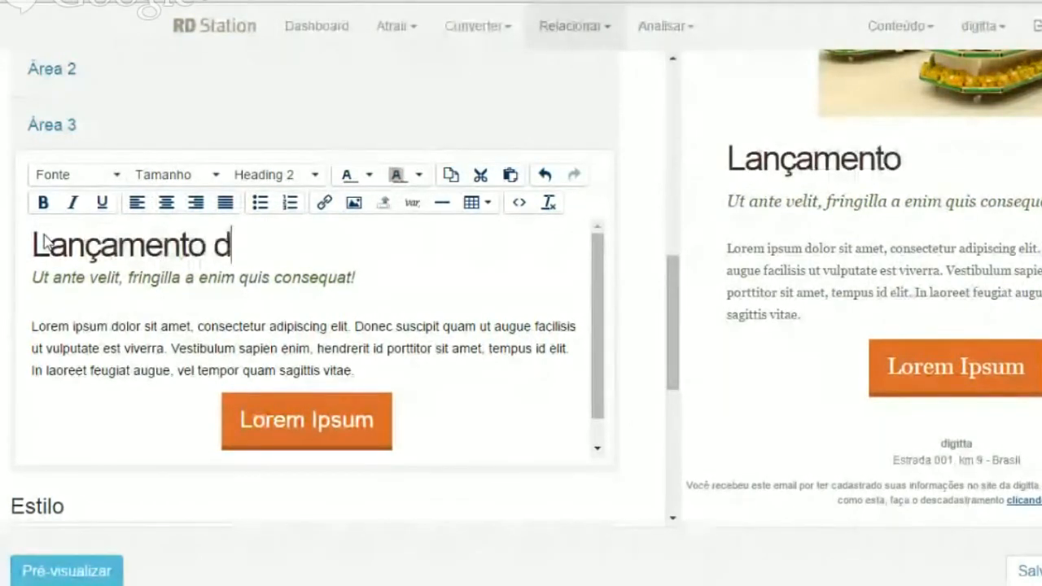
pyautogui.write('eo')
pyautogui.press('BackSpace')
pyautogui.press('BackSpace')
pyautogui.write('o e')
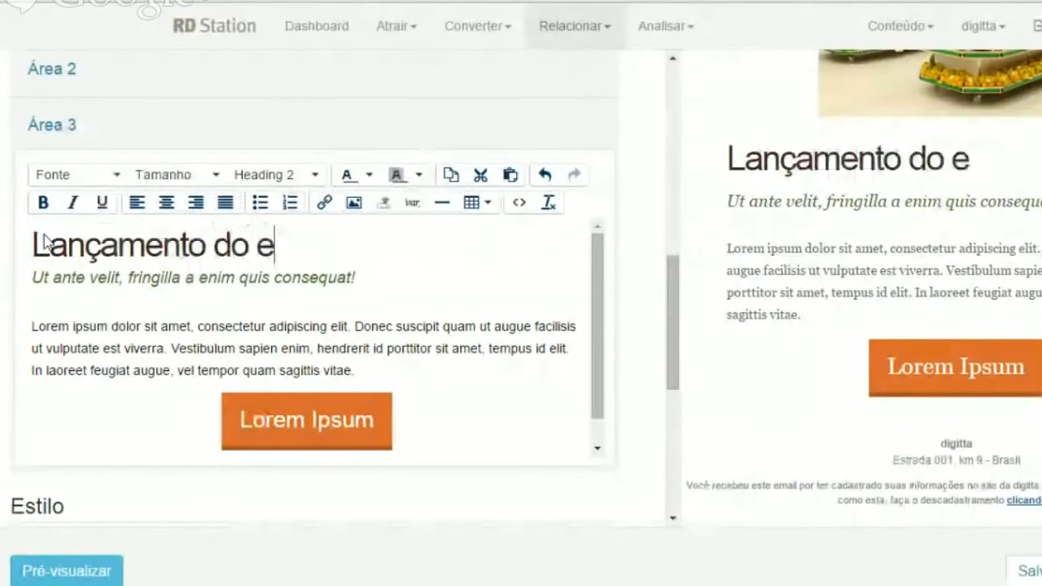
pyautogui.press('BackSpace')
pyautogui.press('BackSpace')
pyautogui.press('BackSpace')
pyautogui.press('BackSpace')
pyautogui.press('BackSpace')
# Add a second heading line in Área 3 reading "eBook O mercado de hortifruti no Brasil e no Mundo" below "Lançamento"
pyautogui.press('Return')
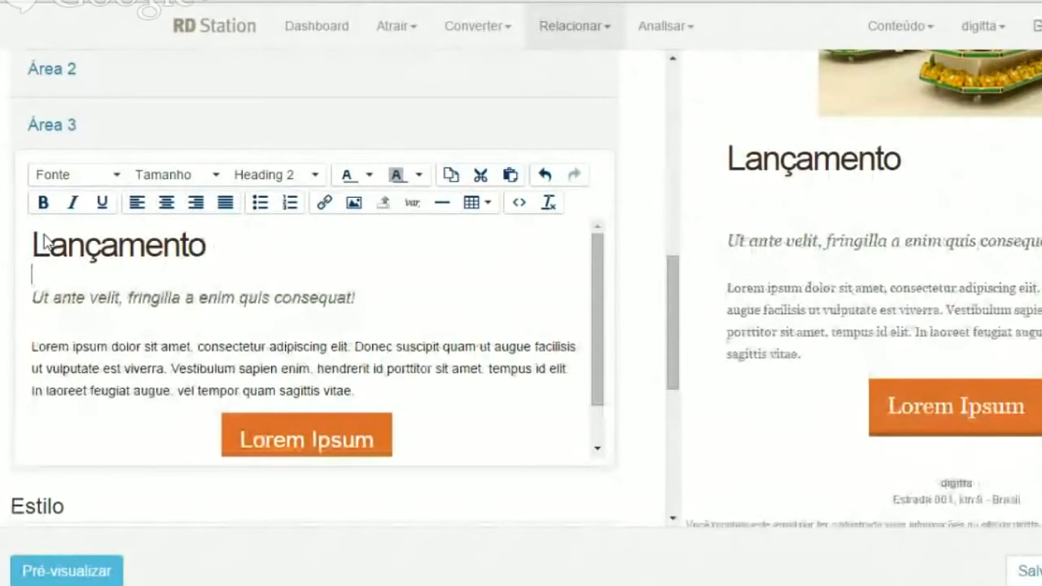
pyautogui.write('O mercado de hortifruti no Brasil e no Mundo')
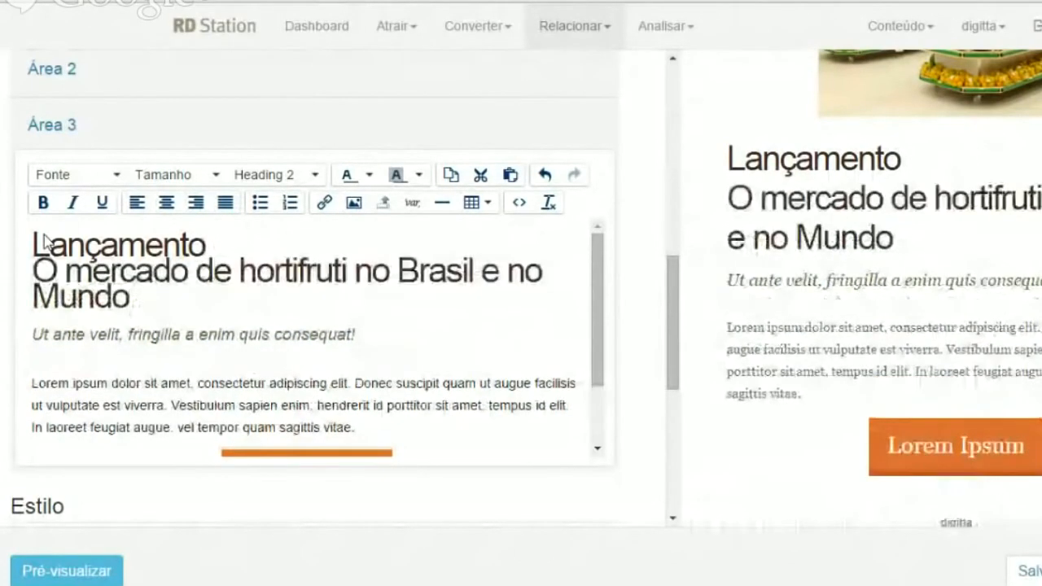
pyautogui.click(34, 269)
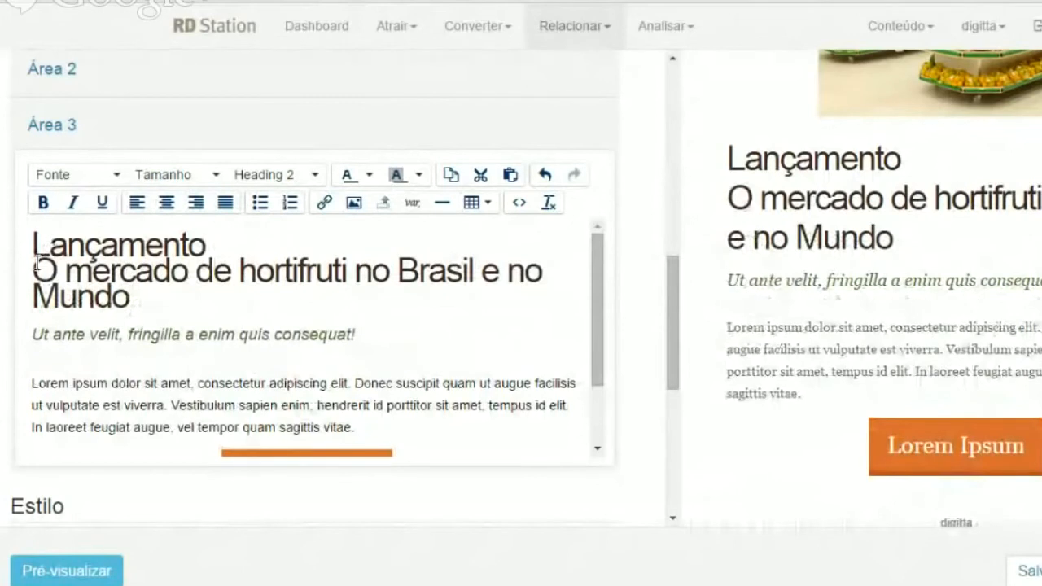
pyautogui.write('eBook')
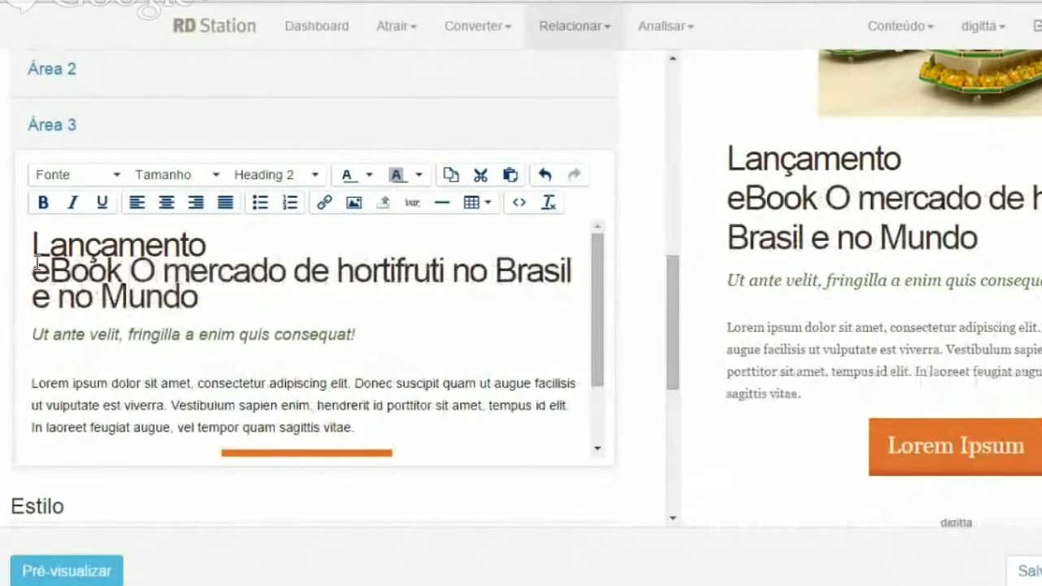
# Join the two heading lines in Área 3 and insert "do" between "Lançamento" and "eBook"
pyautogui.moveTo(206, 242); pyautogui.dragTo(31, 243)
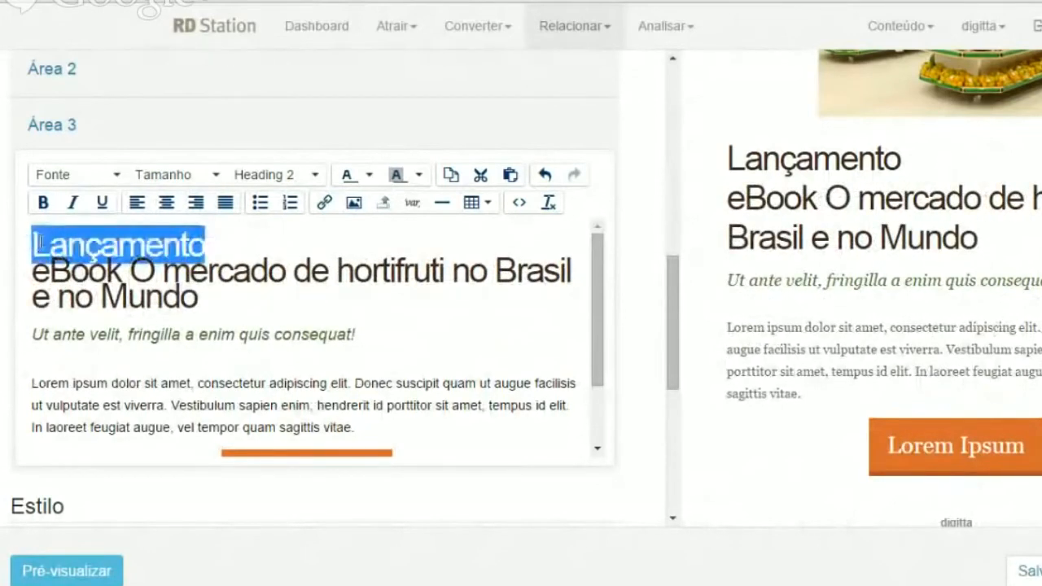
pyautogui.click(225, 241)
pyautogui.press('Delete')
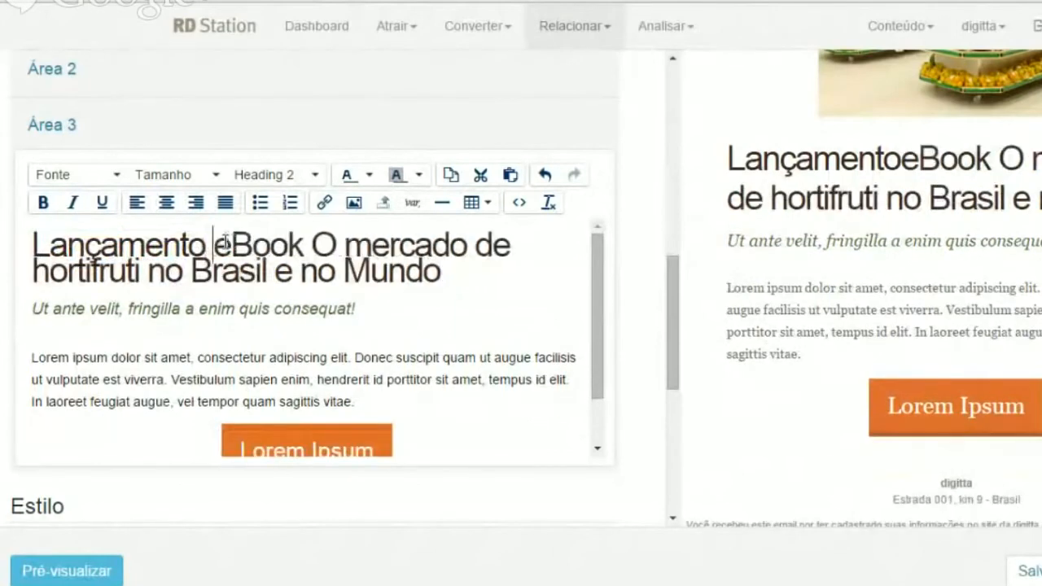
pyautogui.write('do')
pyautogui.click(447, 269)
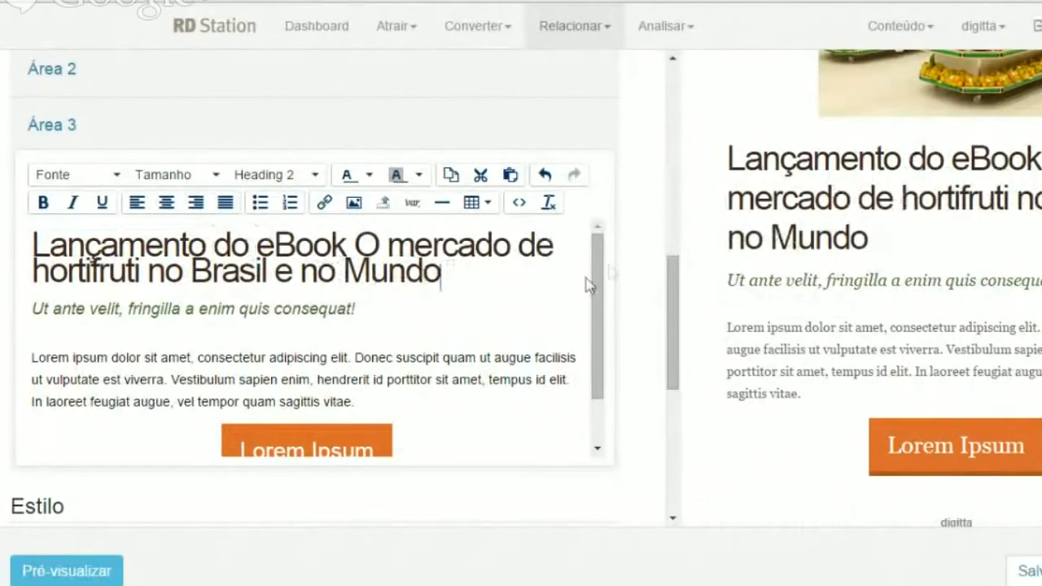
pyautogui.moveTo(600, 277); pyautogui.dragTo(592, 308)
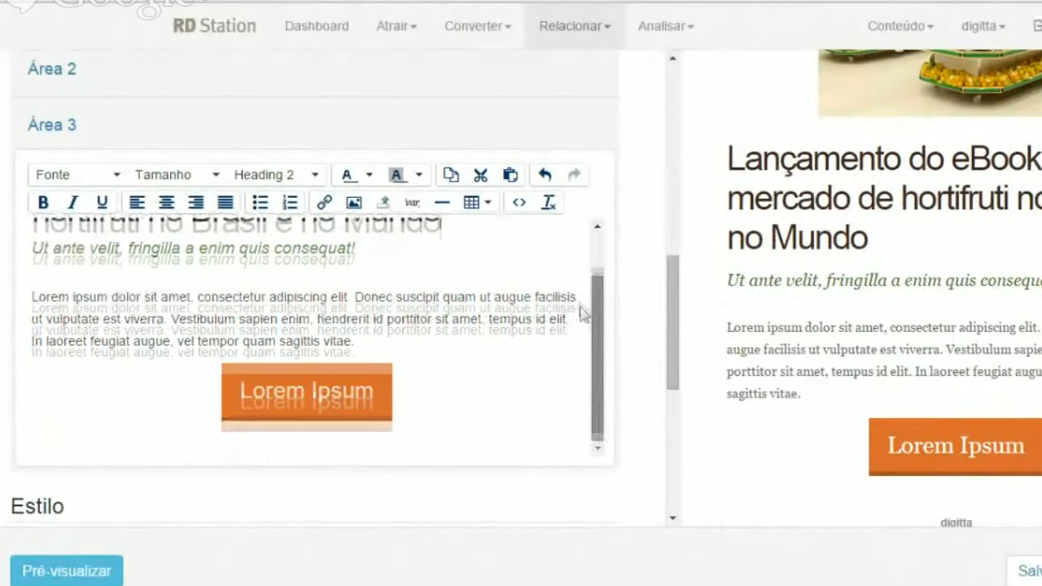
pyautogui.click(367, 259)
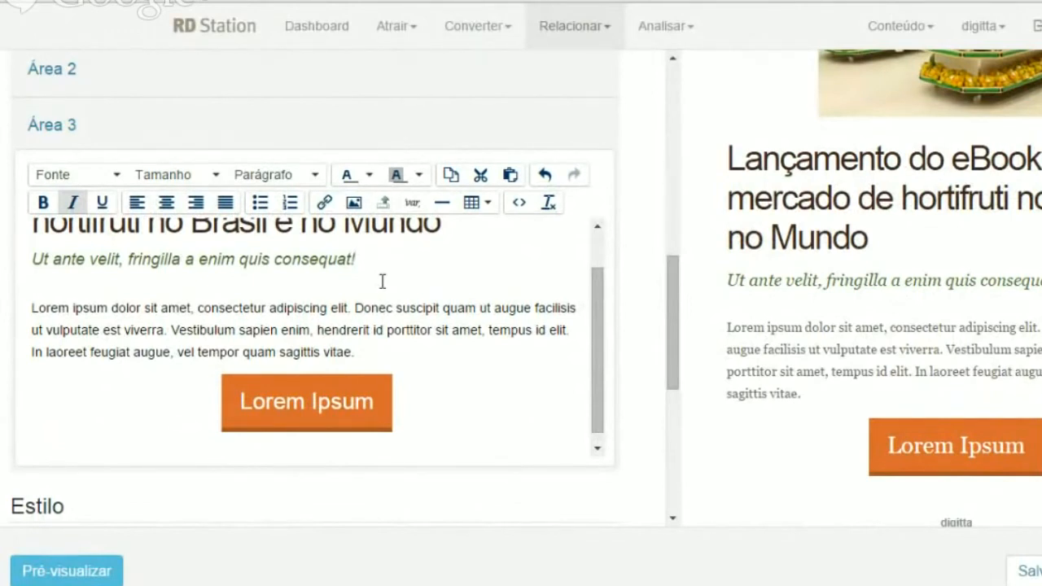
pyautogui.moveTo(358, 352); pyautogui.dragTo(28, 308)
pyautogui.click(83, 307)
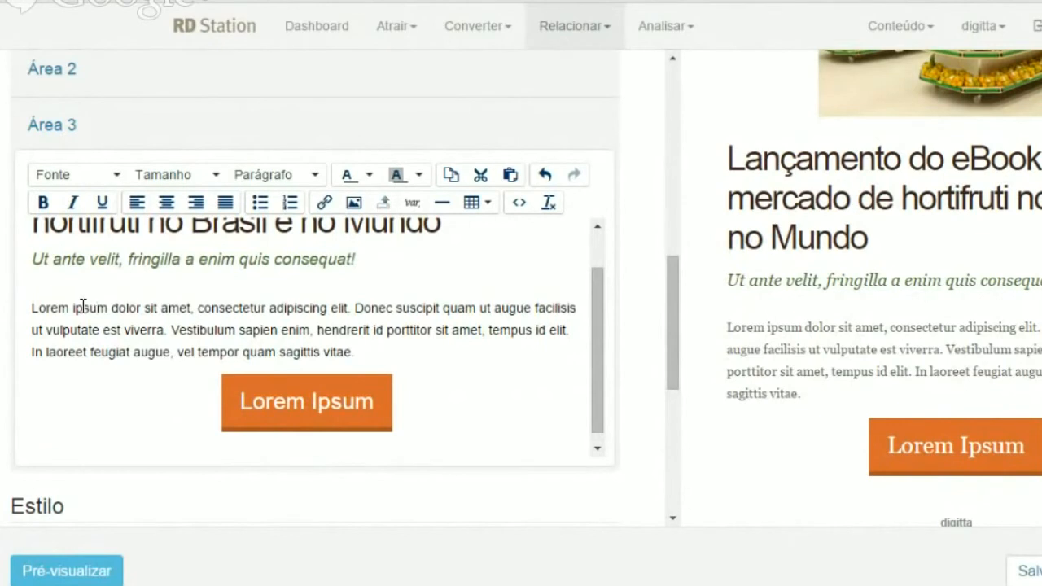
pyautogui.moveTo(31, 308); pyautogui.dragTo(362, 350)
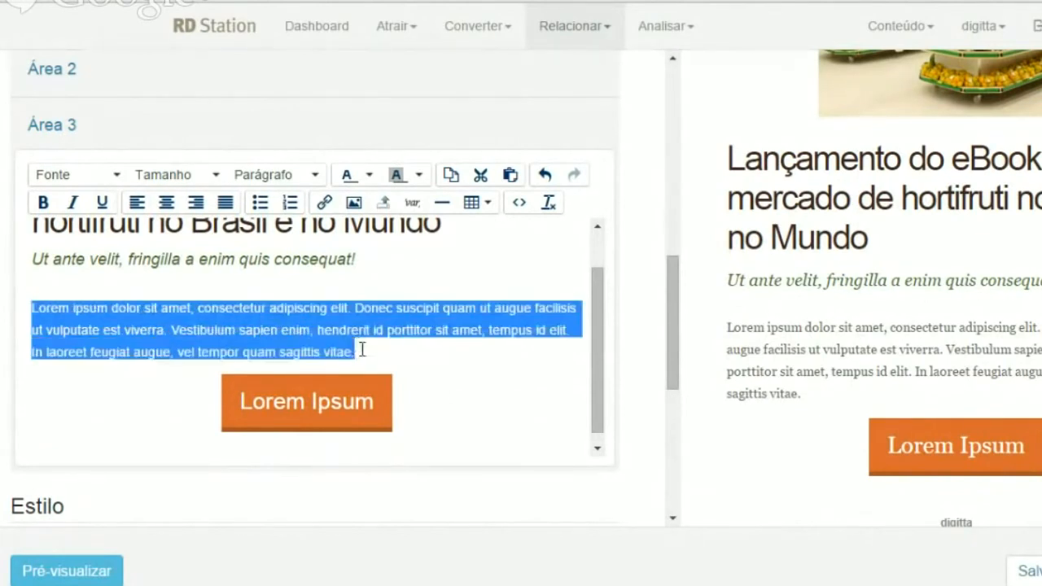
pyautogui.click(362, 350)
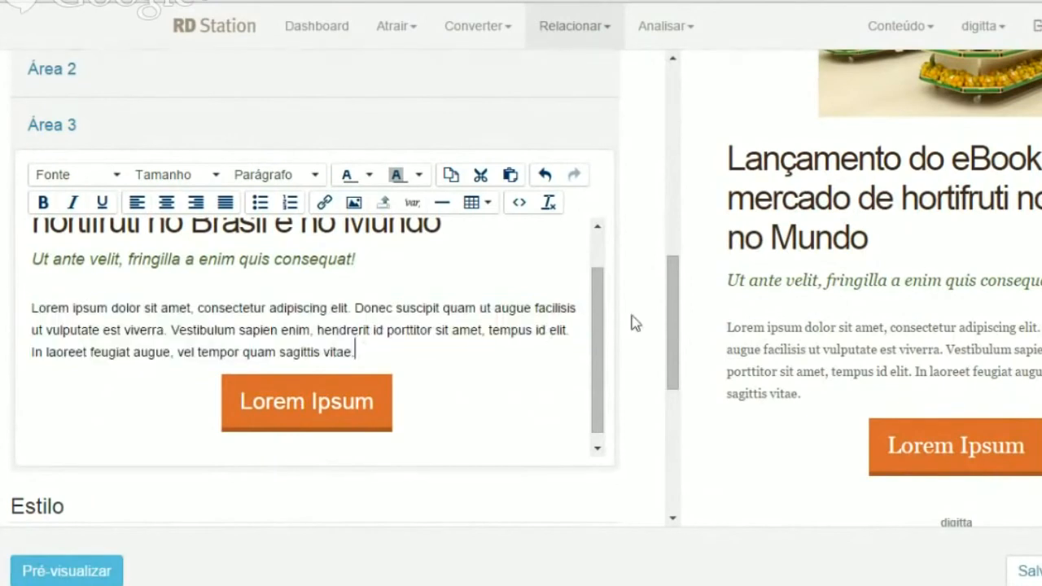
# Copy the orange button's text "Lorem Ipsum" and search for it in the source code of Área 3
pyautogui.click(309, 412)
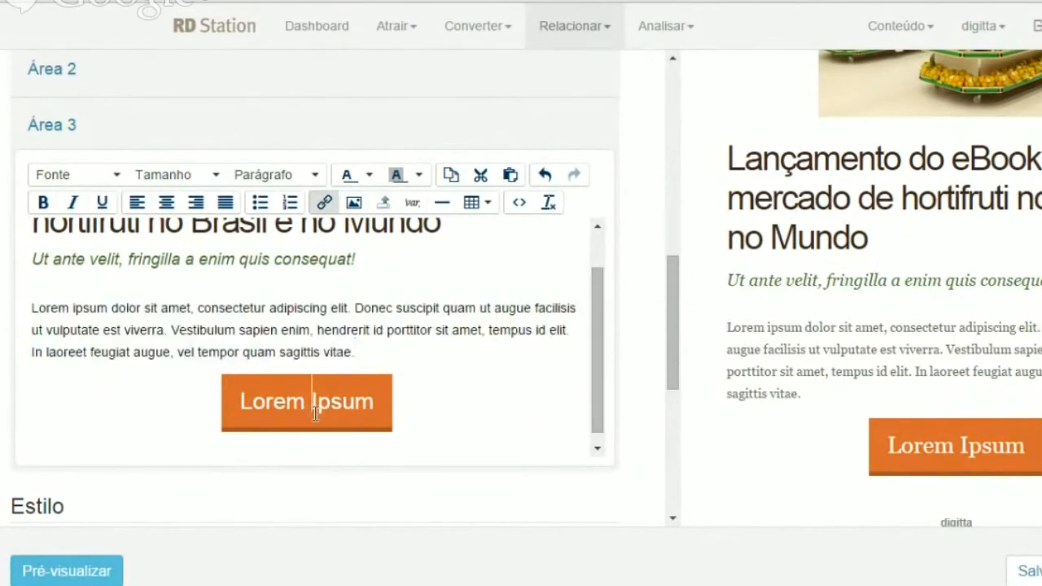
pyautogui.hotkey('ctrl', 'z')
pyautogui.hotkey('ctrl', 'f')
pyautogui.hotkey('ctrl', 'c')
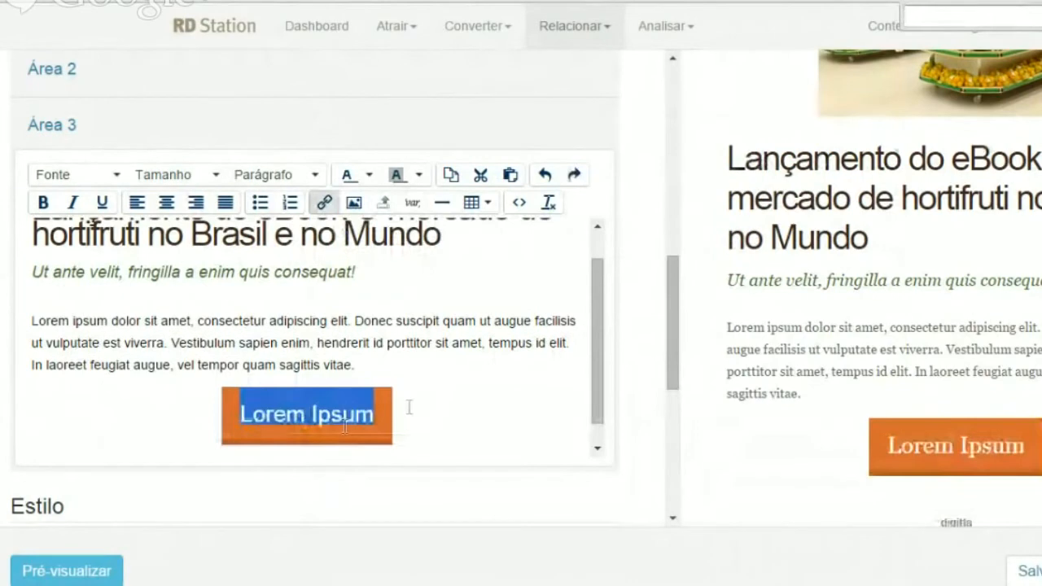
pyautogui.click(516, 203)
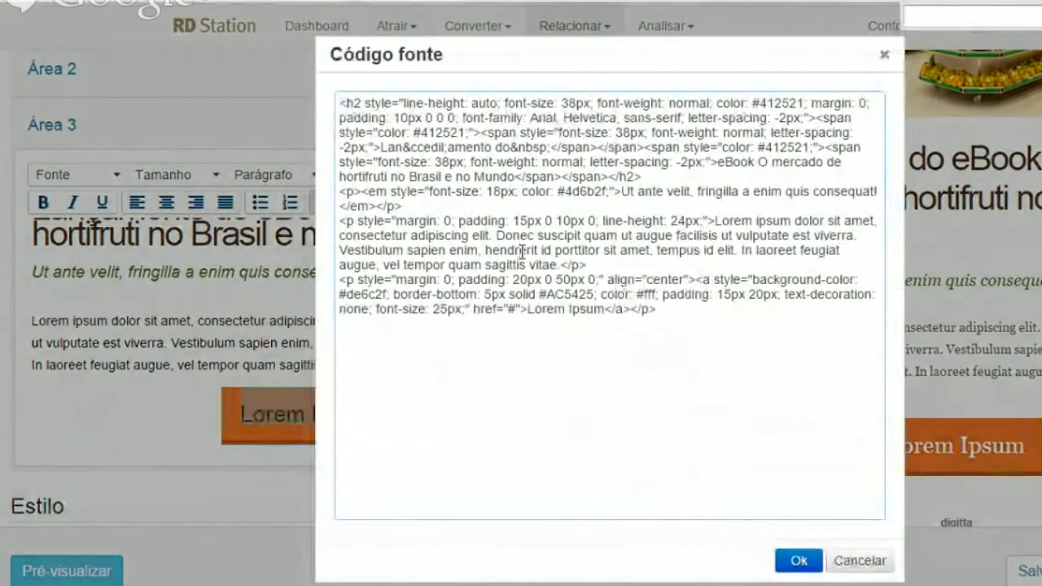
pyautogui.hotkey('ctrl', 'v')
# Replace the button text "Lorem Ipsum" in the source code with "Fazer download" and apply the change
pyautogui.click(561, 314)
pyautogui.click(606, 311)
pyautogui.press('BackSpace')
pyautogui.press('BackSpace')
pyautogui.press('BackSpace')
pyautogui.press('BackSpace')
pyautogui.press('BackSpace')
pyautogui.press('BackSpace')
pyautogui.press('BackSpace')
pyautogui.press('BackSpace')
pyautogui.press('BackSpace')
pyautogui.press('BackSpace')
pyautogui.press('BackSpace')
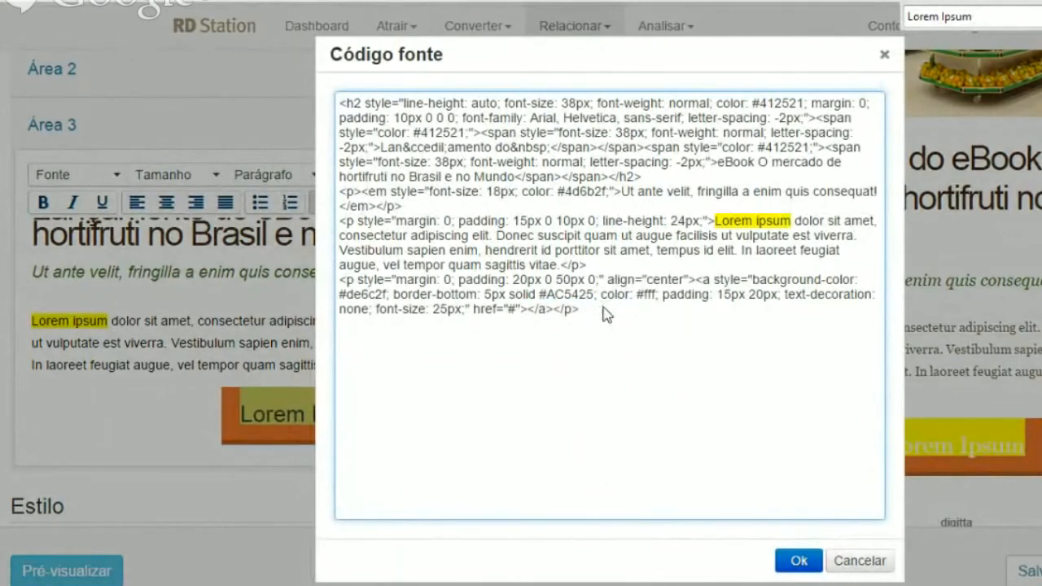
pyautogui.write('Fazer download')
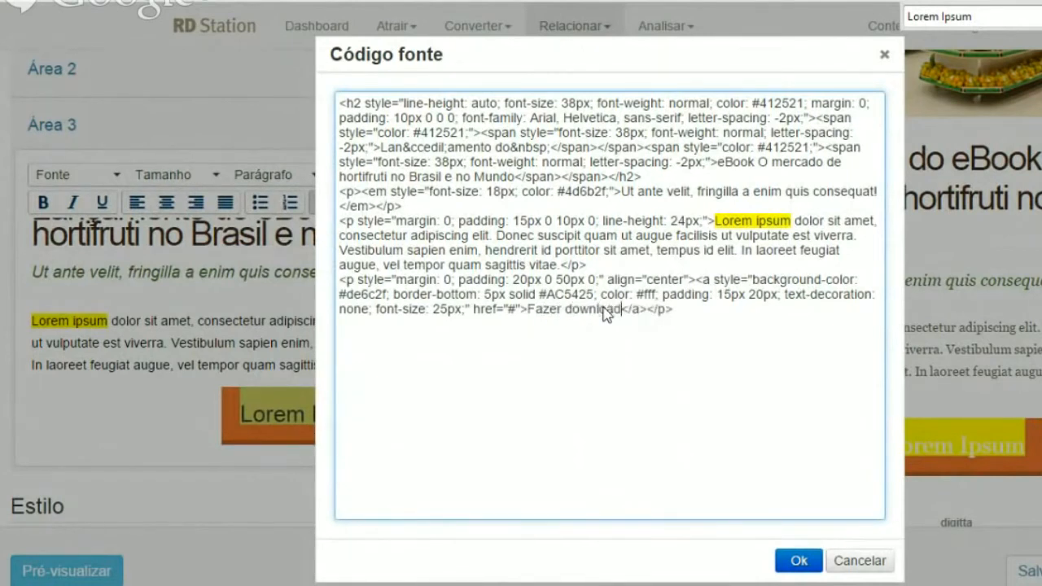
pyautogui.click(799, 561)
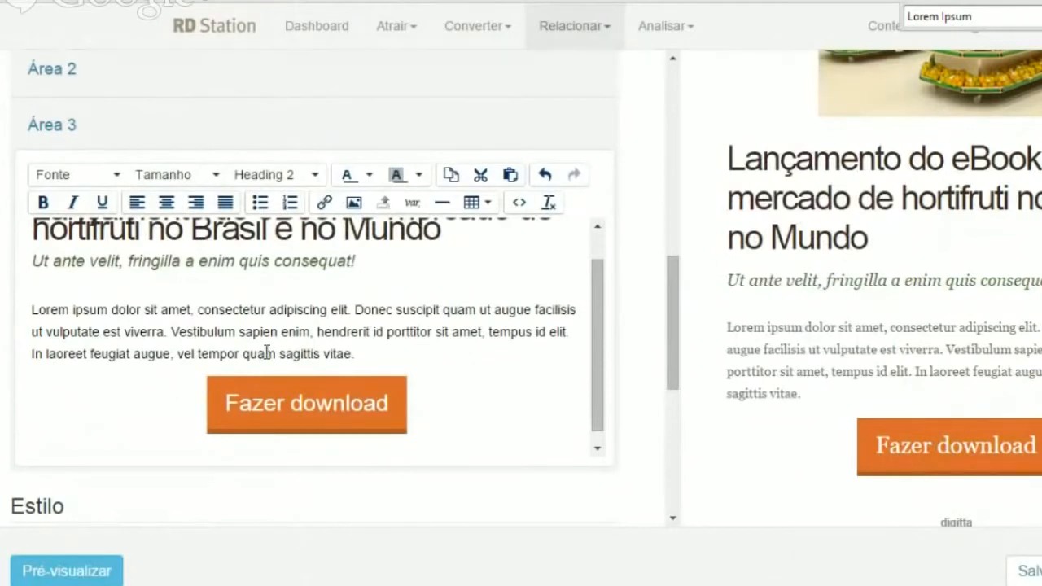
pyautogui.click(290, 403)
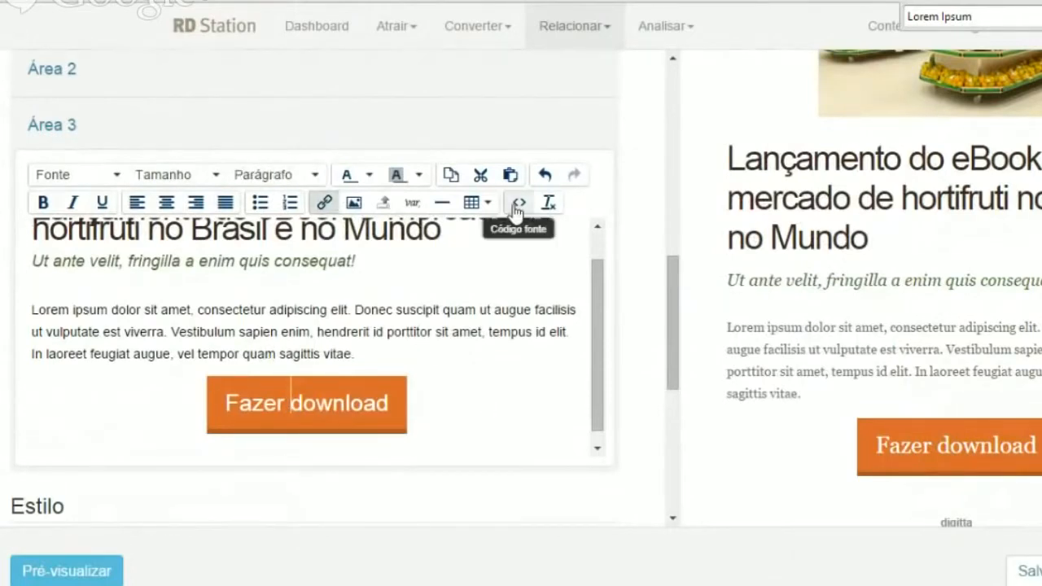
pyautogui.click(519, 203)
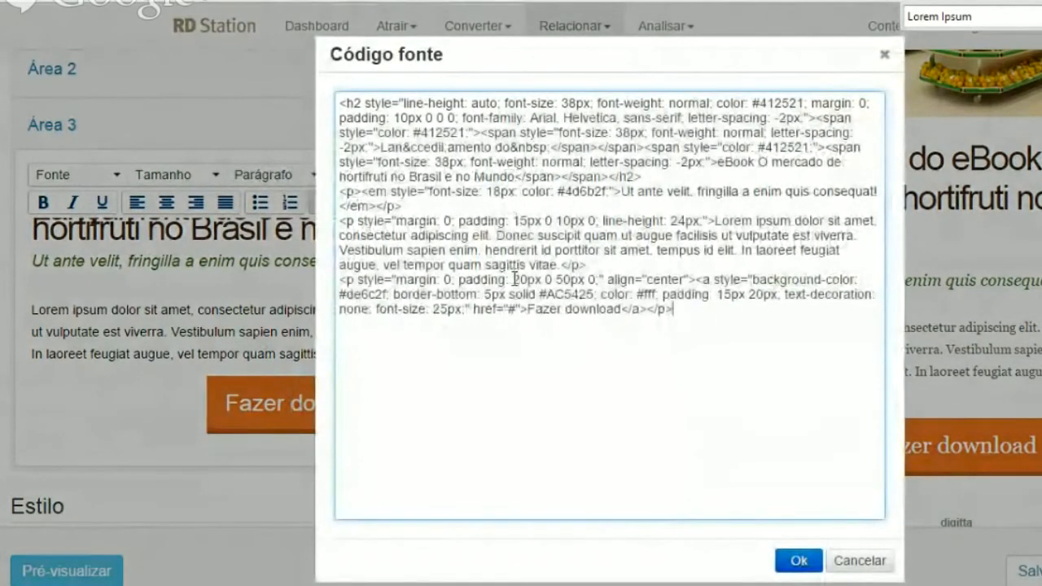
pyautogui.doubleClick(512, 309)
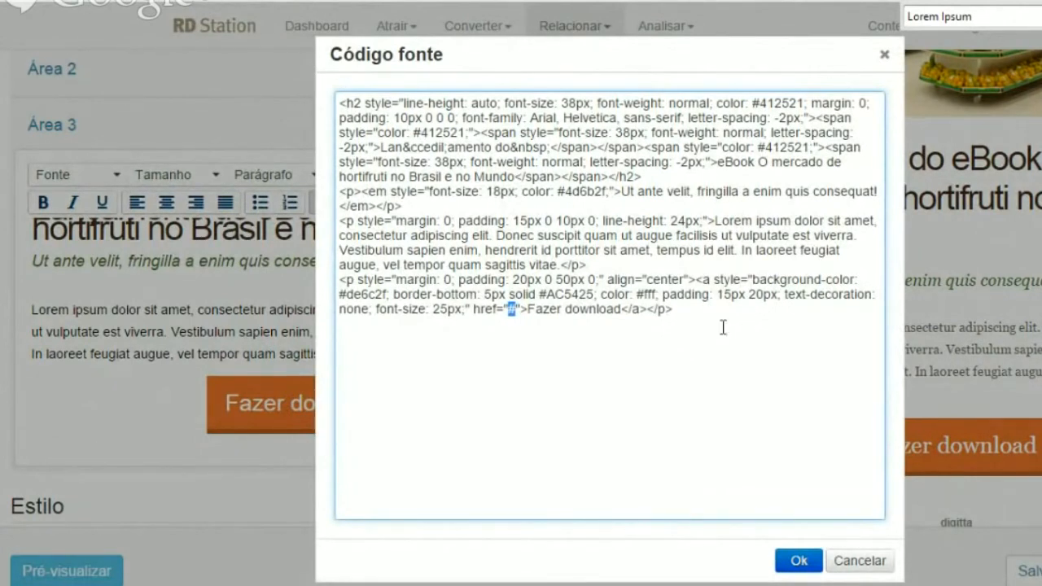
pyautogui.moveTo(622, 312); pyautogui.dragTo(528, 314)
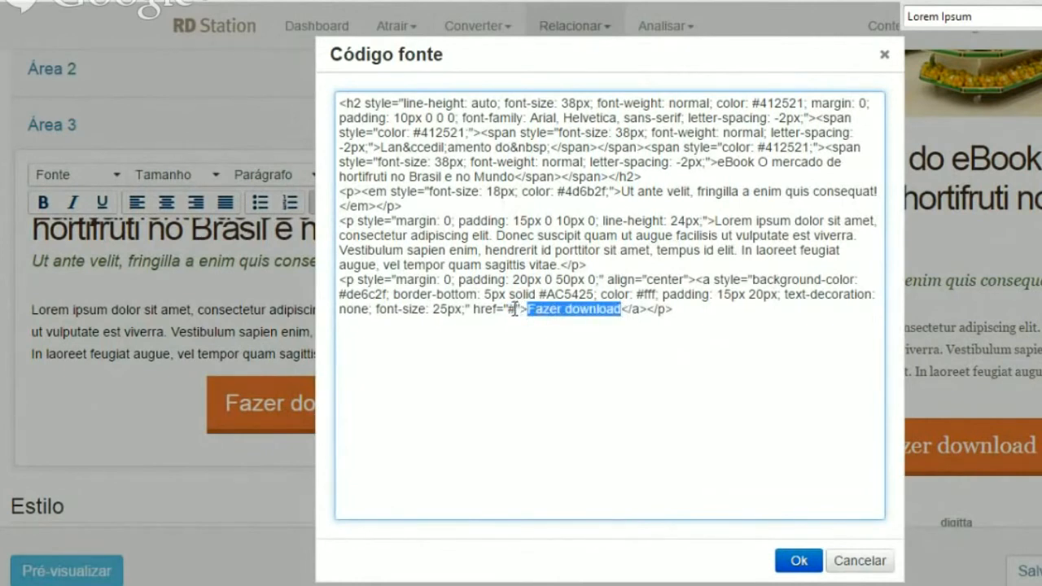
pyautogui.moveTo(521, 310); pyautogui.dragTo(468, 310)
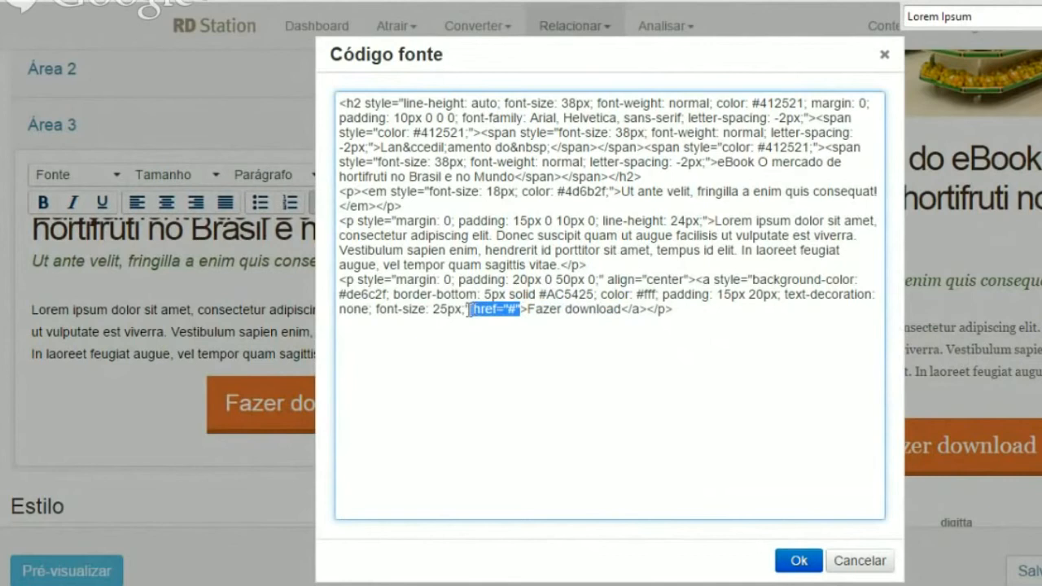
pyautogui.click(516, 314)
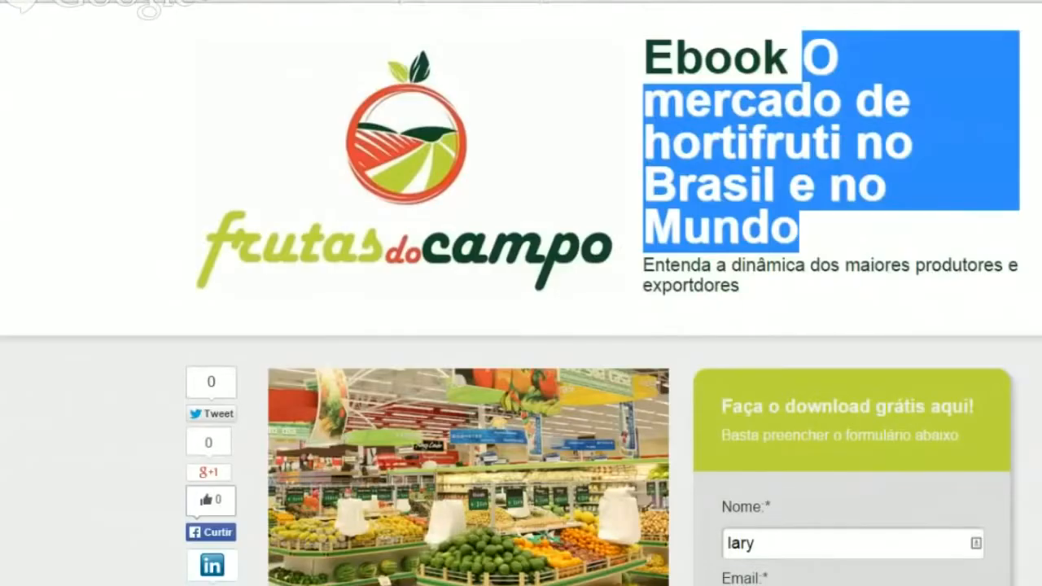
pyautogui.rightClick(330, 2)
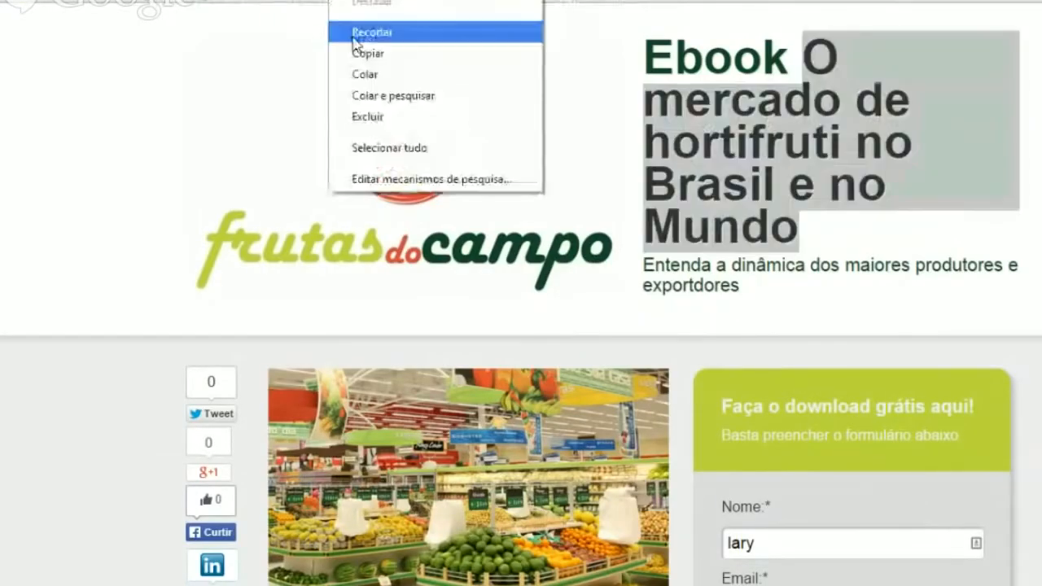
pyautogui.click(362, 53)
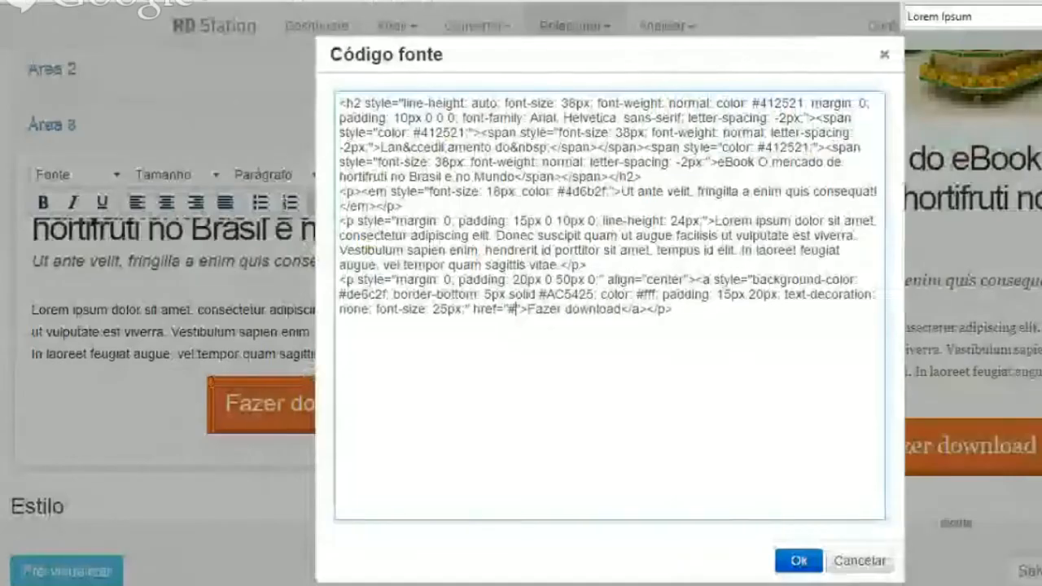
pyautogui.press('BackSpace')
pyautogui.write('http://materiais.digitta.com.br/ebook-gratis-o-mercado-de-hortifruti-no-brasil-e-no-mundo')
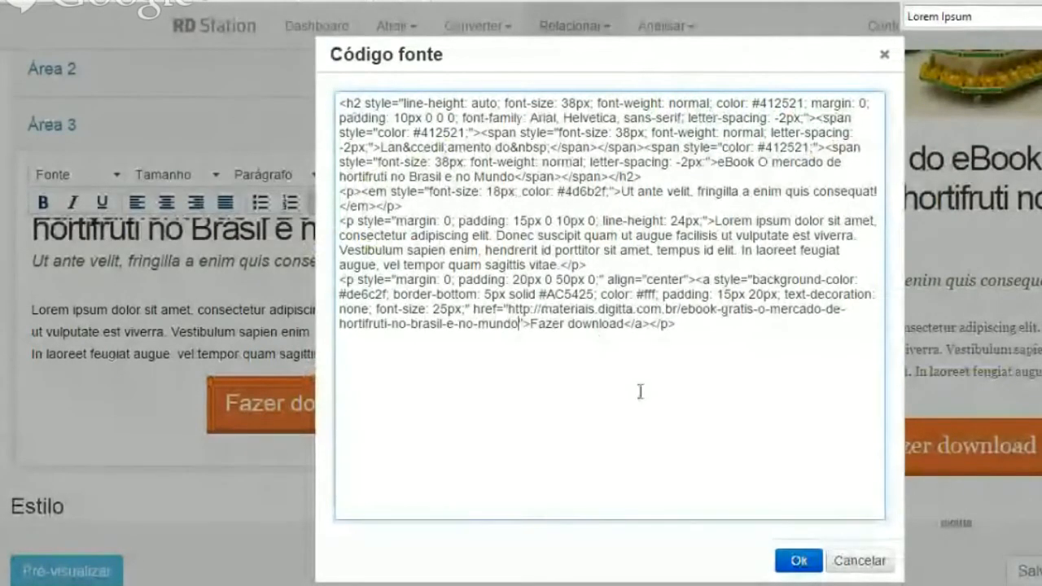
pyautogui.click(798, 562)
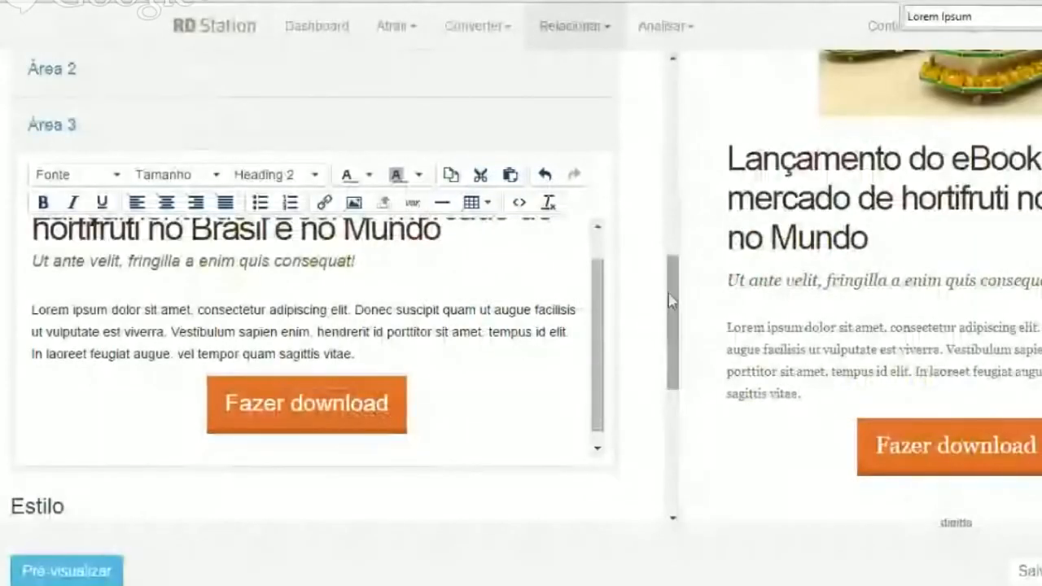
# Try purple #a81ba8 as the email's background colour
pyautogui.moveTo(668, 301); pyautogui.dragTo(663, 420)
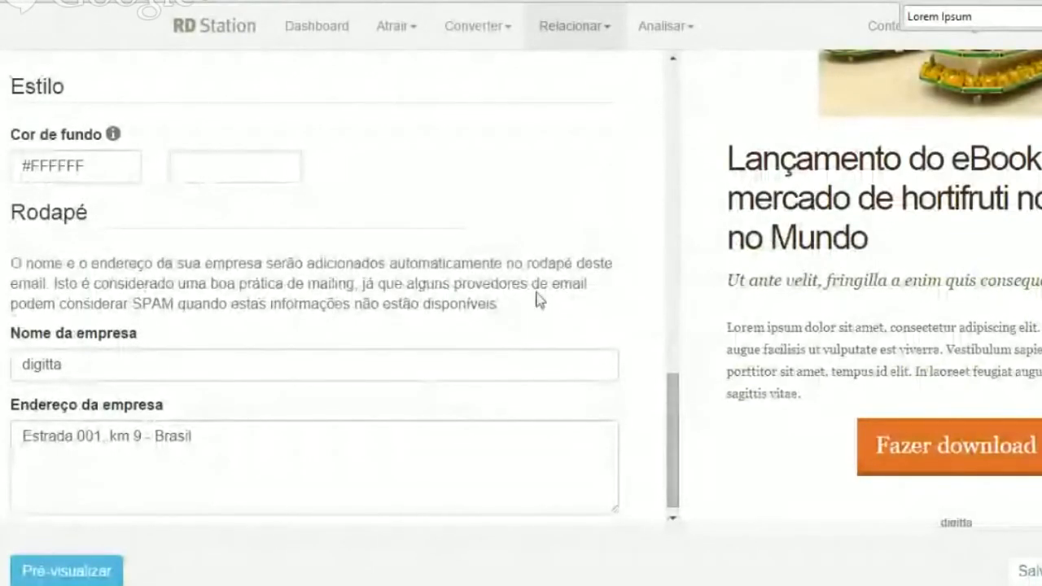
pyautogui.click(221, 162)
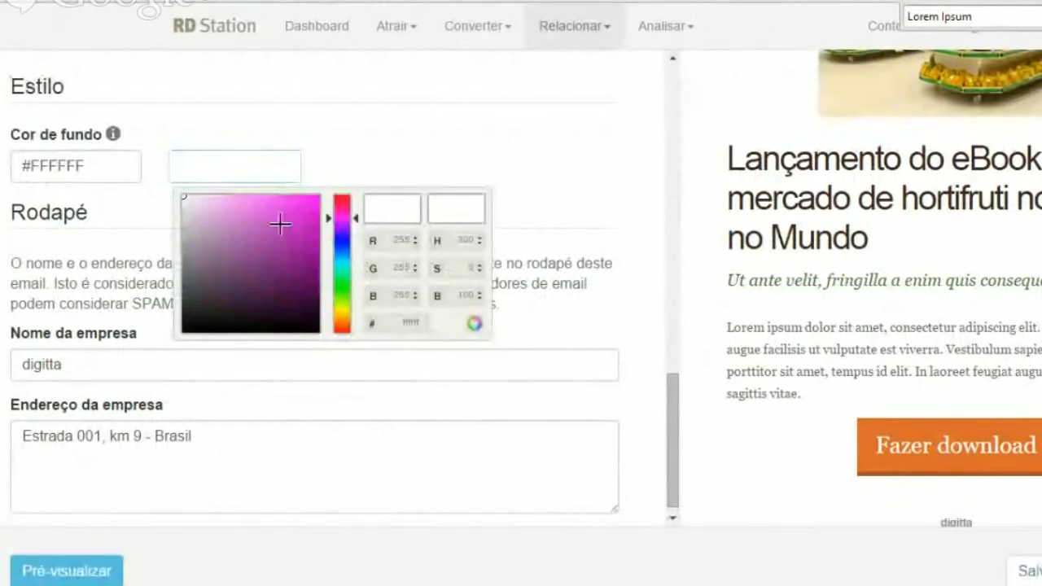
pyautogui.moveTo(280, 224); pyautogui.dragTo(295, 241)
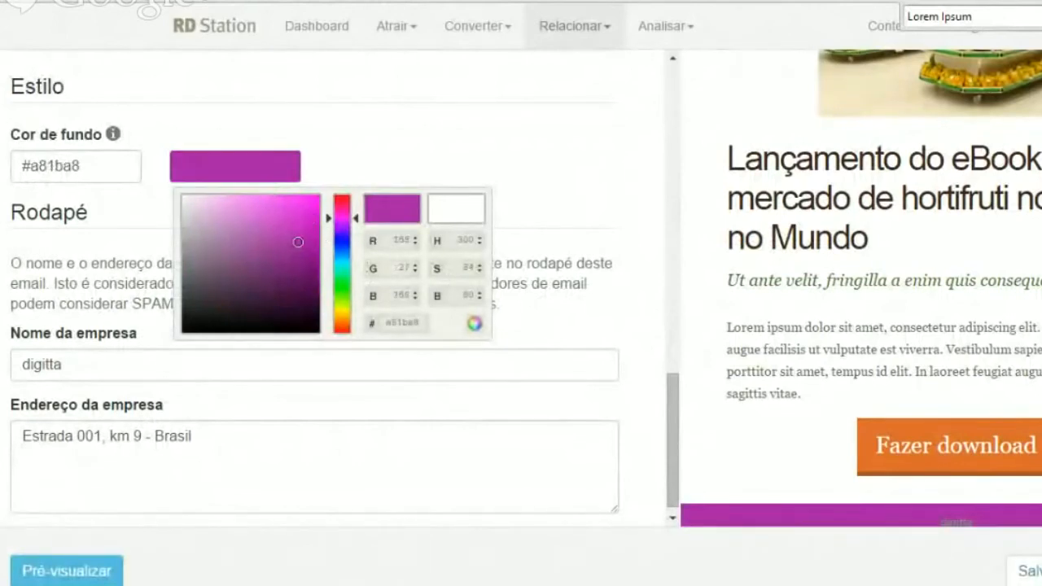
# Preview the full email and look through its layout against the purple background
pyautogui.click(66, 571)
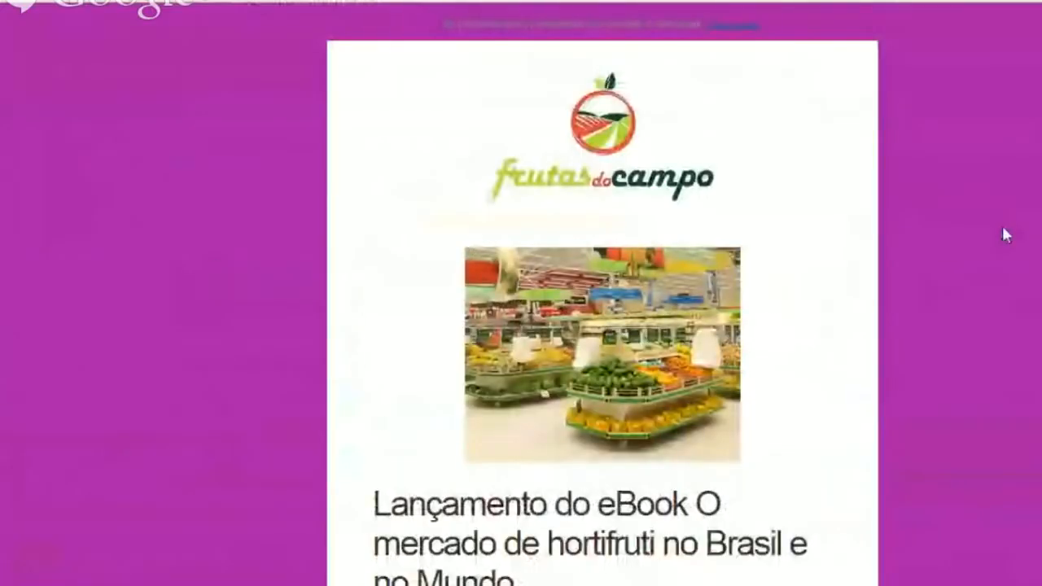
pyautogui.scroll(-4, 1004, 235)
pyautogui.scroll(4, 1001, 230)
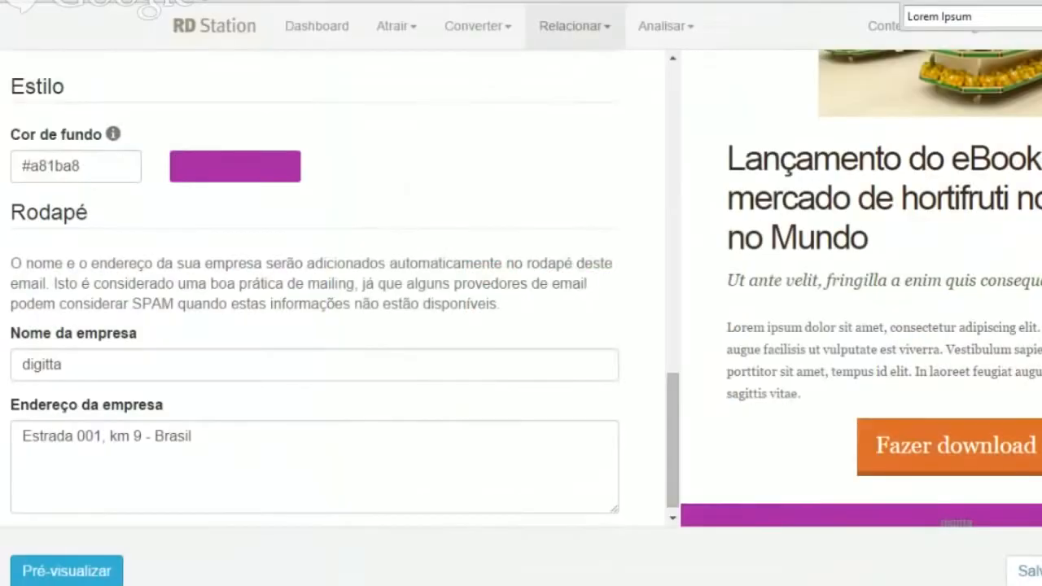
# Set the email's background colour back to white, #ffffff
pyautogui.moveTo(82, 166); pyautogui.dragTo(32, 166)
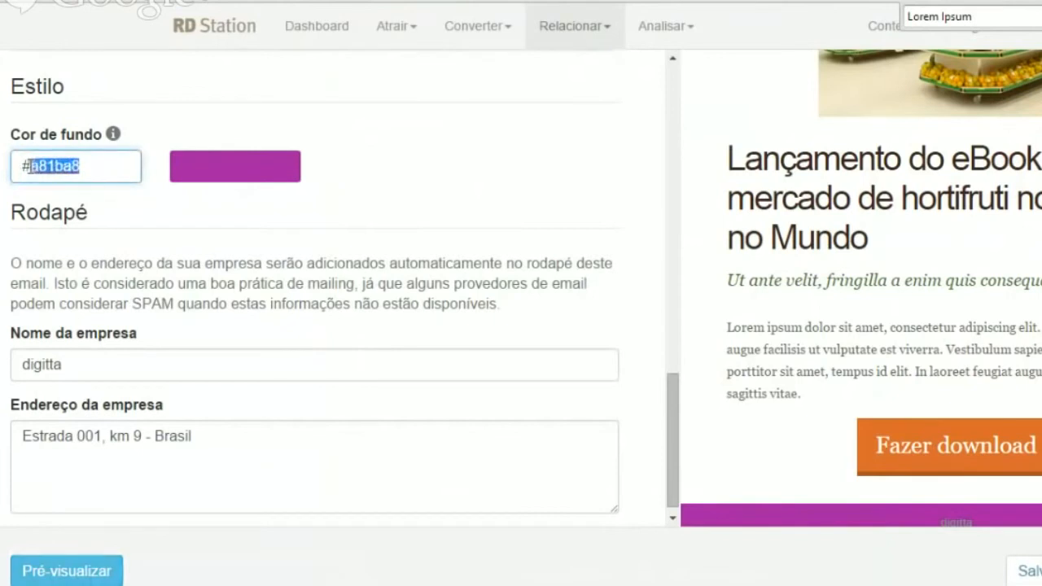
pyautogui.click(153, 286)
pyautogui.click(156, 367)
pyautogui.click(233, 168)
pyautogui.moveTo(262, 221); pyautogui.dragTo(126, 170)
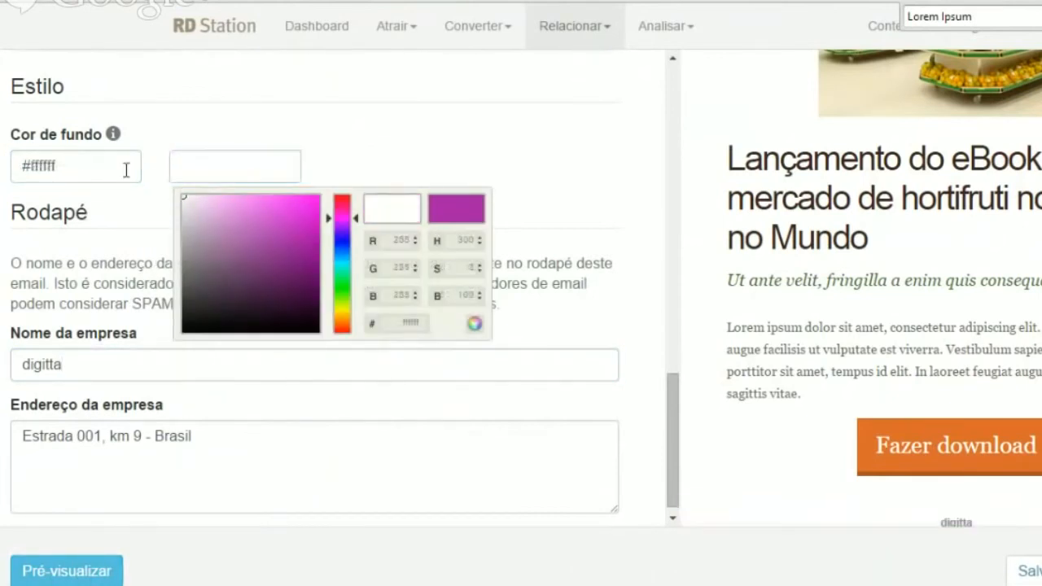
# Close the background colour picker and review the company name and address in the footer settings
pyautogui.click(517, 150)
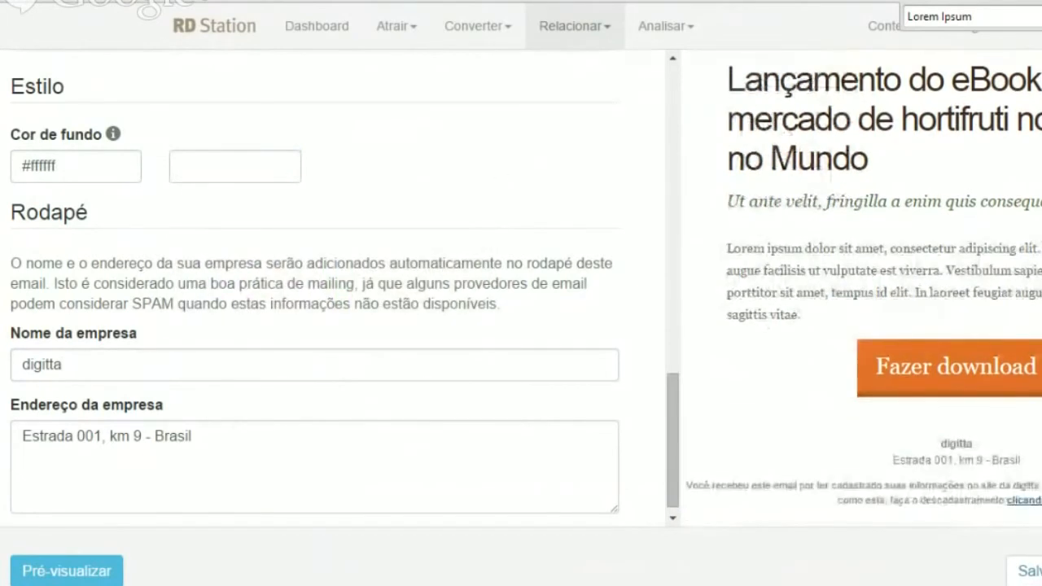
pyautogui.doubleClick(26, 366)
pyautogui.moveTo(239, 439); pyautogui.dragTo(78, 437)
pyautogui.click(239, 441)
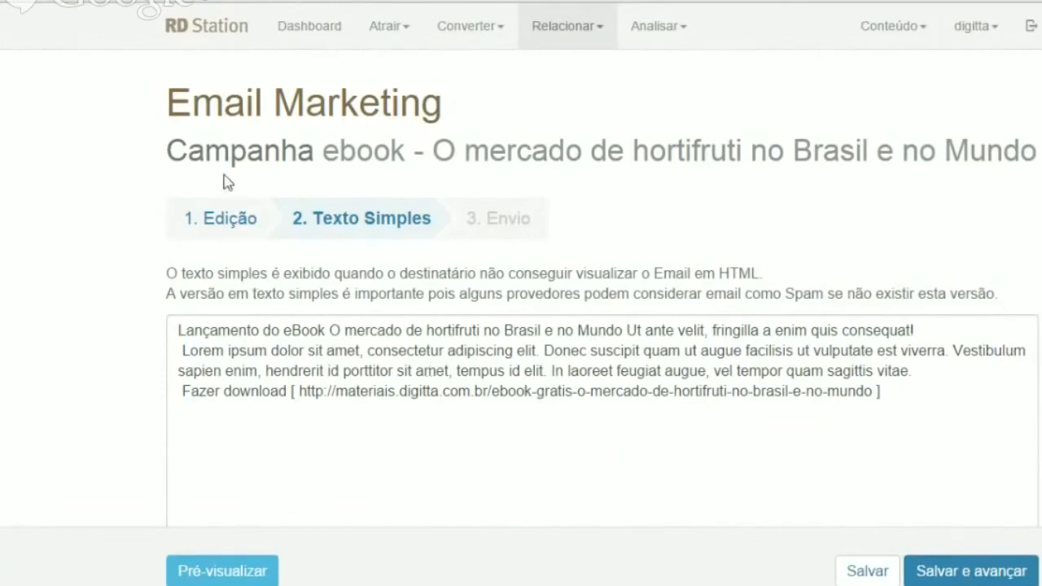
# Remove the leading space from the Lorem ipsum paragraph in the plain-text version and insert a blank line above it
pyautogui.click(176, 328)
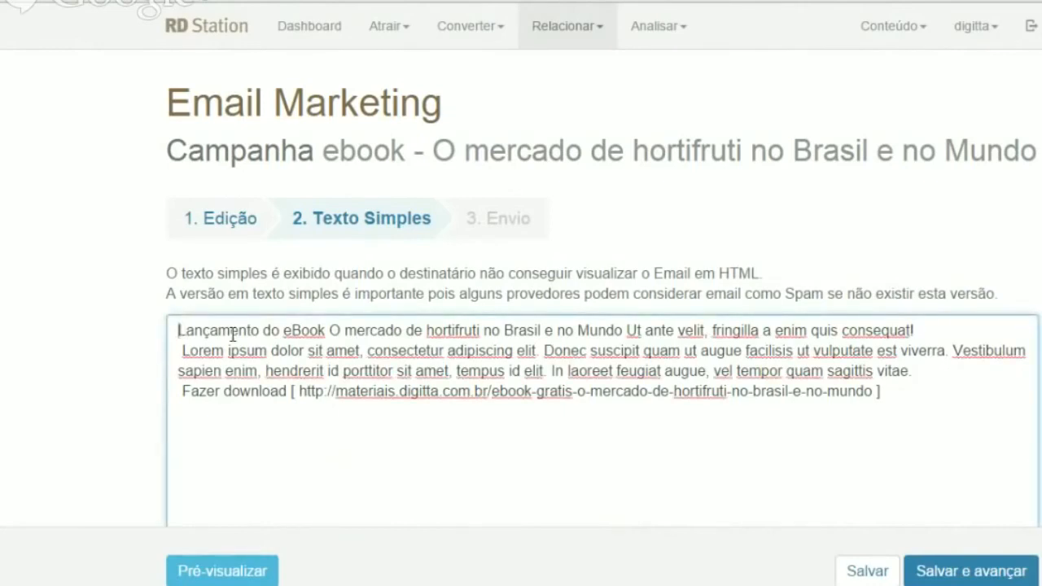
pyautogui.press('Down')
pyautogui.press('Delete')
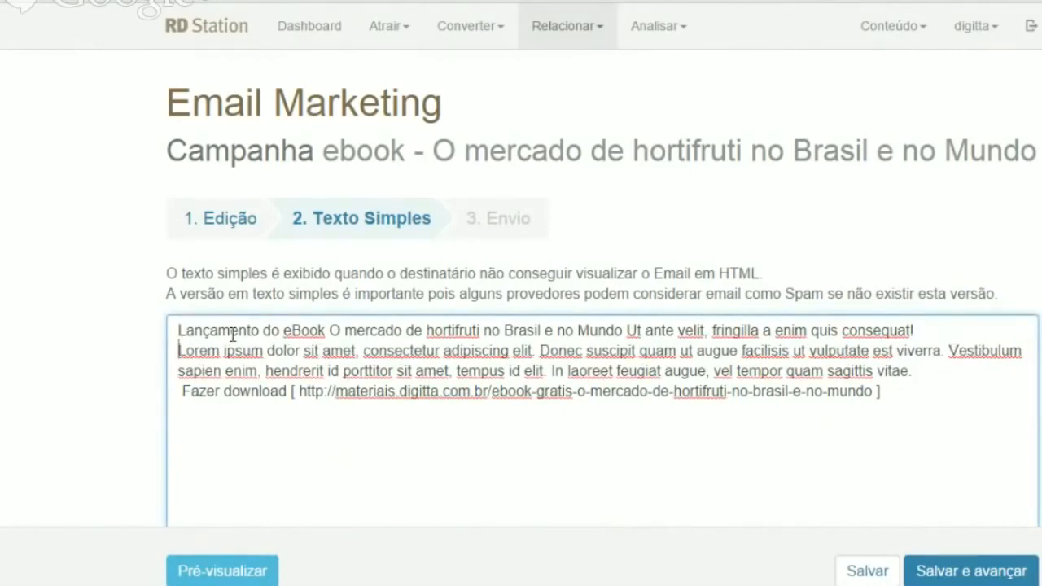
pyautogui.press('Return')
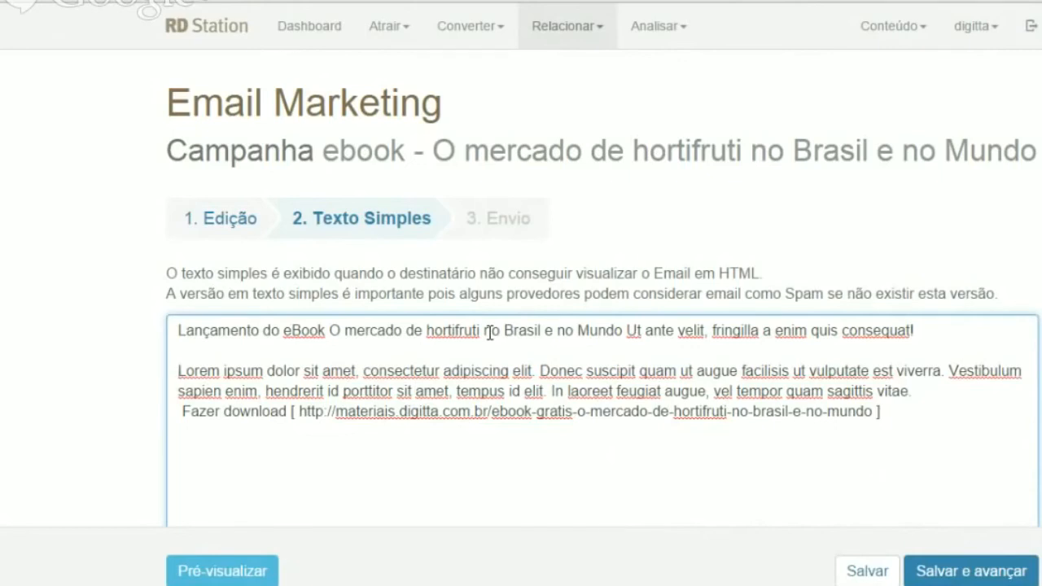
# Move the "Ut ante velit" subtitle onto its own line and insert a blank line above the "Fazer download" link
pyautogui.click(333, 332)
pyautogui.click(624, 330)
pyautogui.press('Return')
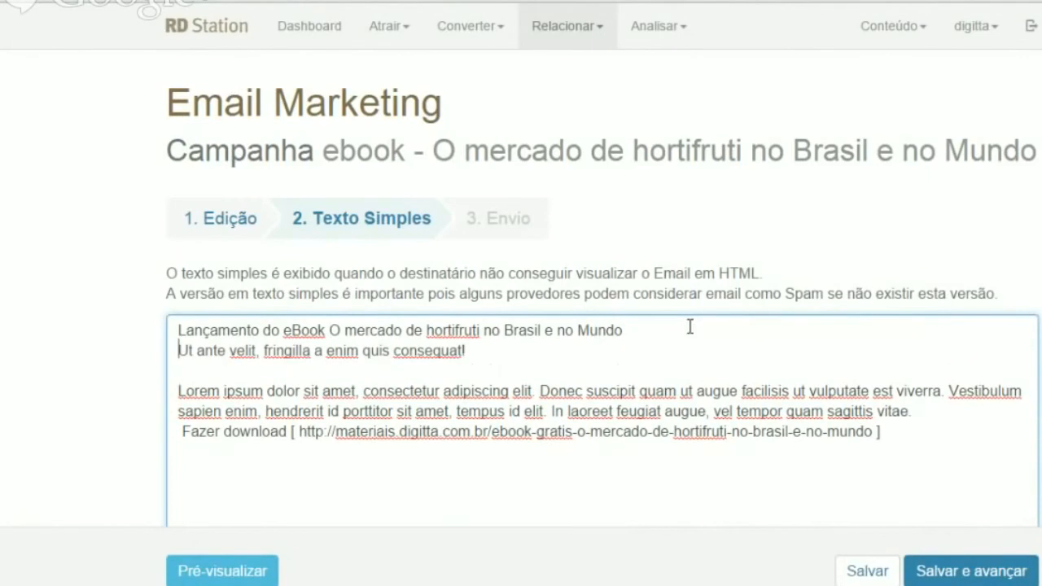
pyautogui.click(917, 412)
pyautogui.press('Return')
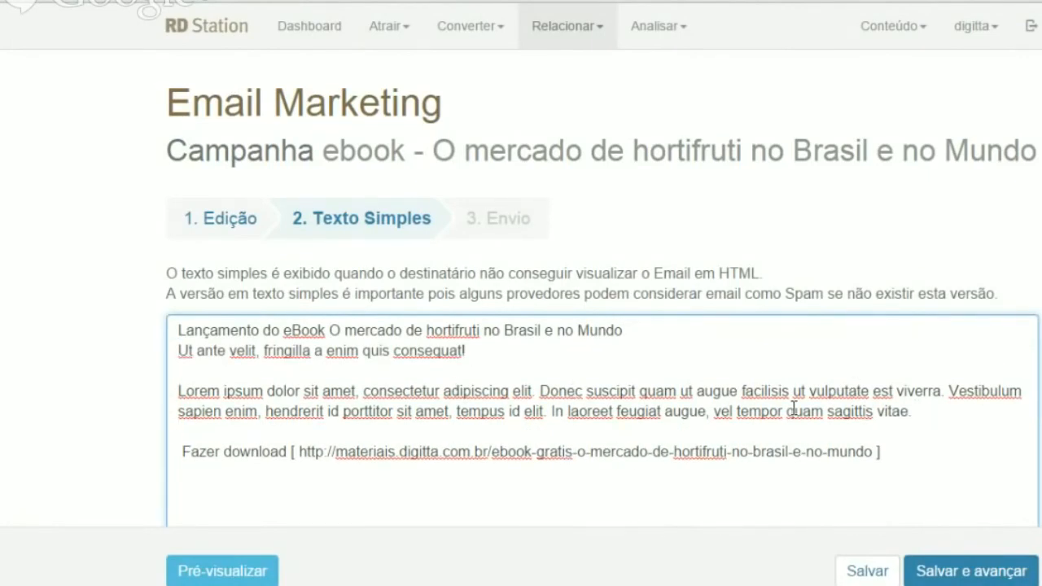
# Check the title, paragraph and download link blocks of the plain text, then save and advance to the Envio stage
pyautogui.moveTo(470, 350); pyautogui.dragTo(154, 317)
pyautogui.moveTo(179, 394); pyautogui.dragTo(935, 425)
pyautogui.moveTo(877, 450); pyautogui.dragTo(140, 484)
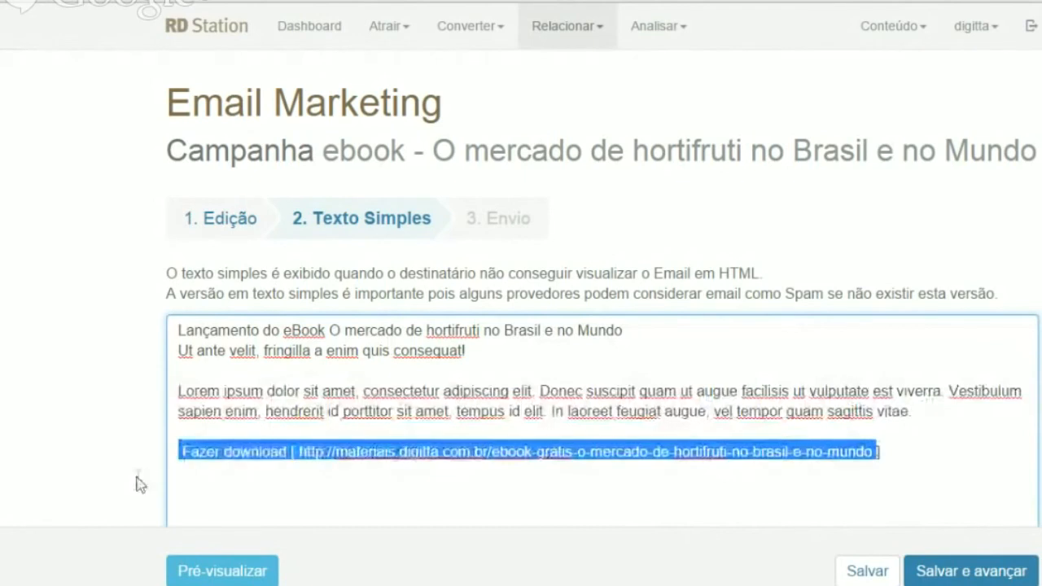
pyautogui.click(371, 456)
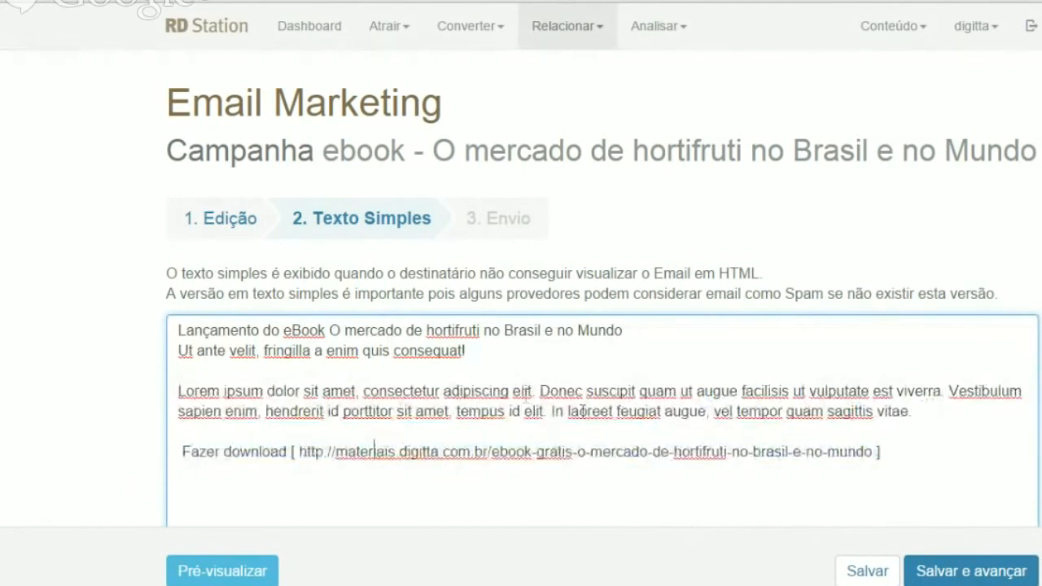
pyautogui.rightClick(941, 539)
pyautogui.click(940, 539)
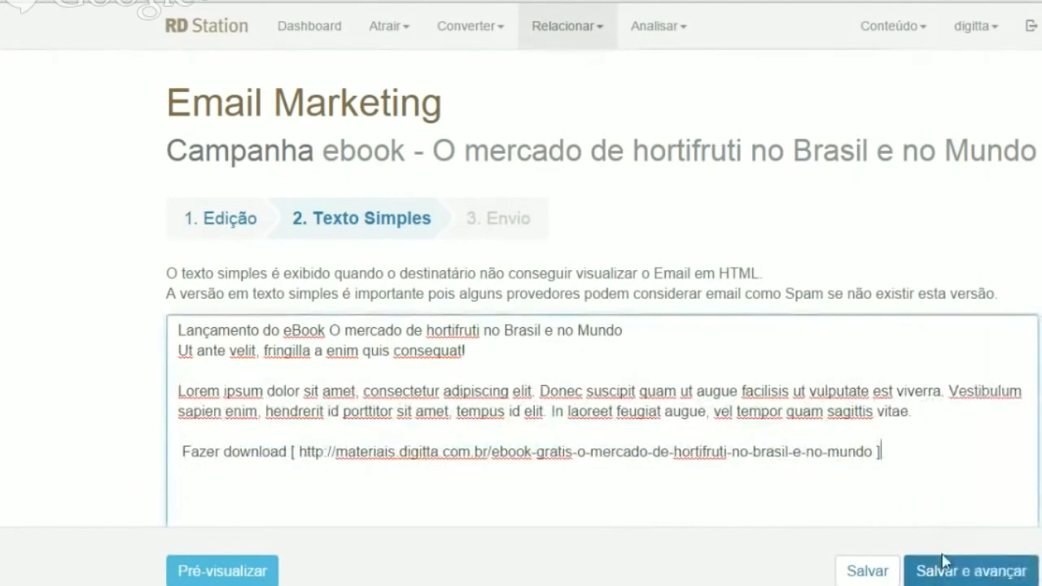
pyautogui.click(944, 570)
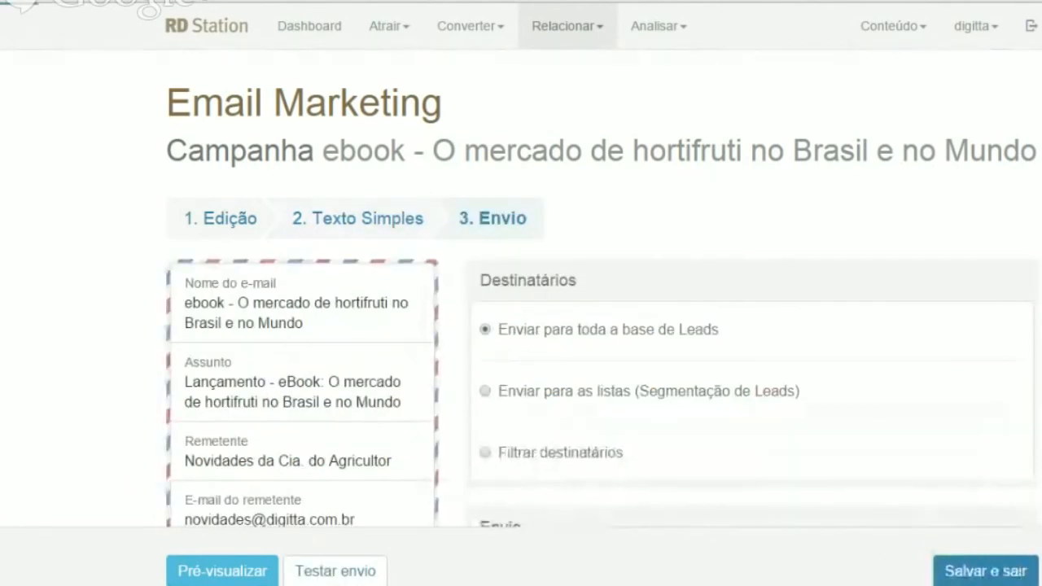
# Send the campaign to segmented lists, replacing "Todos os contatos da base de Leads" with "Baixaram ebooks"
pyautogui.scroll(-2, 521, 326)
pyautogui.scroll(-1, 521, 326)
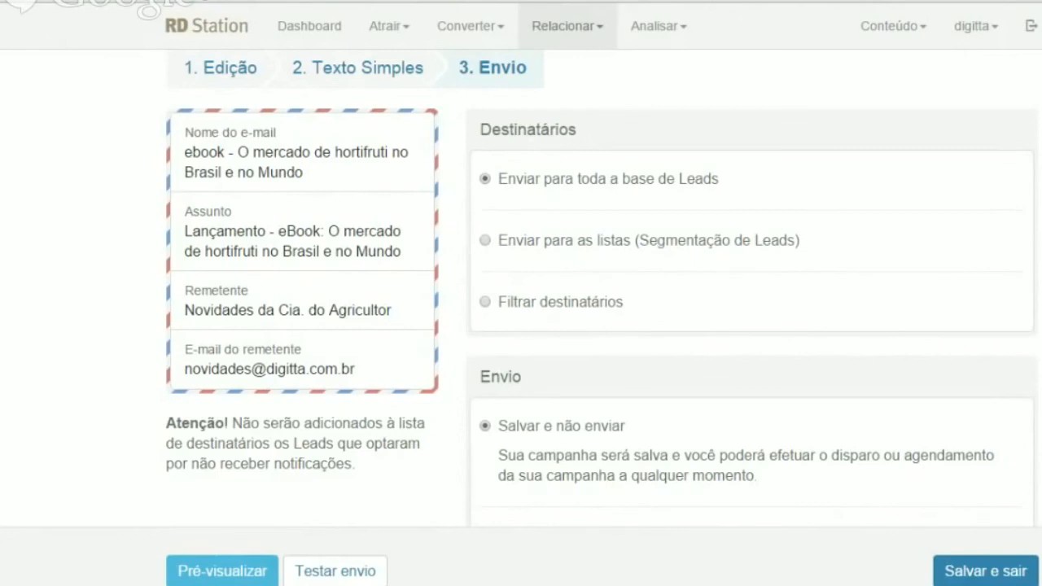
pyautogui.click(518, 244)
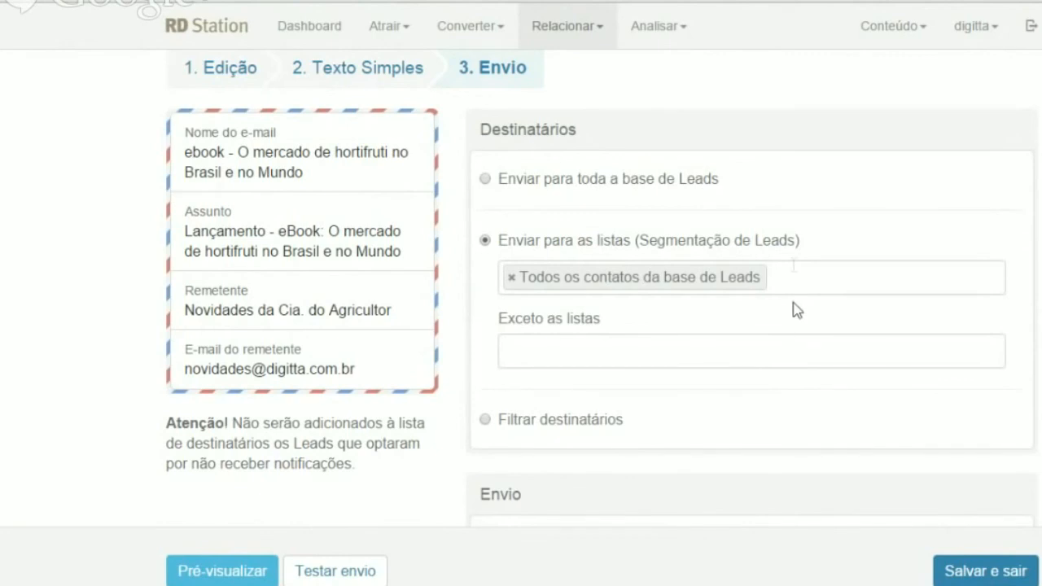
pyautogui.click(511, 278)
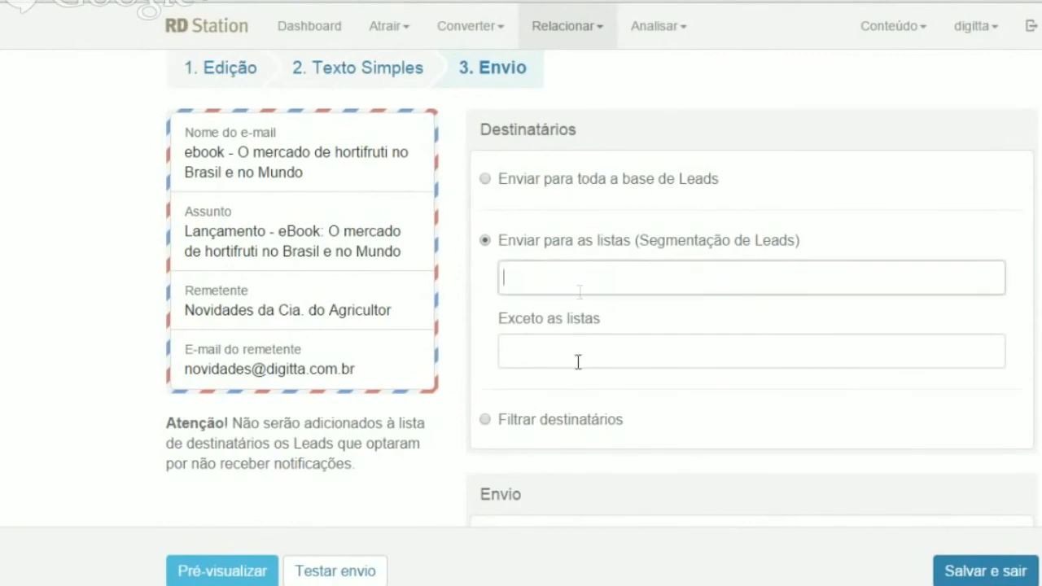
pyautogui.click(587, 273)
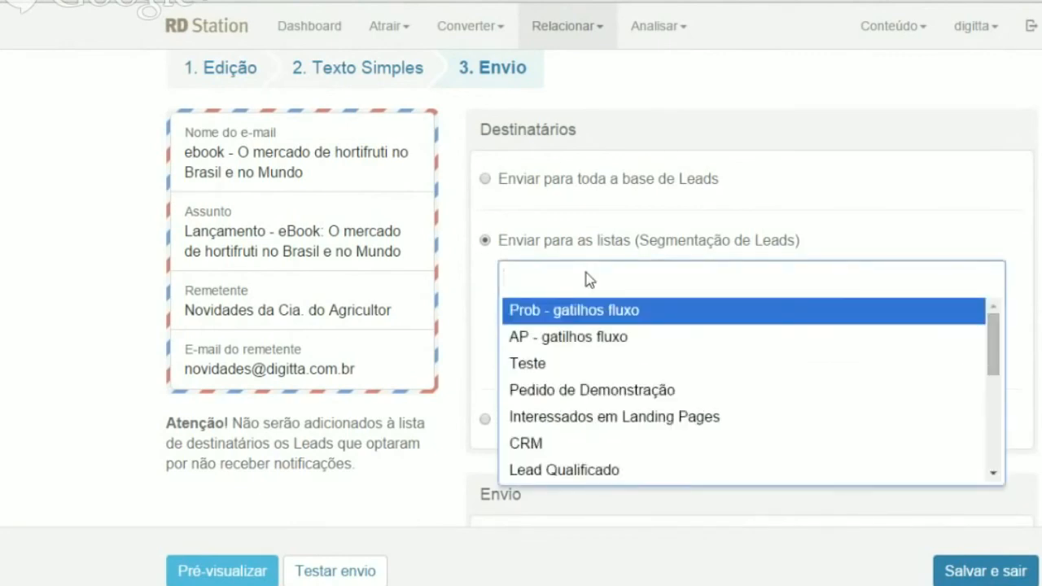
pyautogui.moveTo(993, 346); pyautogui.dragTo(998, 436)
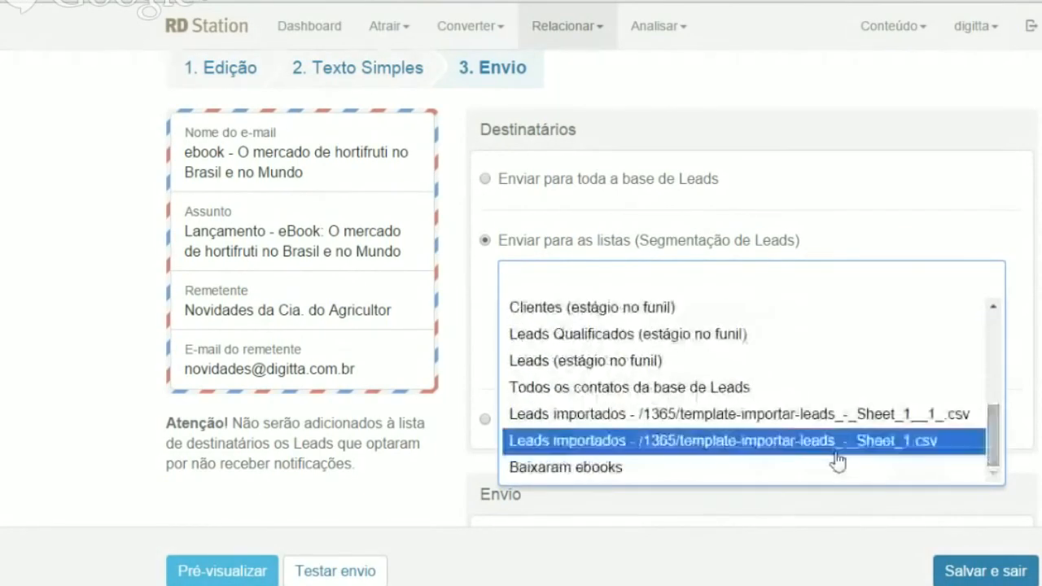
pyautogui.click(644, 475)
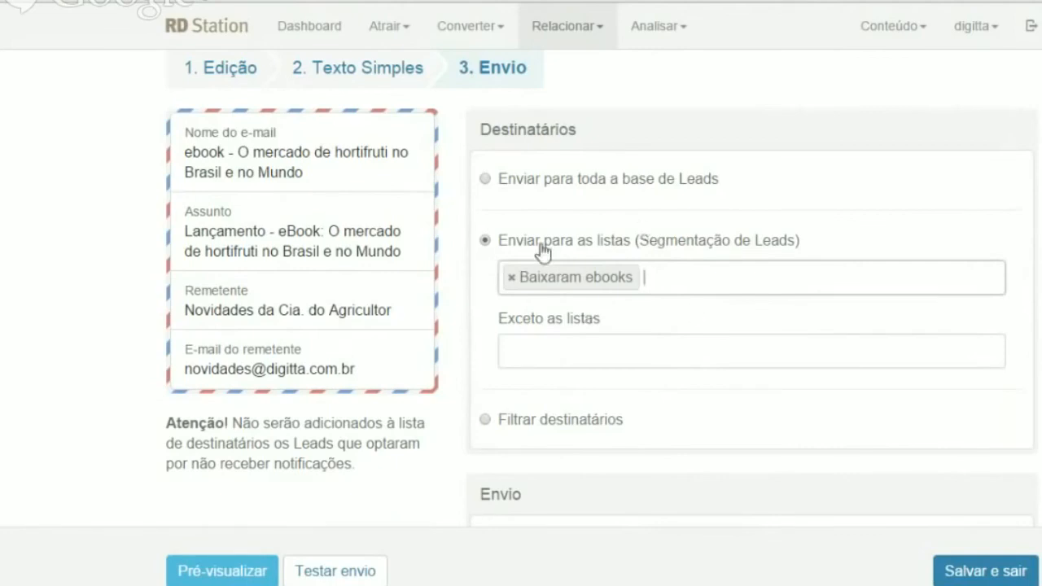
# Exclude the "Teste" list from the campaign's recipients
pyautogui.click(533, 358)
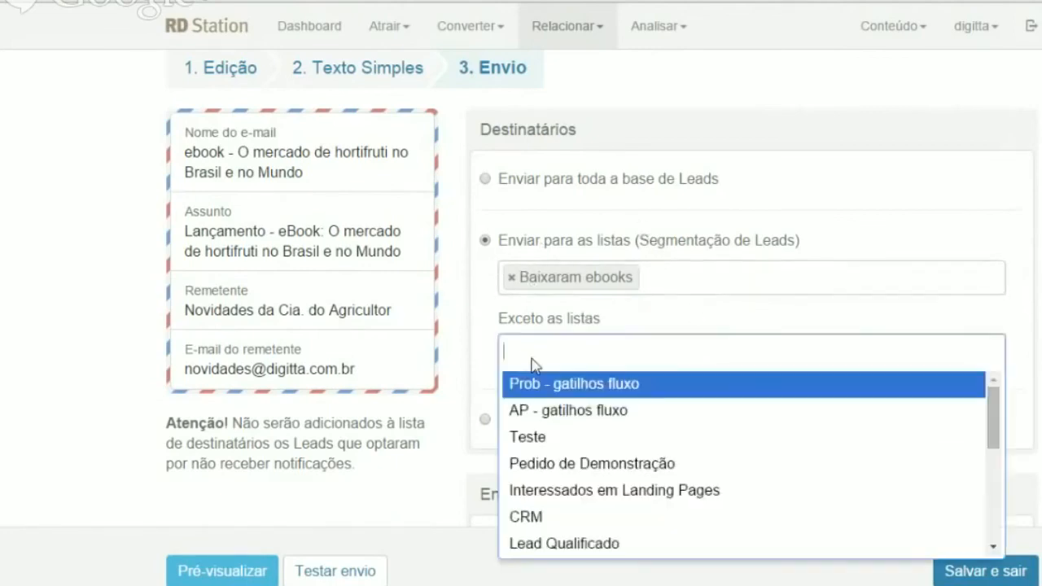
pyautogui.click(742, 437)
pyautogui.click(692, 274)
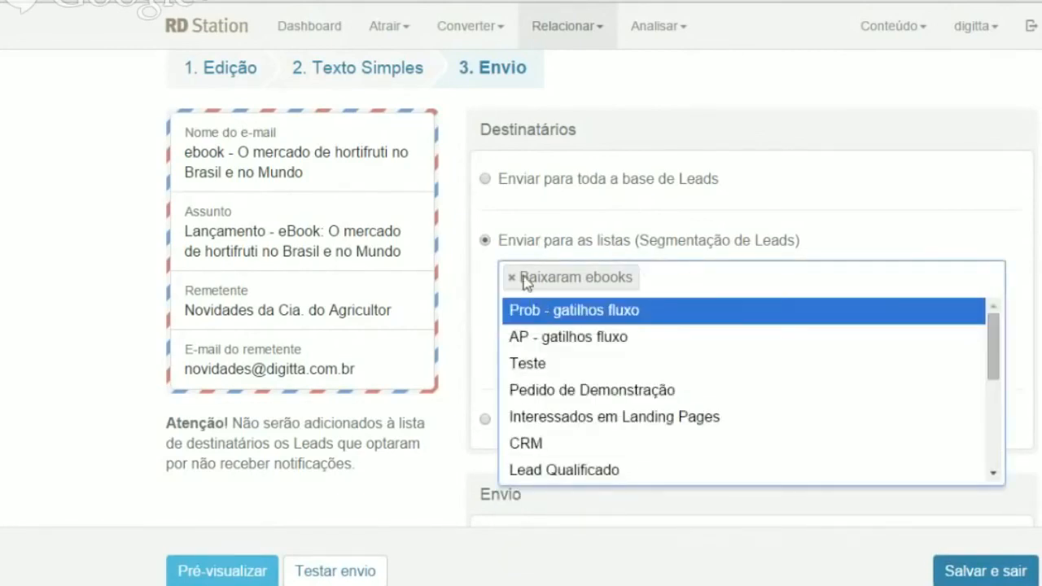
pyautogui.click(866, 239)
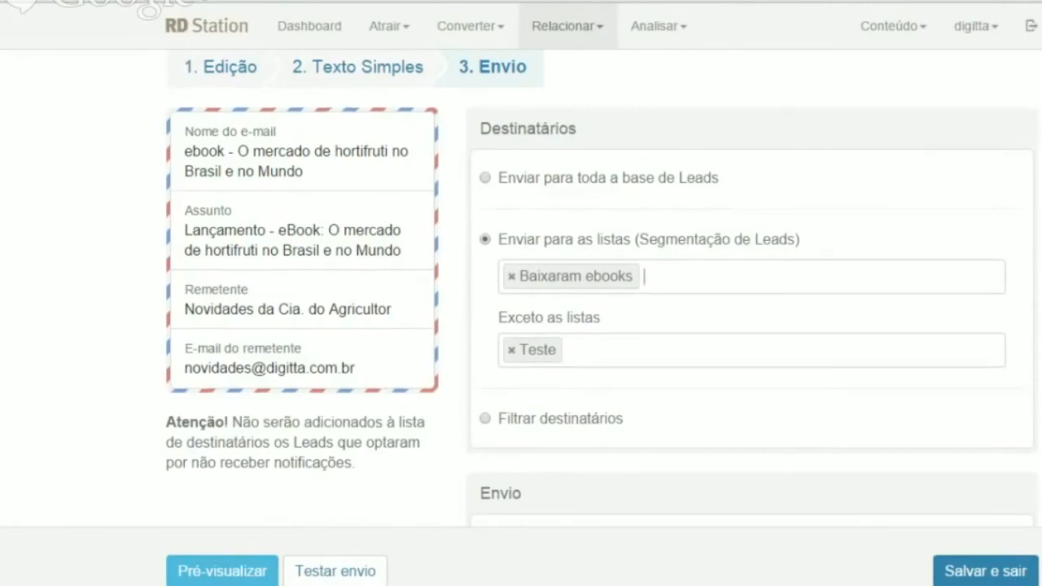
# Try the "Agendar envio" option with its date calendar, followed by the "Enviar agora" option
pyautogui.scroll(-1, 602, 283)
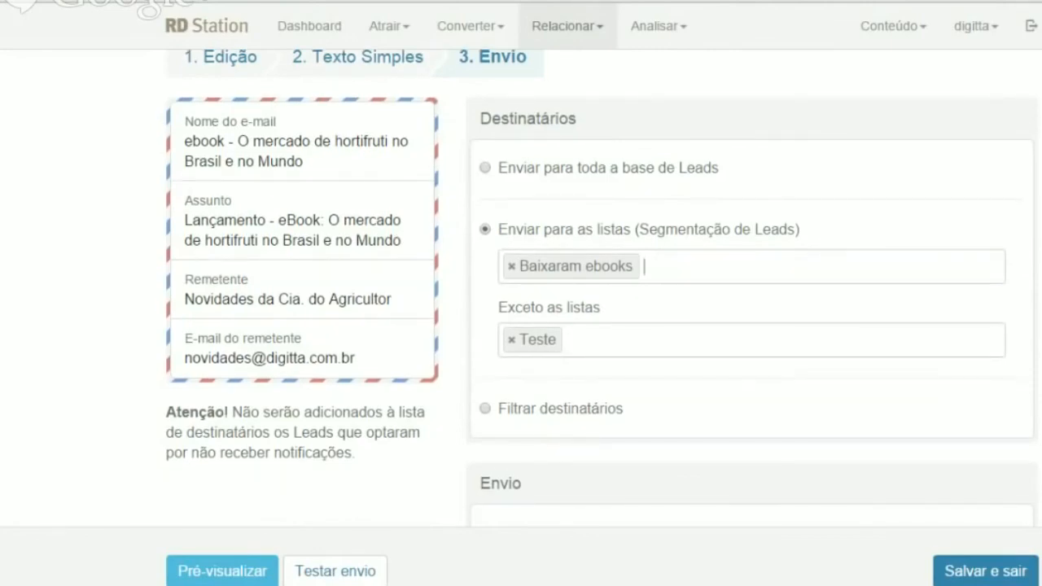
pyautogui.scroll(-1, 601, 284)
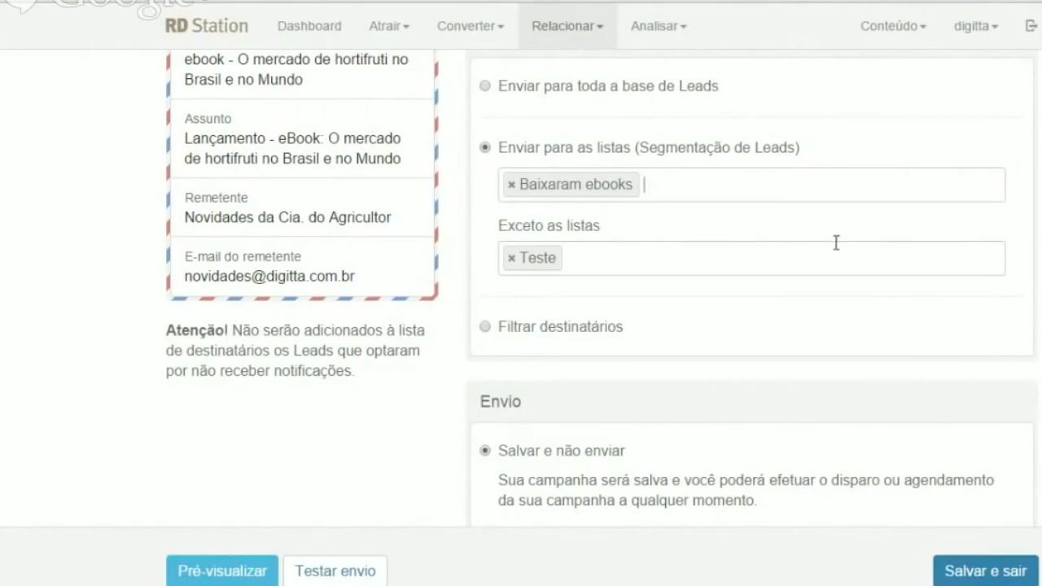
pyautogui.scroll(-1, 733, 285)
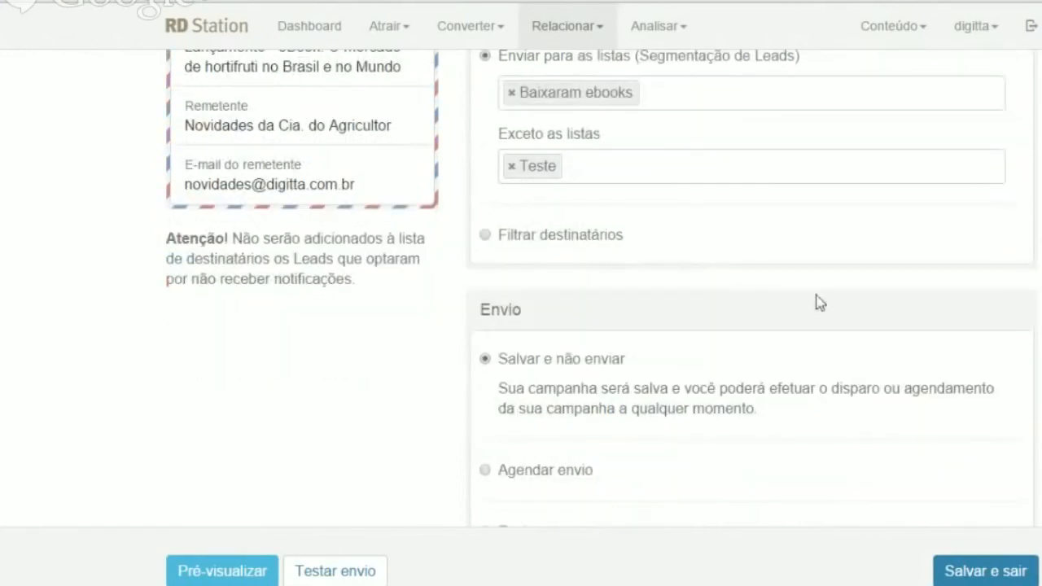
pyautogui.scroll(-1, 818, 301)
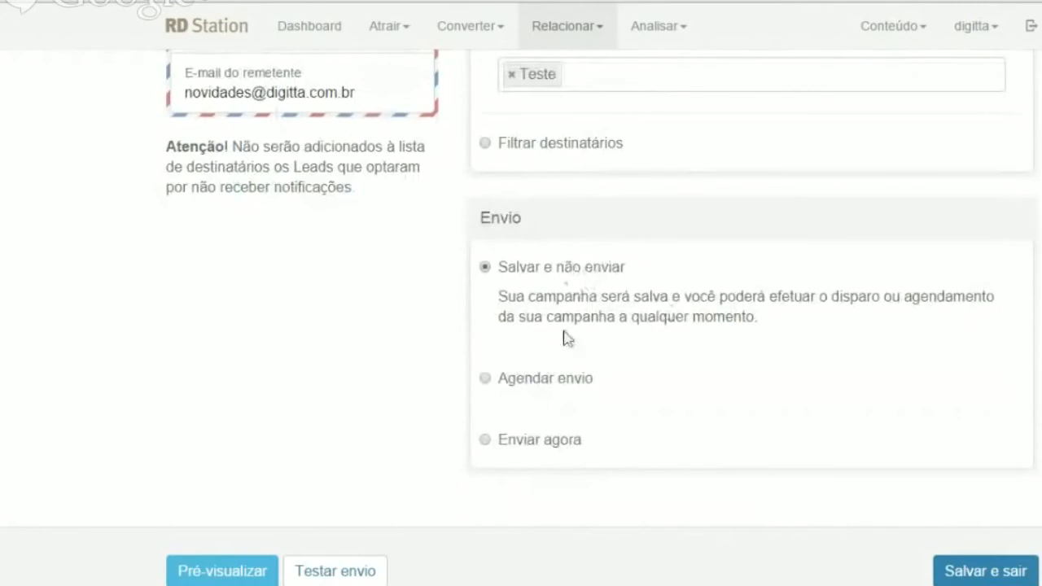
pyautogui.click(534, 378)
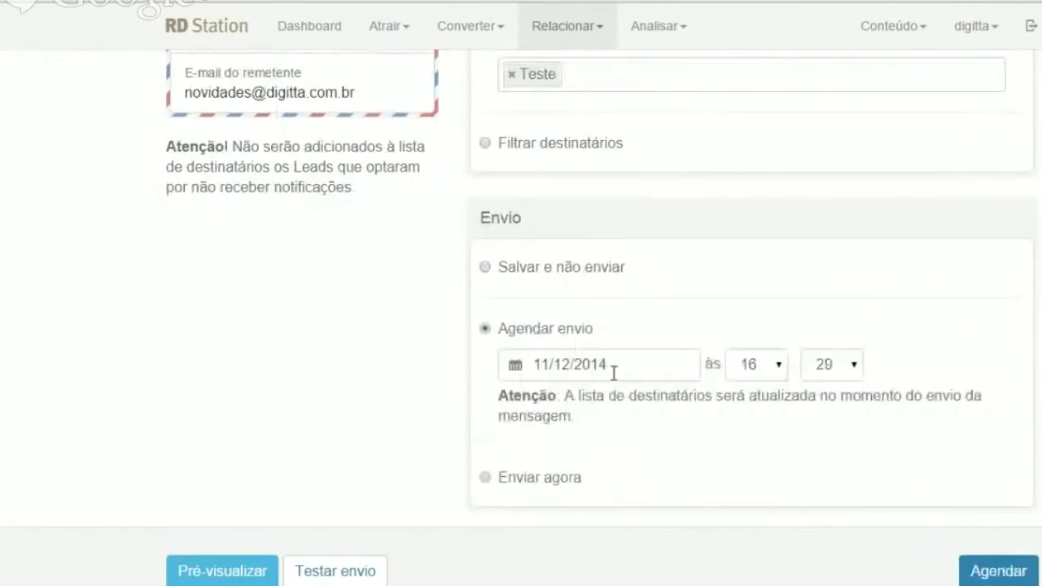
pyautogui.click(614, 373)
pyautogui.scroll(-1, 651, 334)
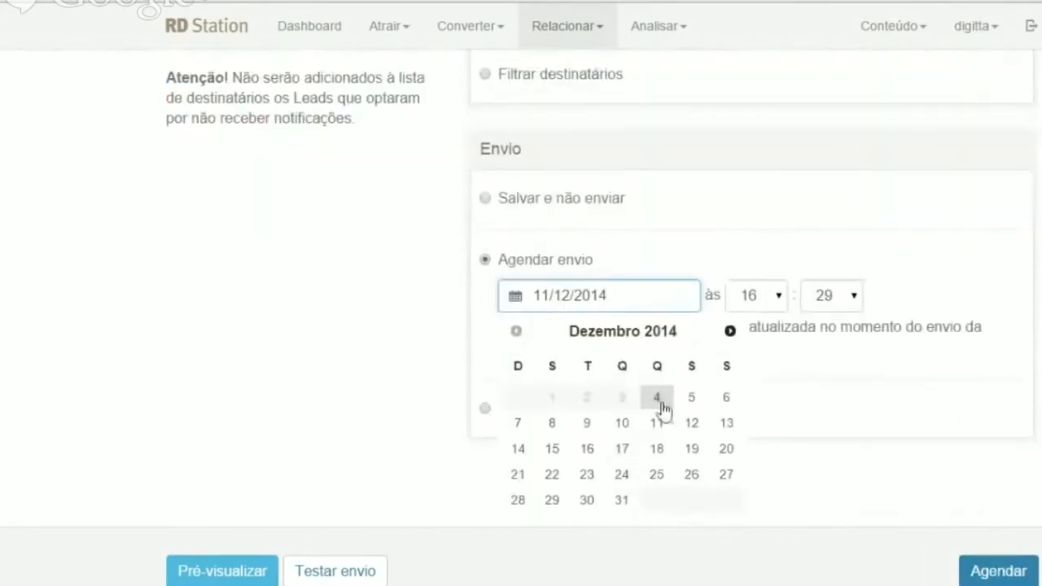
pyautogui.click(908, 360)
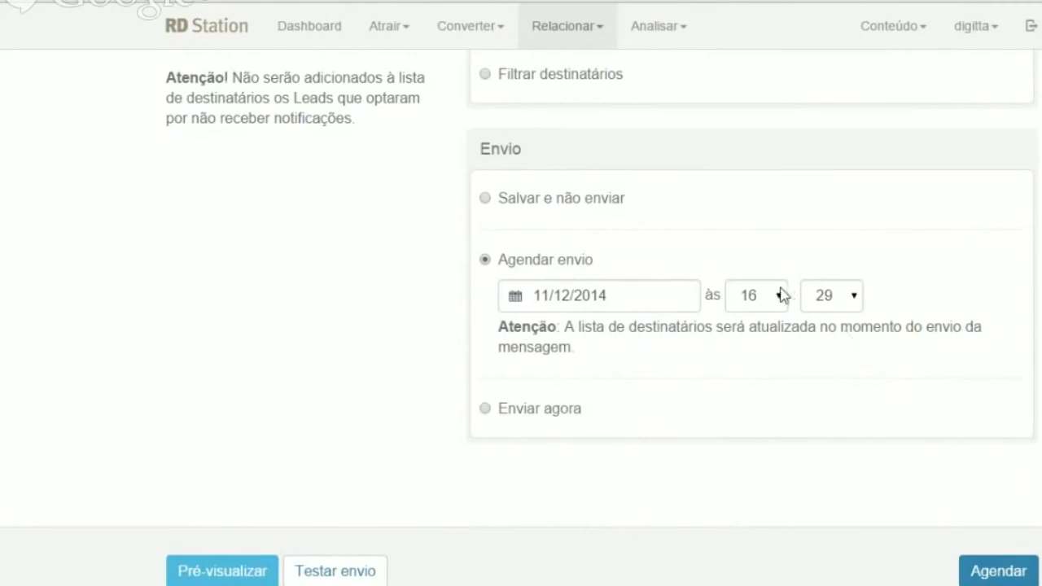
pyautogui.click(539, 417)
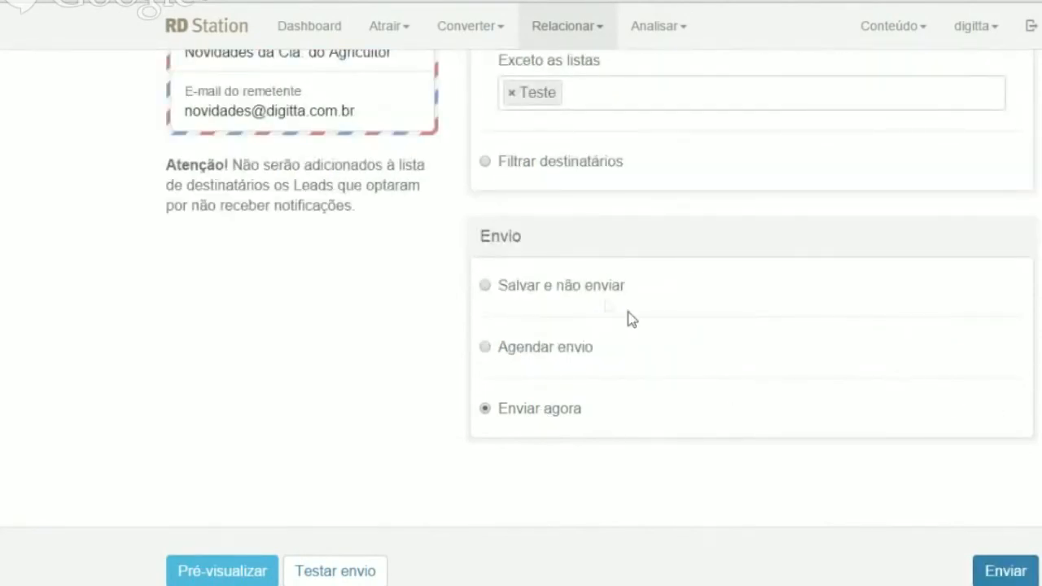
# Set the sending option to "Salvar e não enviar", then save the campaign and exit
pyautogui.click(584, 294)
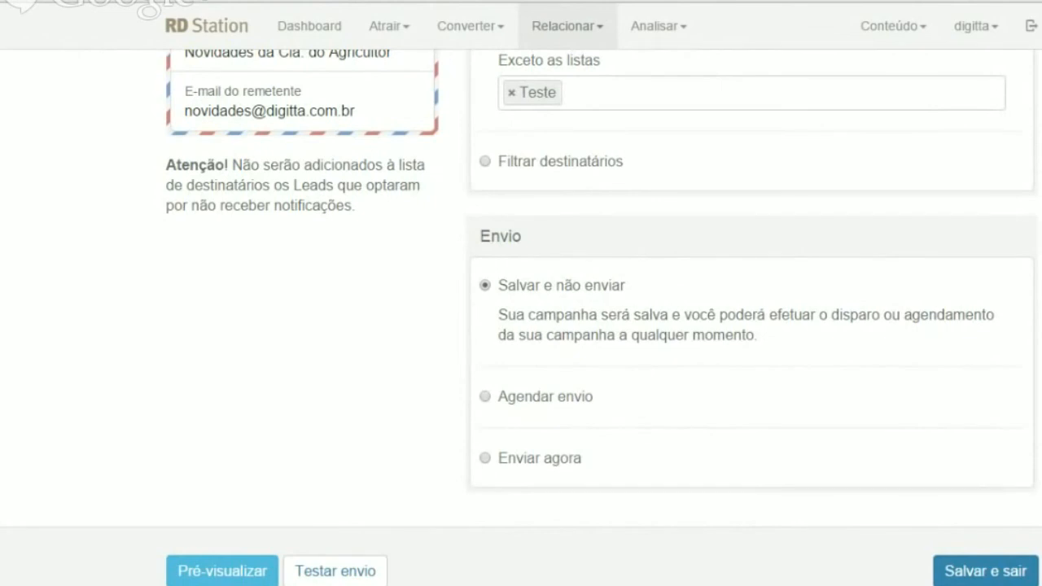
pyautogui.click(1018, 573)
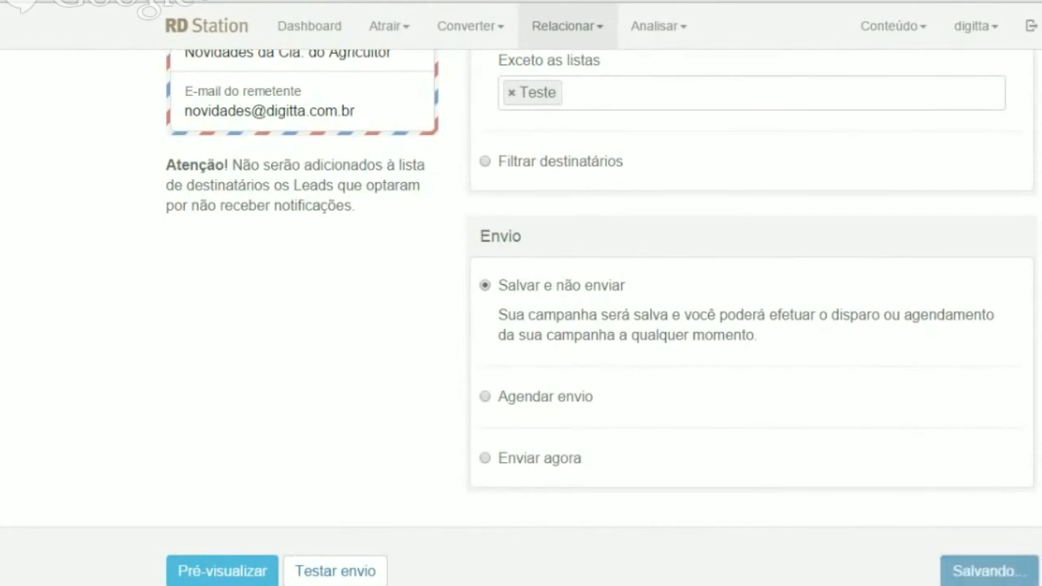